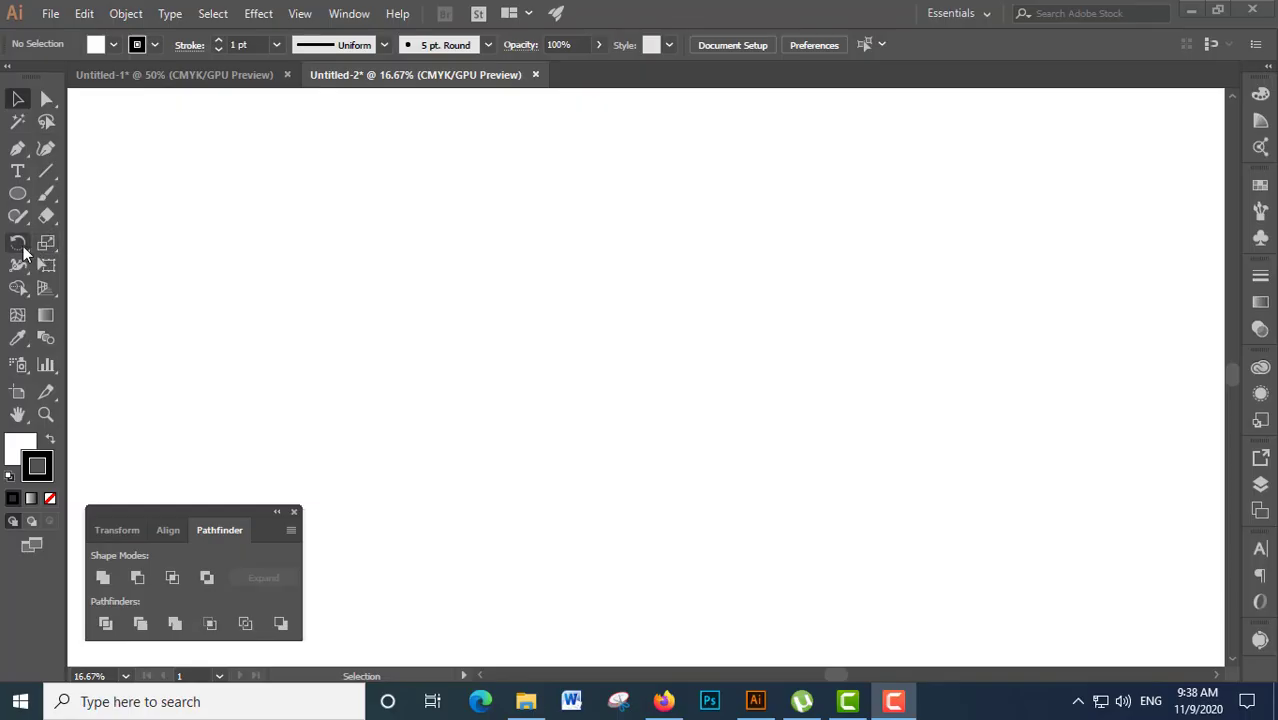
- Draw a circle near the artboard centre and set its fill to None
click(18, 194)
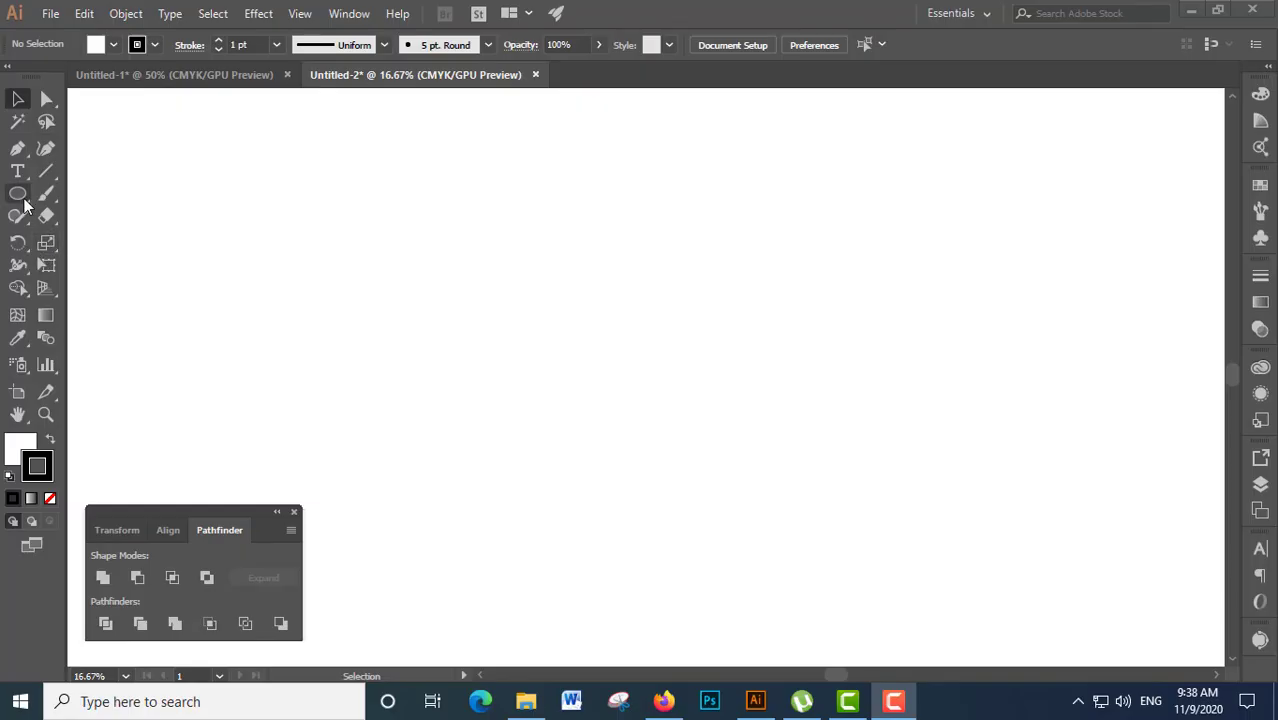
drag(557, 317, 631, 389)
click(17, 98)
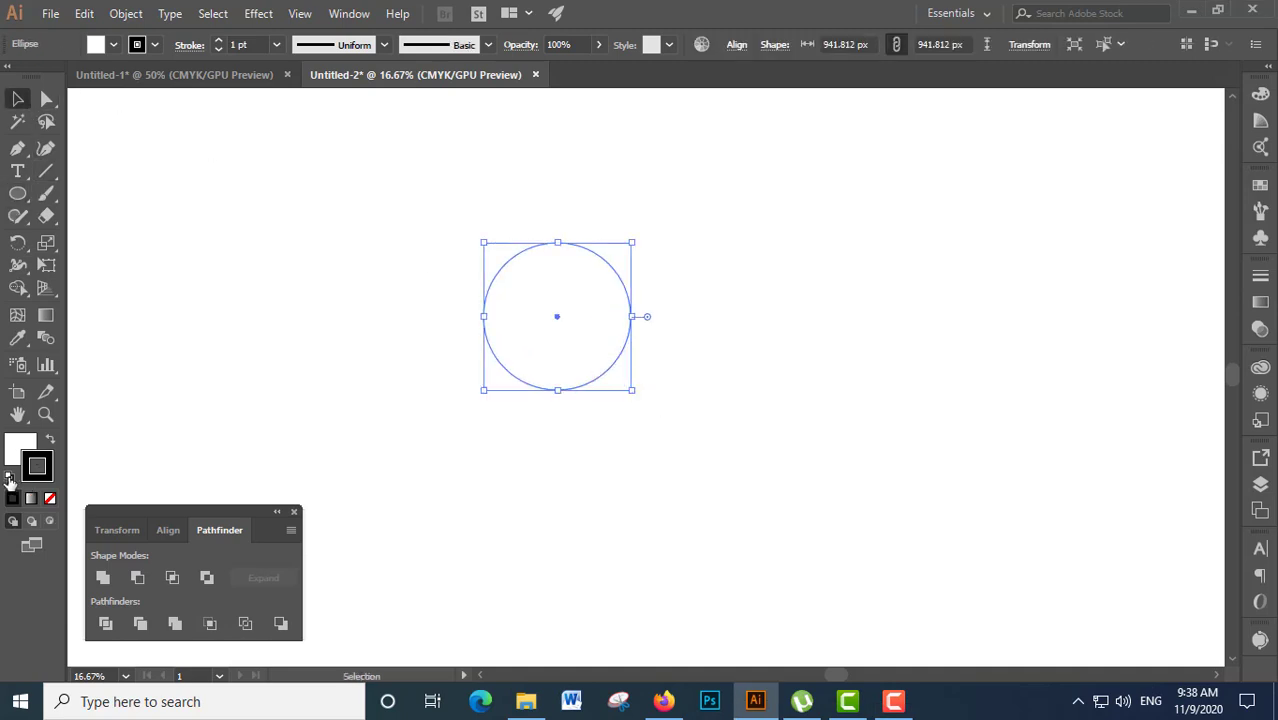
click(1260, 95)
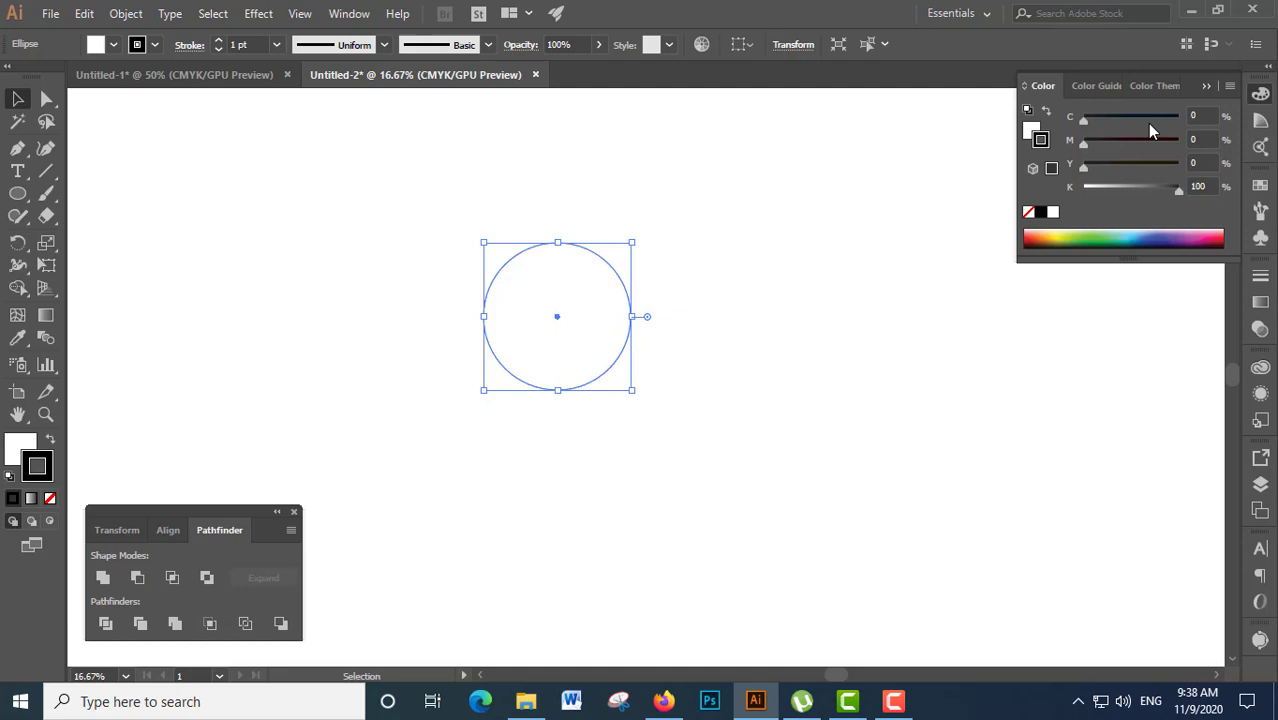
click(1031, 131)
click(1028, 214)
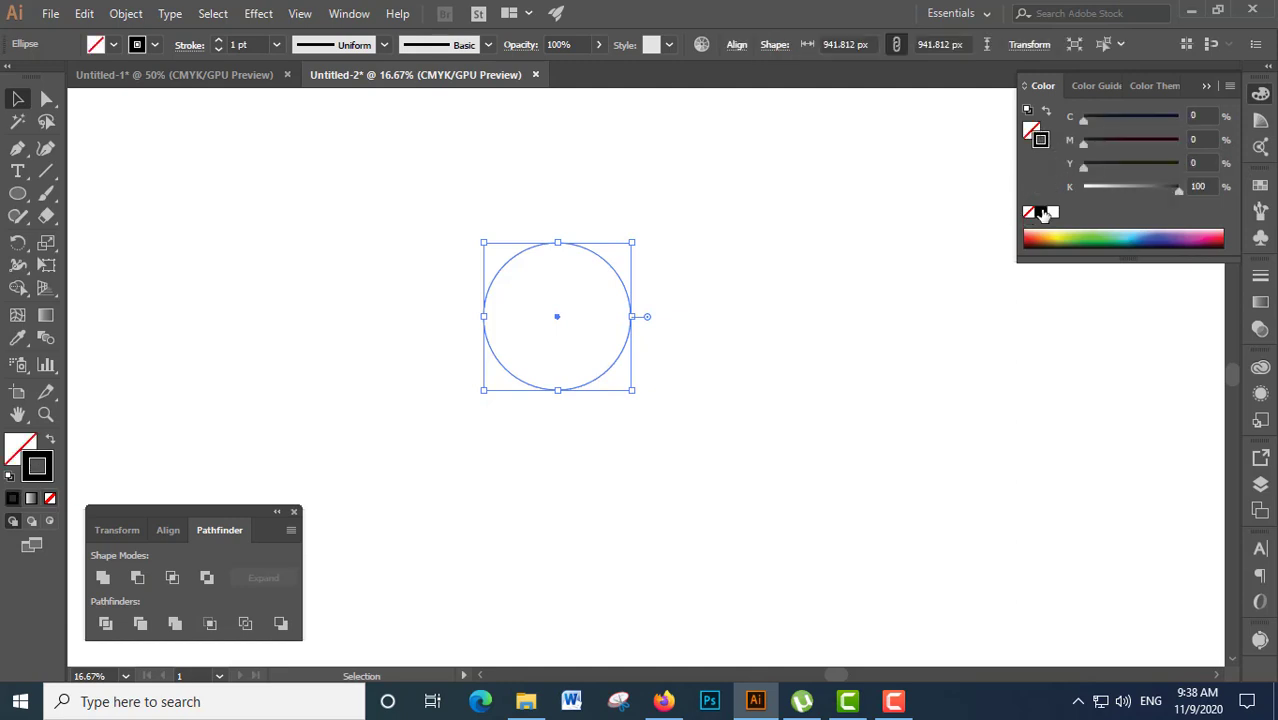
click(1207, 88)
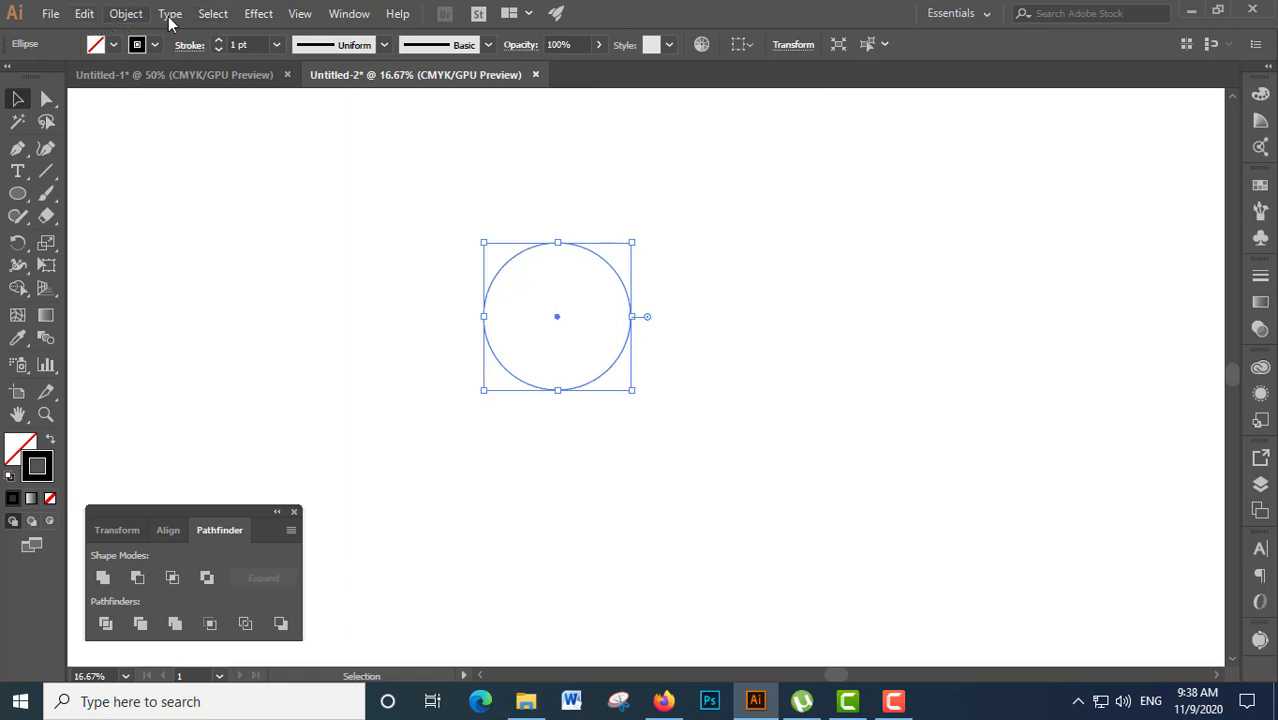
- Show rulers along the canvas edges with Pixels as the unit
click(300, 15)
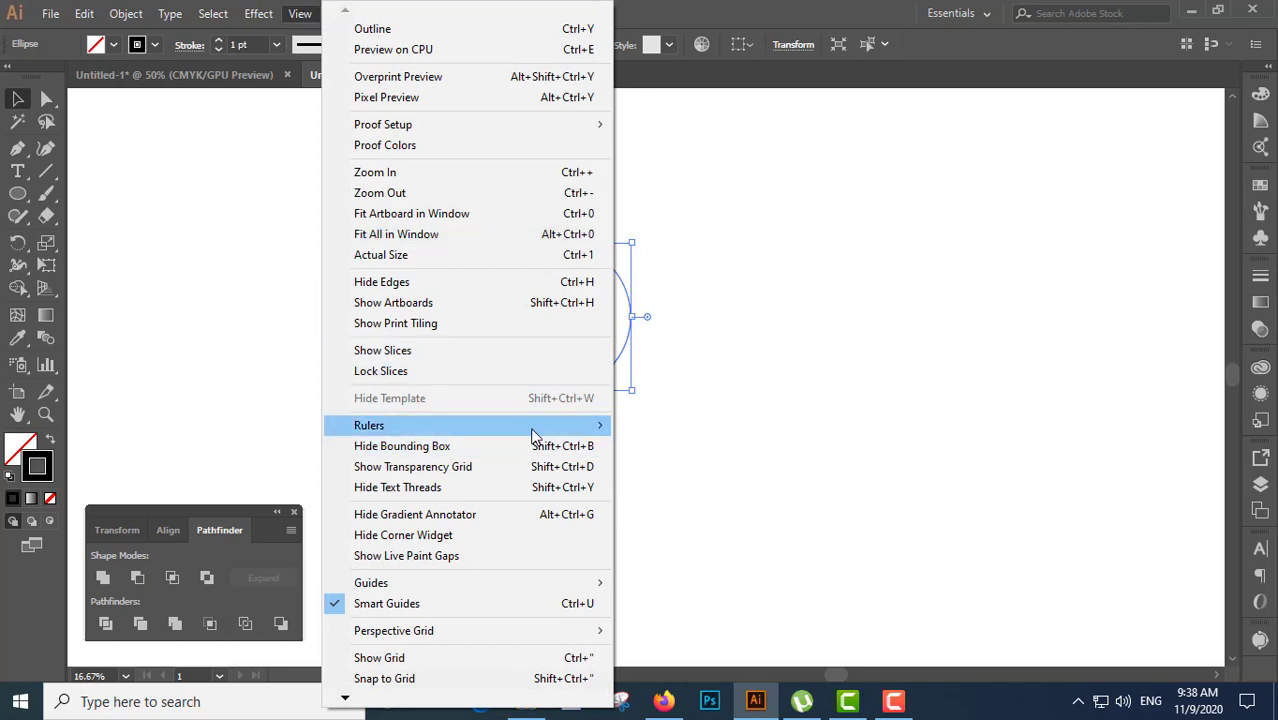
mouse_move(369, 425)
click(667, 428)
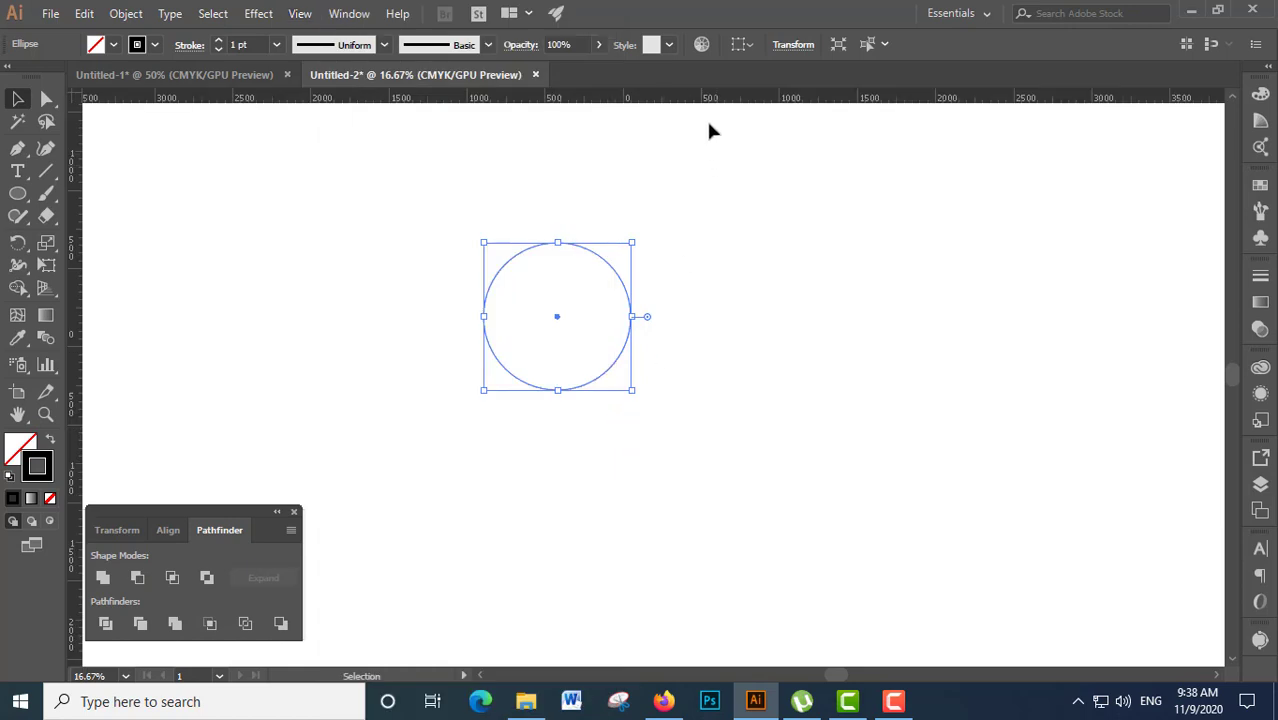
right_click(699, 101)
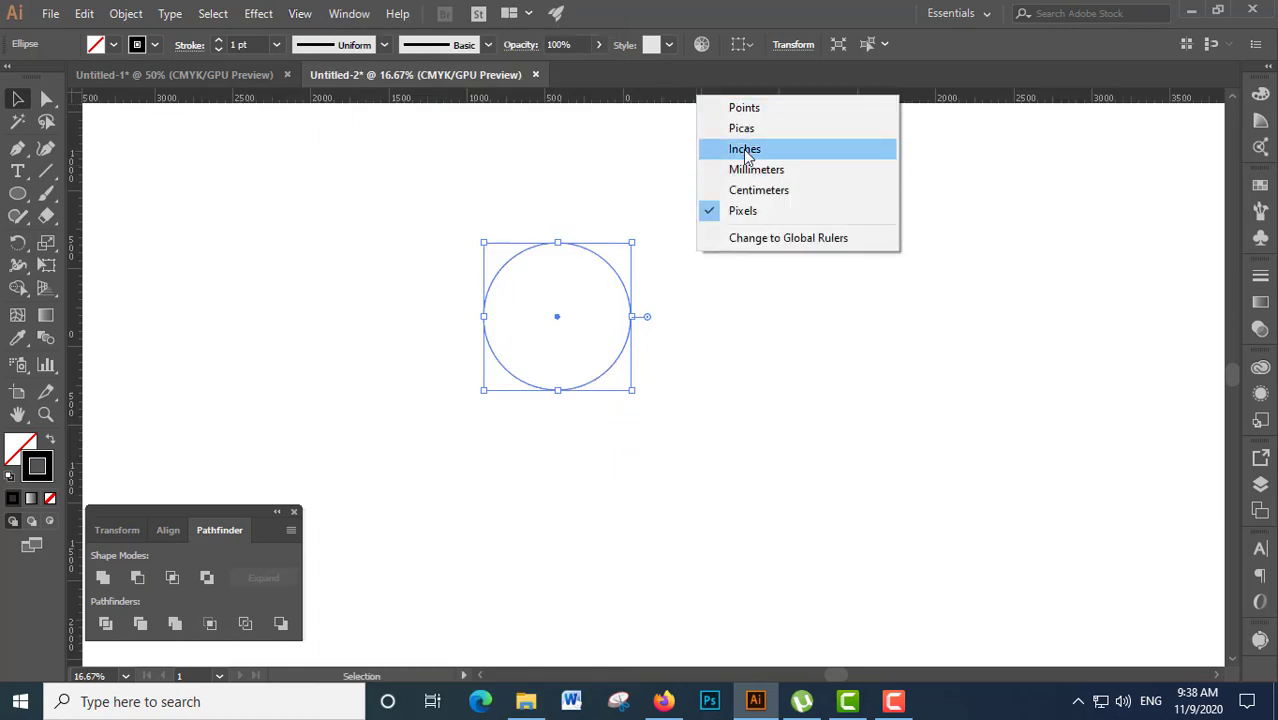
click(742, 211)
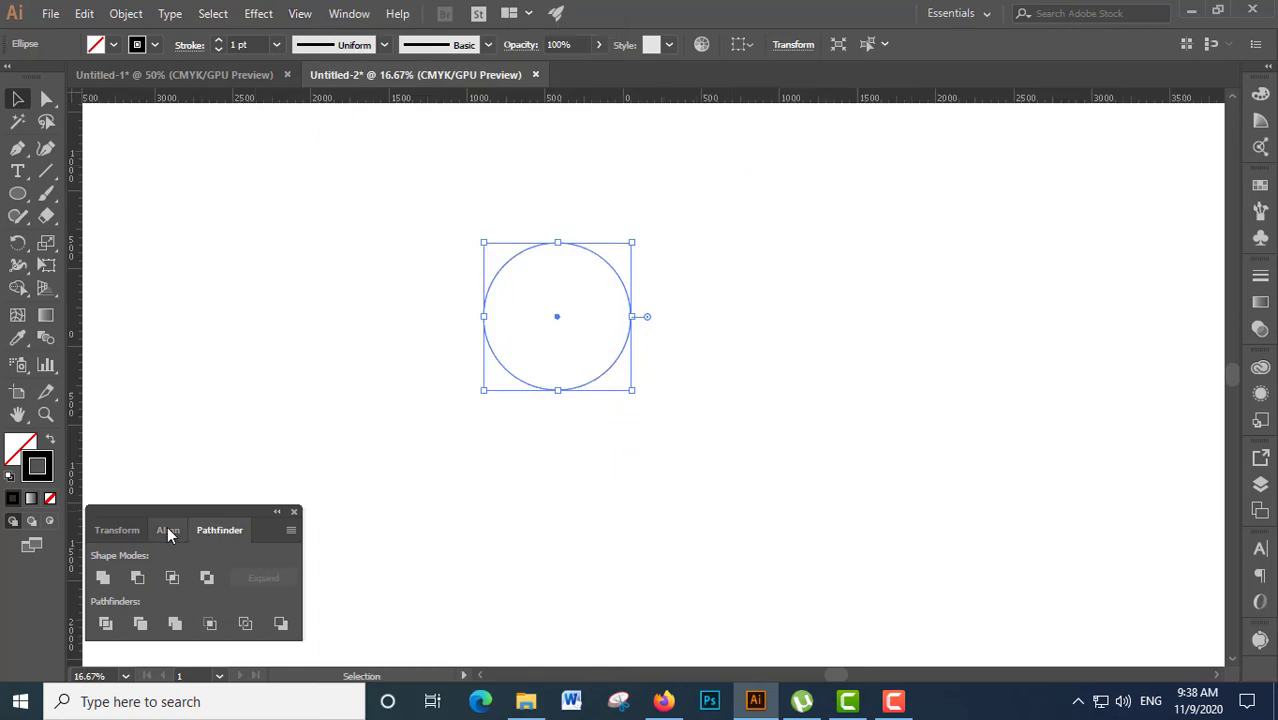
- Resize the circle to 50 × 50 px in the Transform panel and zoom in on it
click(118, 530)
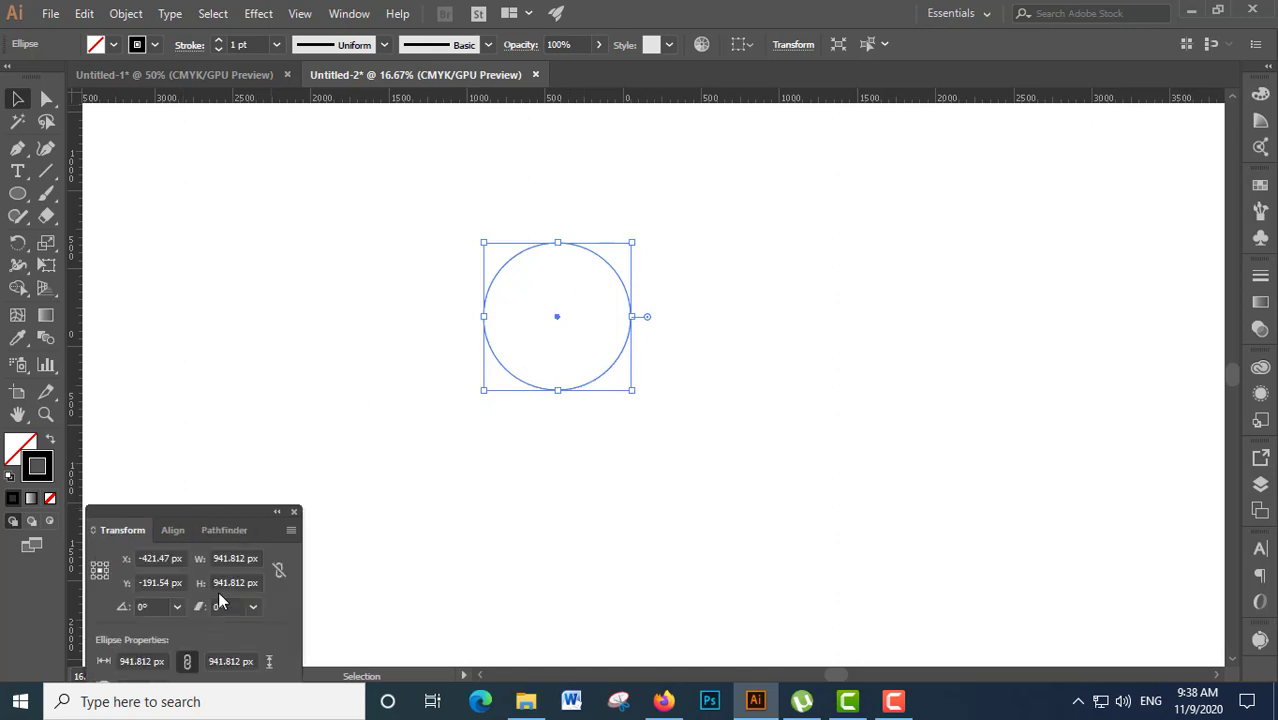
click(226, 558)
text(50)
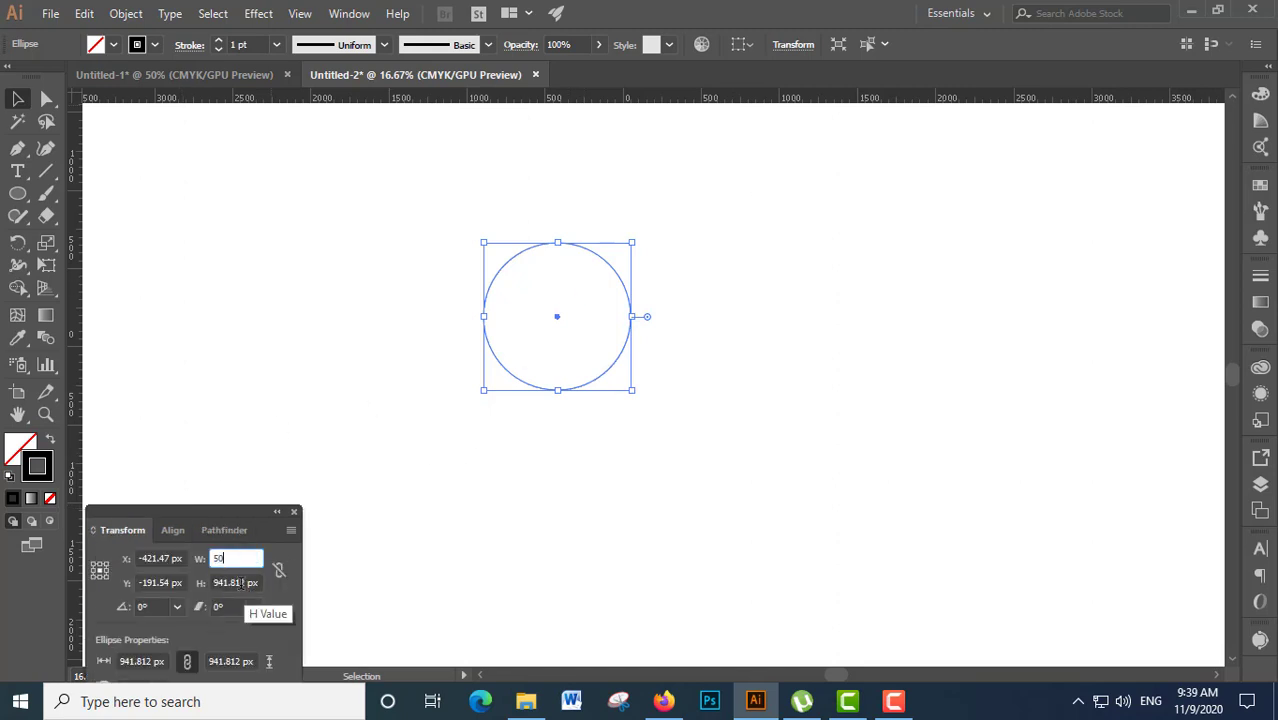
click(242, 584)
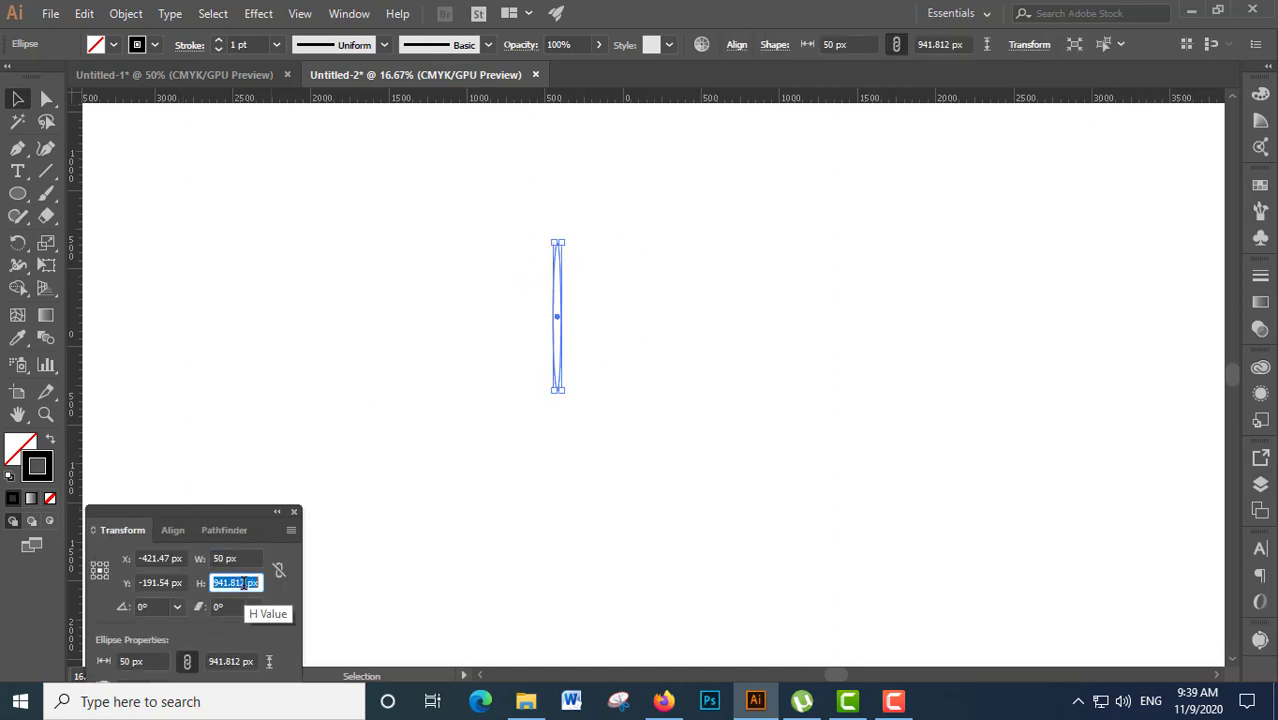
text(50)
key(Return)
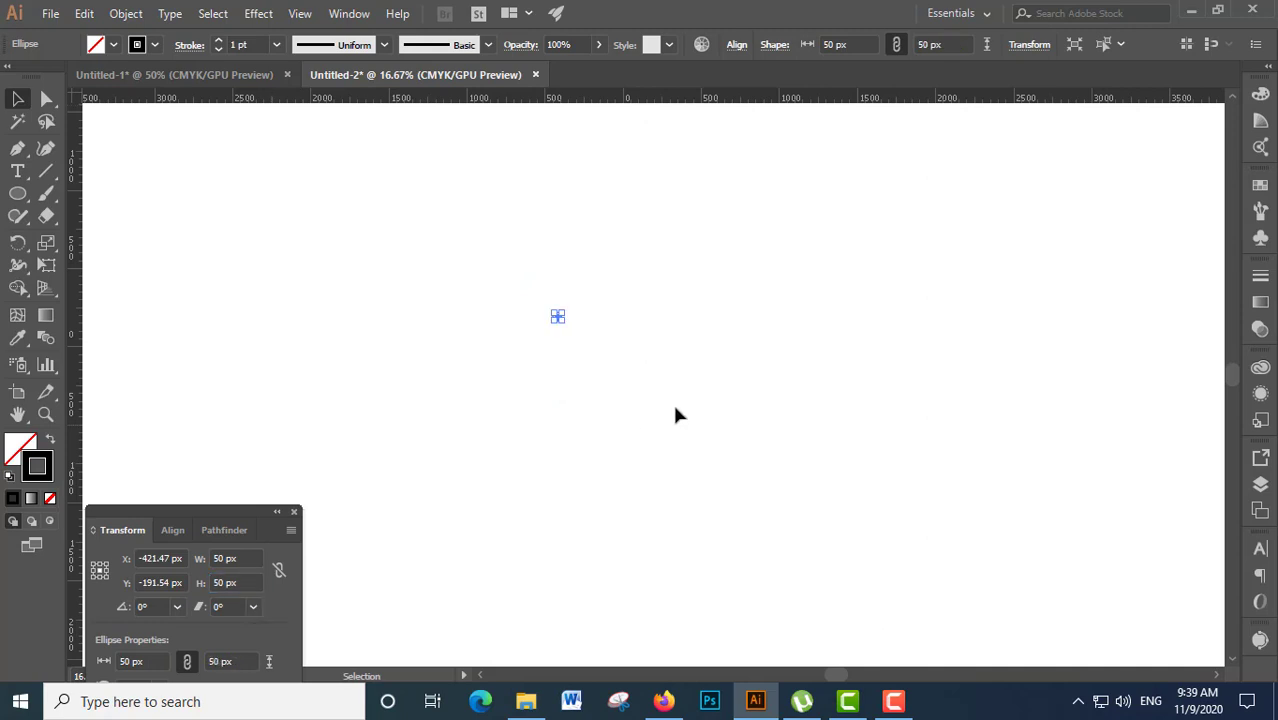
click(643, 380)
ctrl+click(608, 353)
ctrl+click(653, 374)
- Copy the small circle and Paste in Front to stack a copy over it
ctrl+click(665, 368)
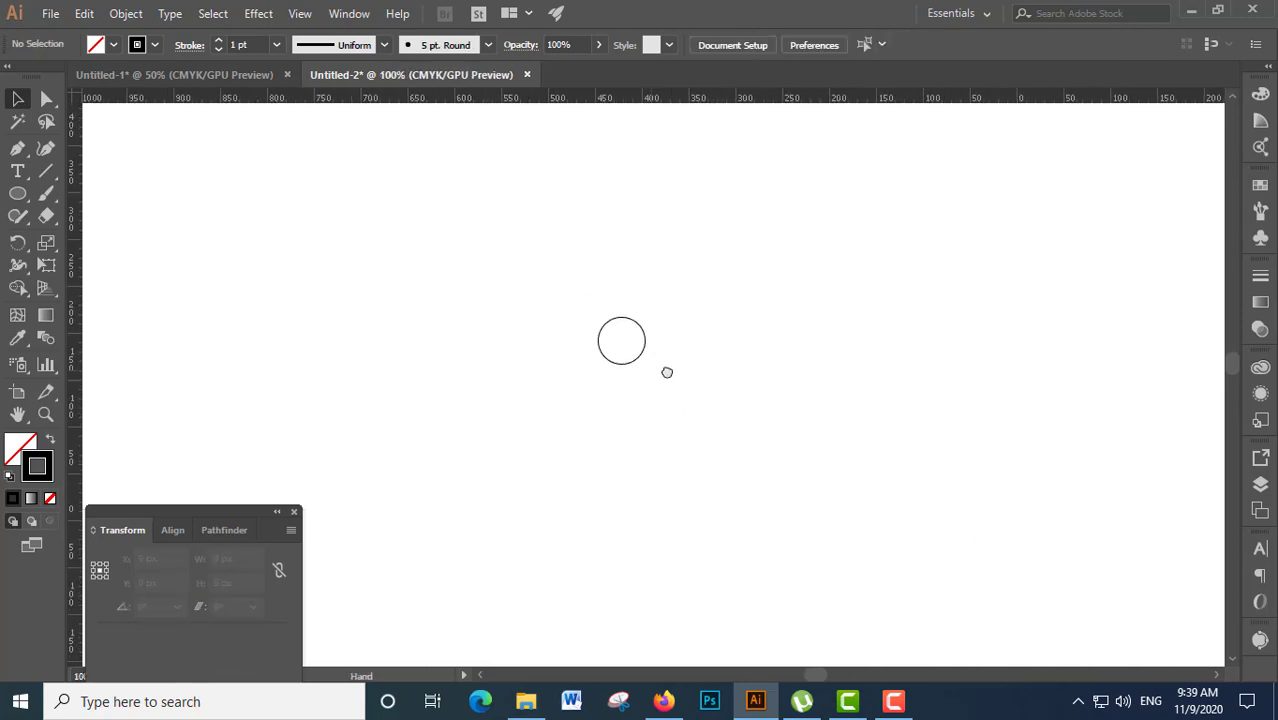
click(621, 353)
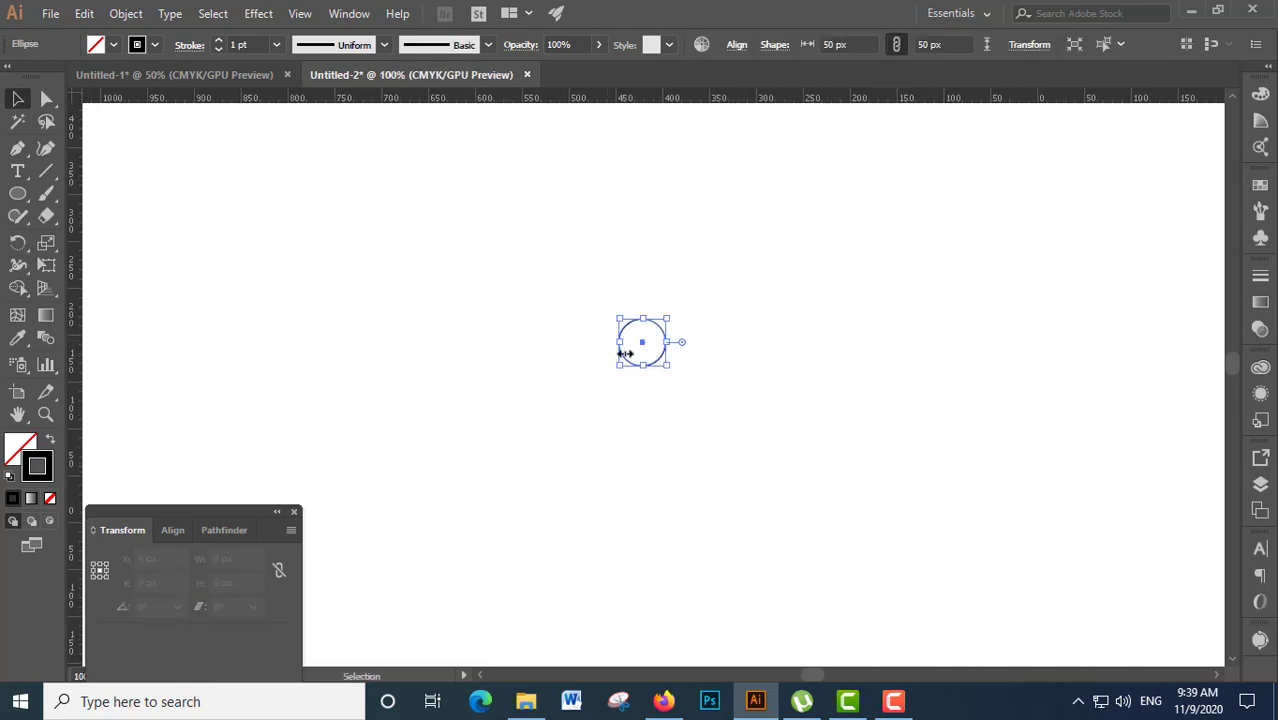
click(84, 13)
click(113, 104)
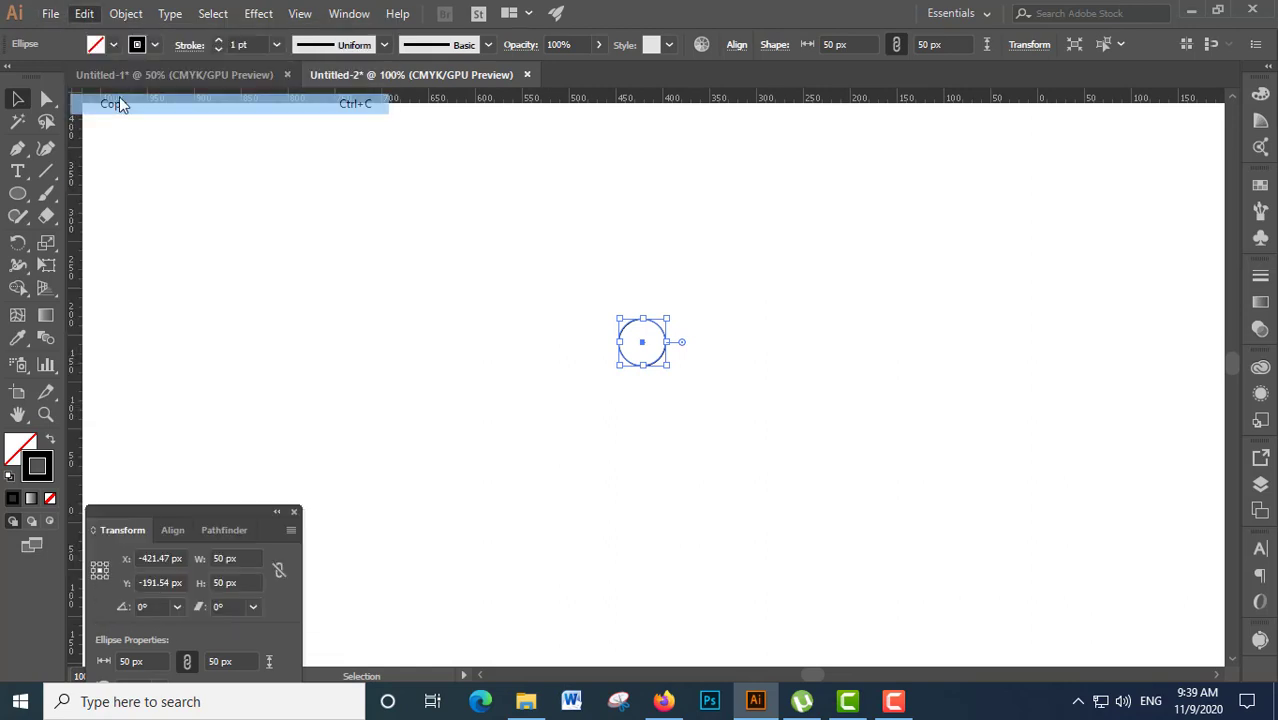
click(84, 13)
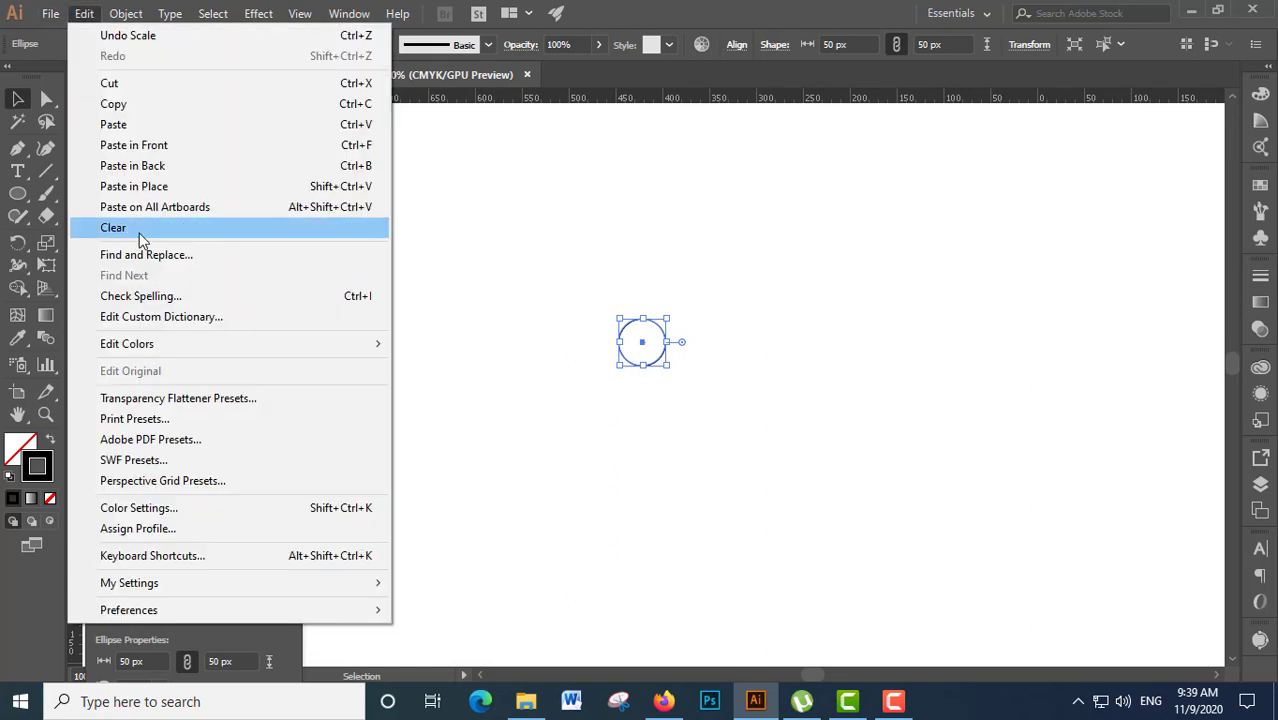
click(143, 146)
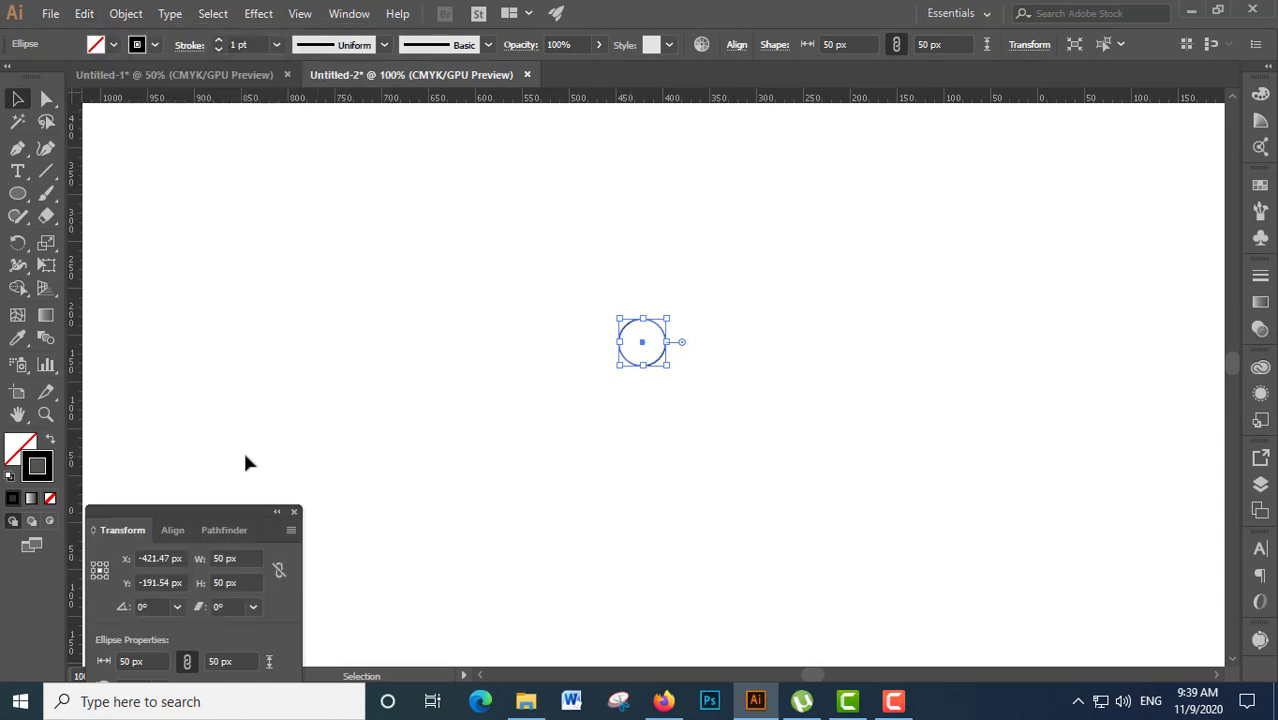
- Set the copy's width and height to 2500 px and zoom out to see it
click(242, 558)
text(2500)
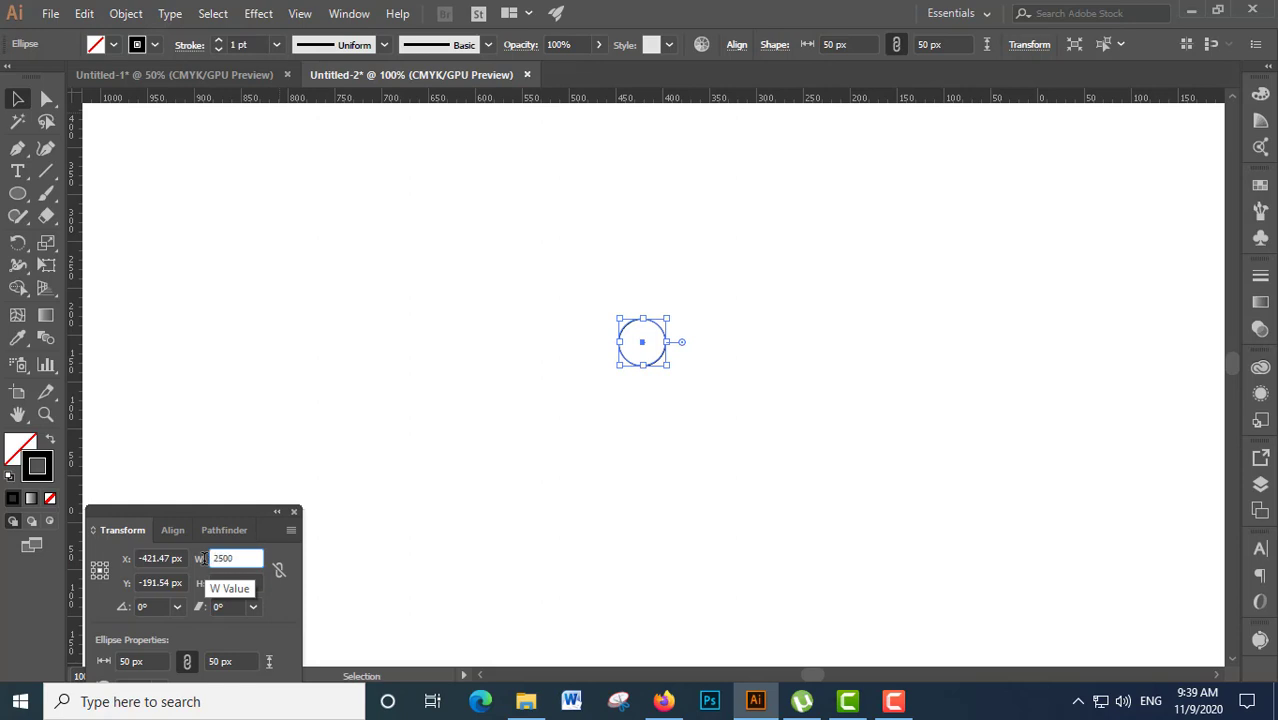
click(242, 583)
text(2500)
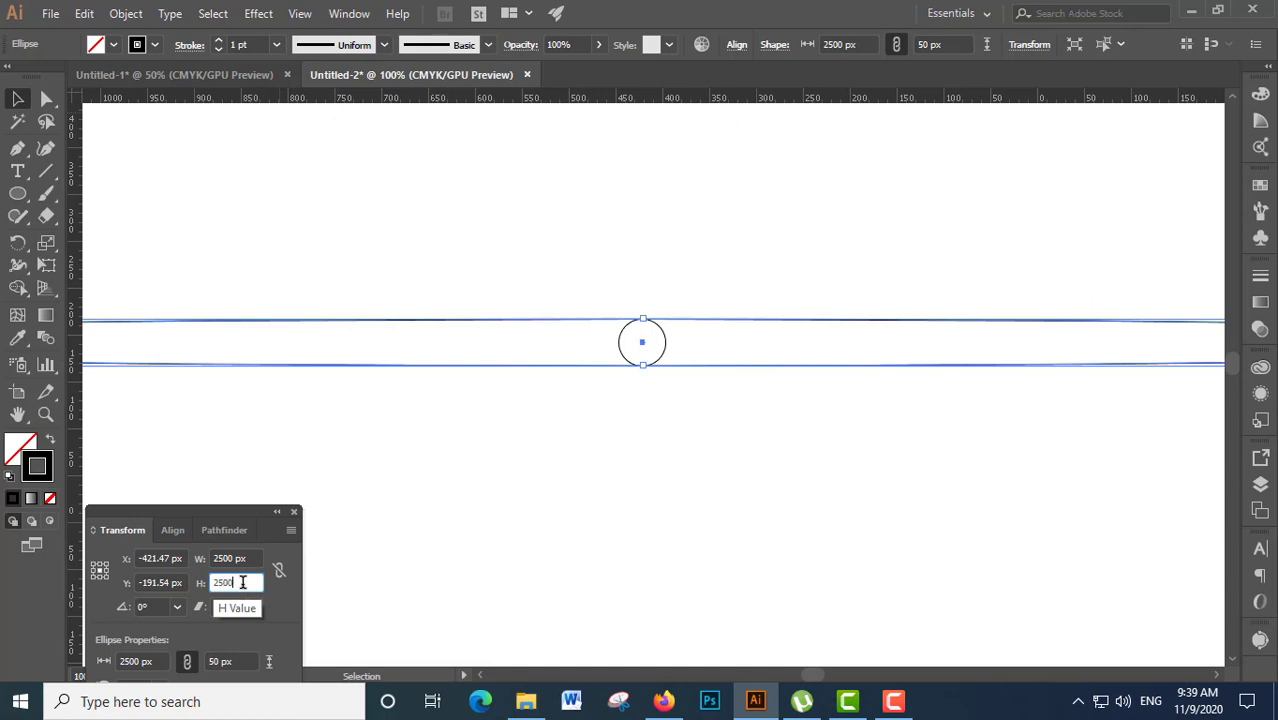
click(248, 558)
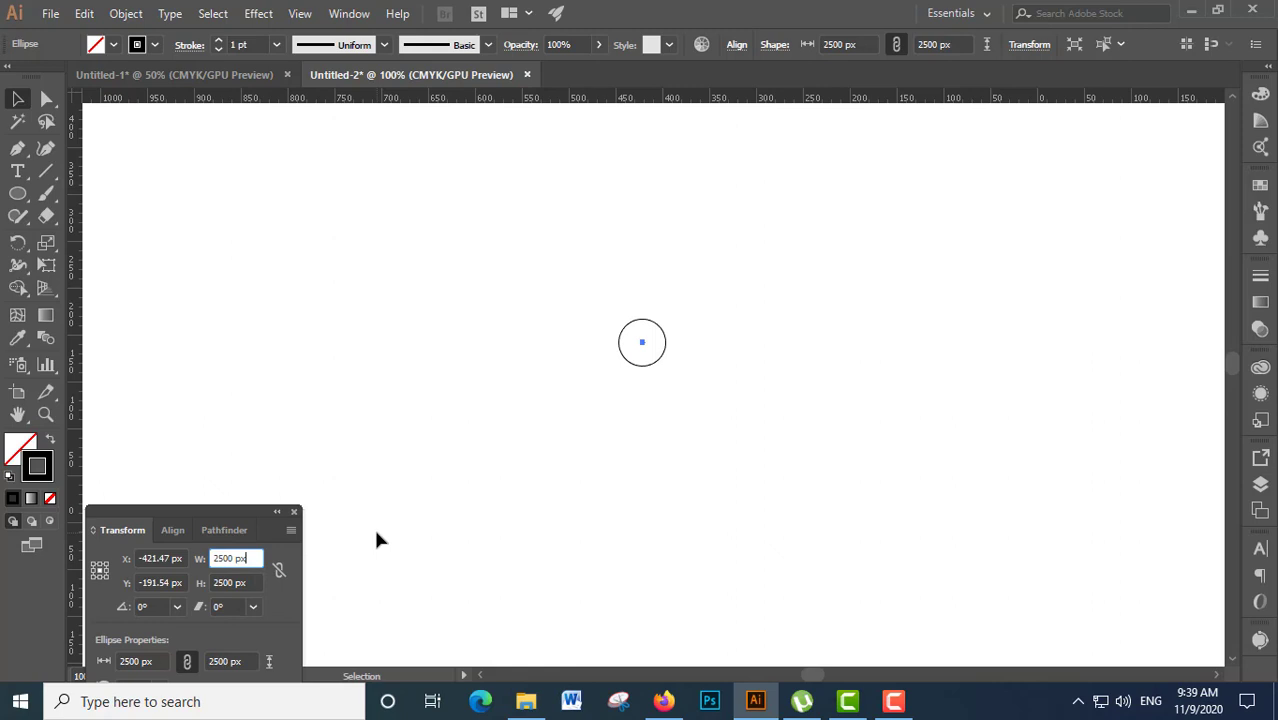
click(576, 494)
key(ctrl+minus)
key(ctrl+minus)
key(ctrl+minus)
key(ctrl+minus)
key(ctrl+minus)
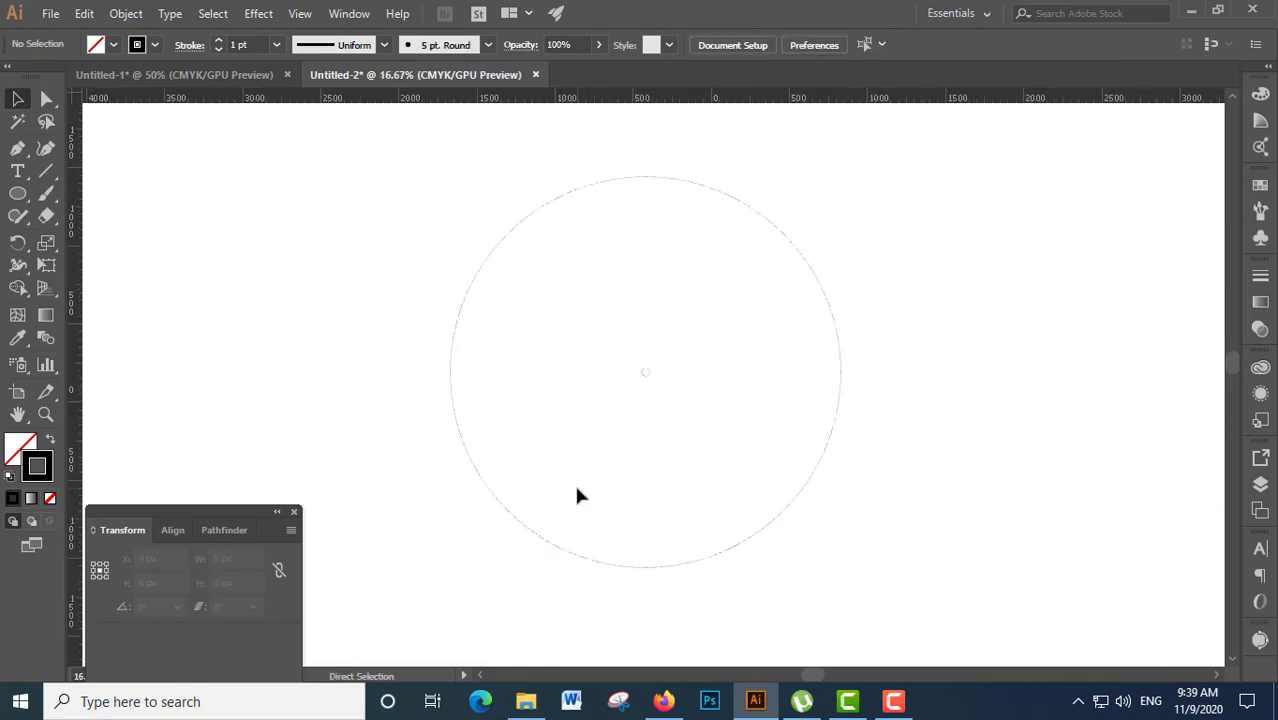
- Select the large circle, set its stroke weight to 1, then undo the change
drag(397, 248, 648, 452)
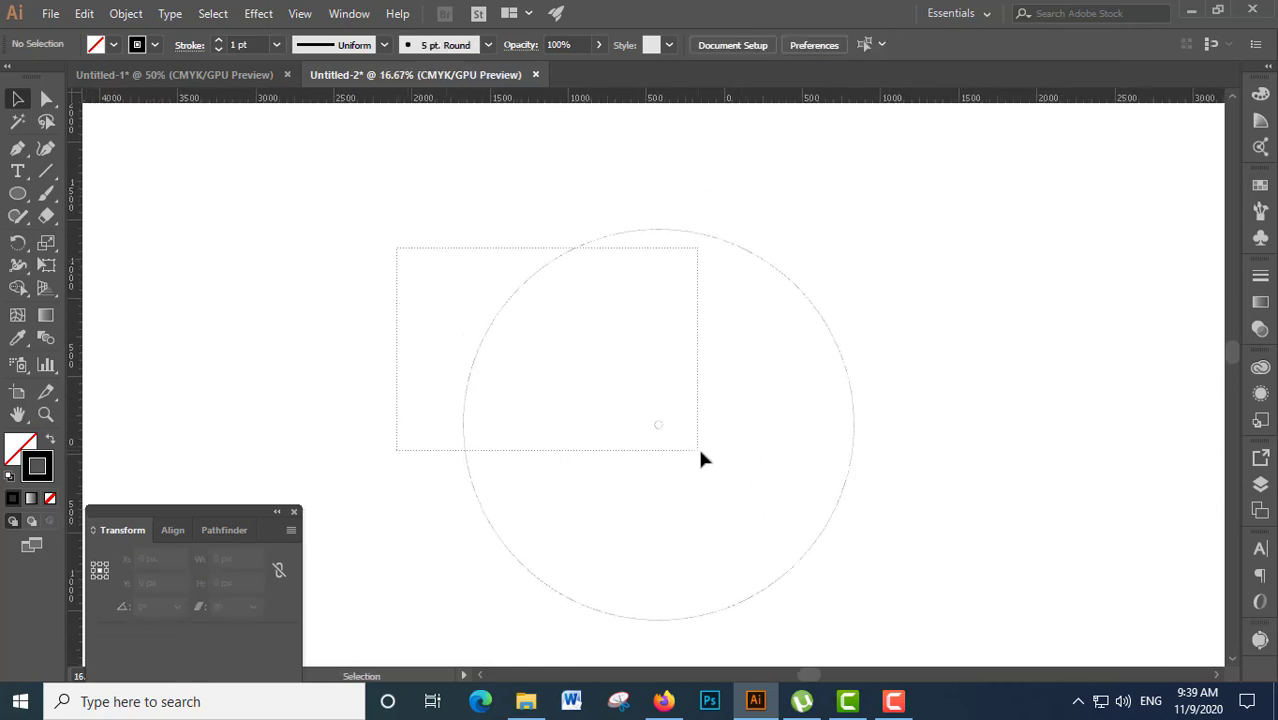
scroll(570, 602, down, 1)
key(ctrl+minus)
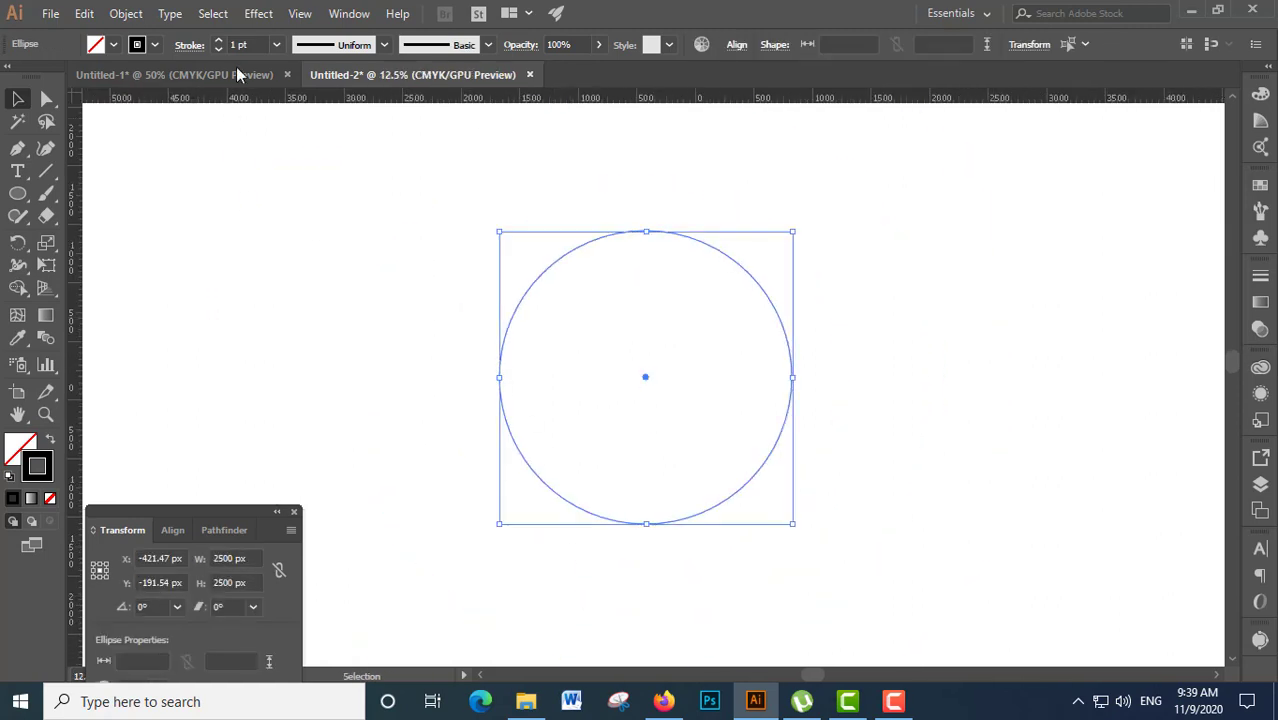
click(243, 44)
text(1)
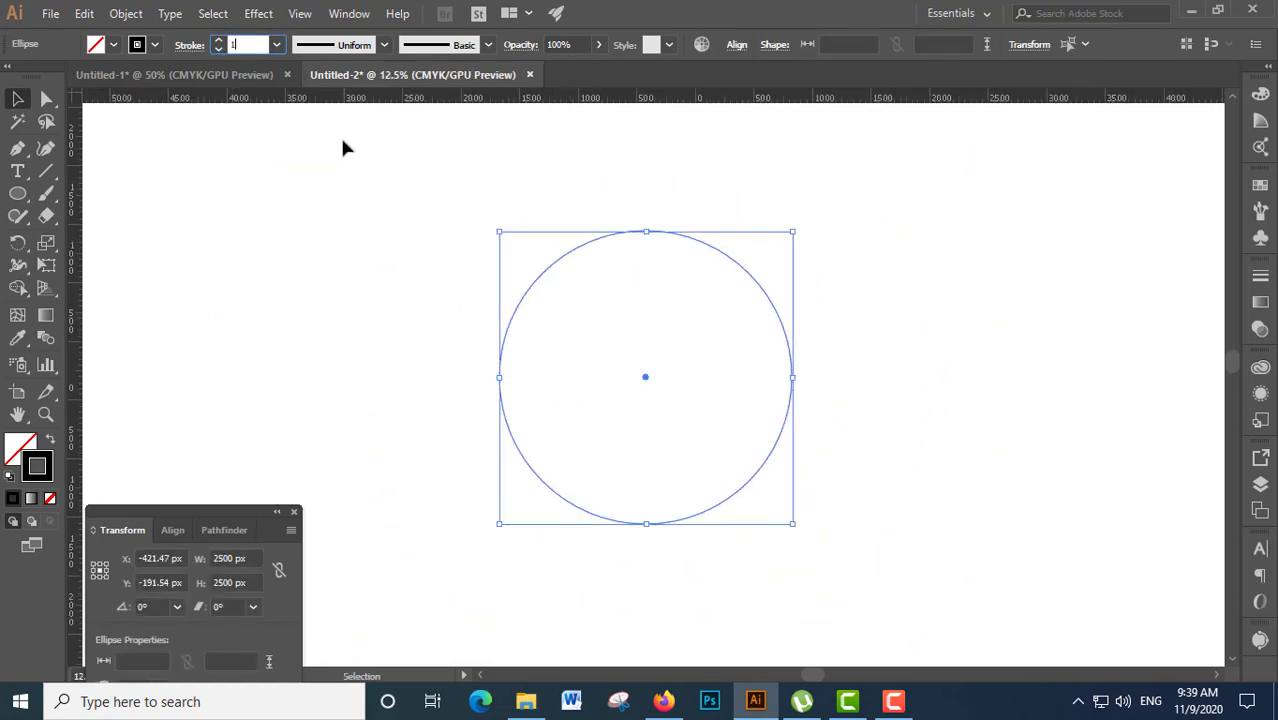
key(Return)
click(797, 471)
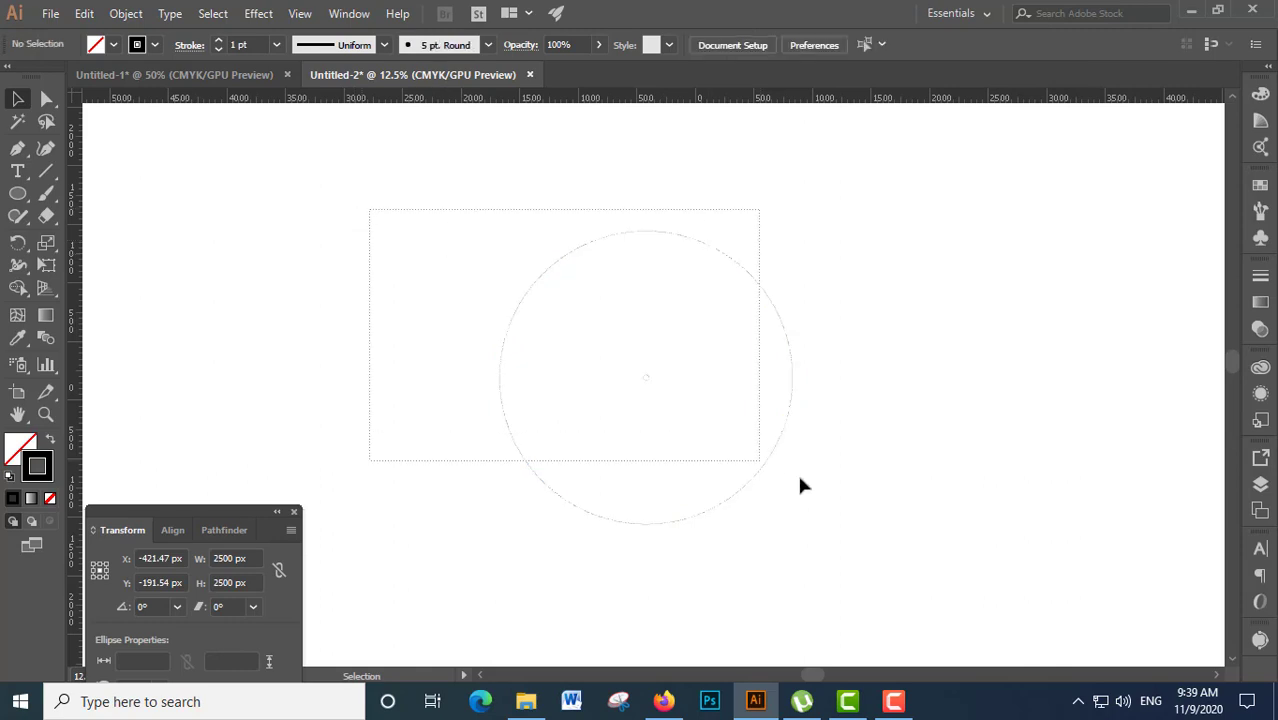
key(ctrl+z)
- Set Blend Options spacing to Specified Steps with 1 step
click(126, 14)
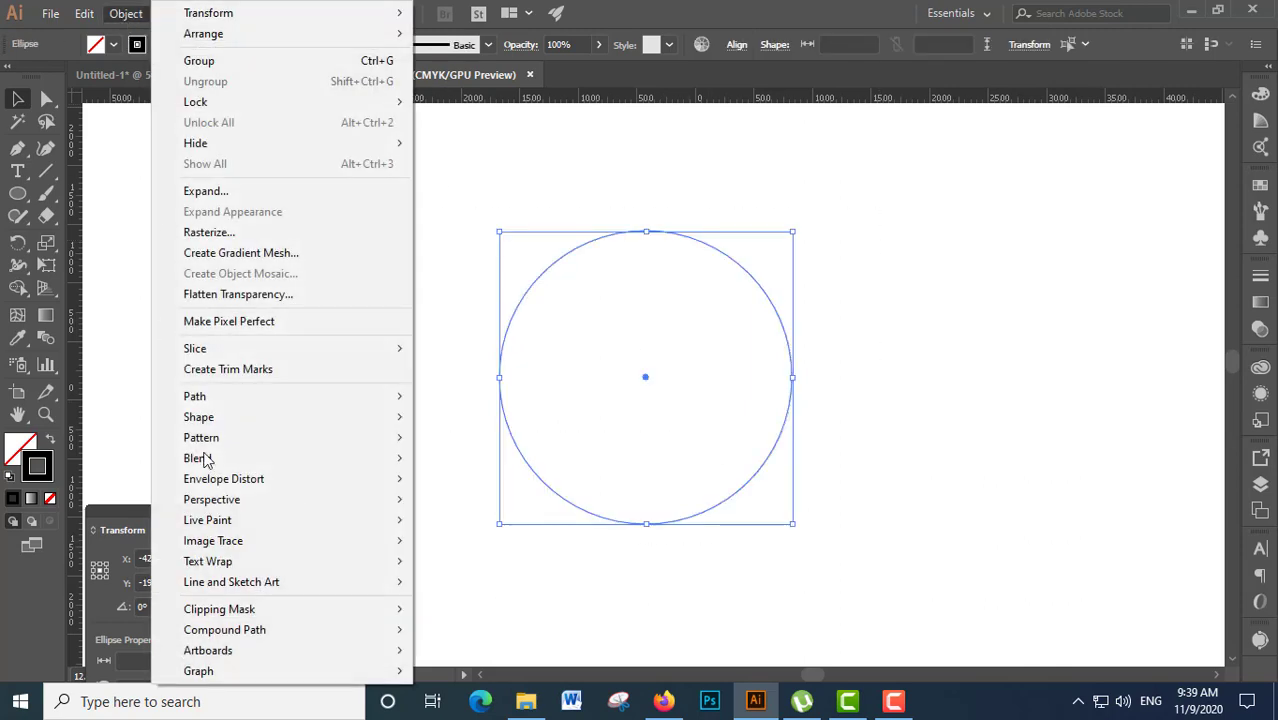
mouse_move(197, 458)
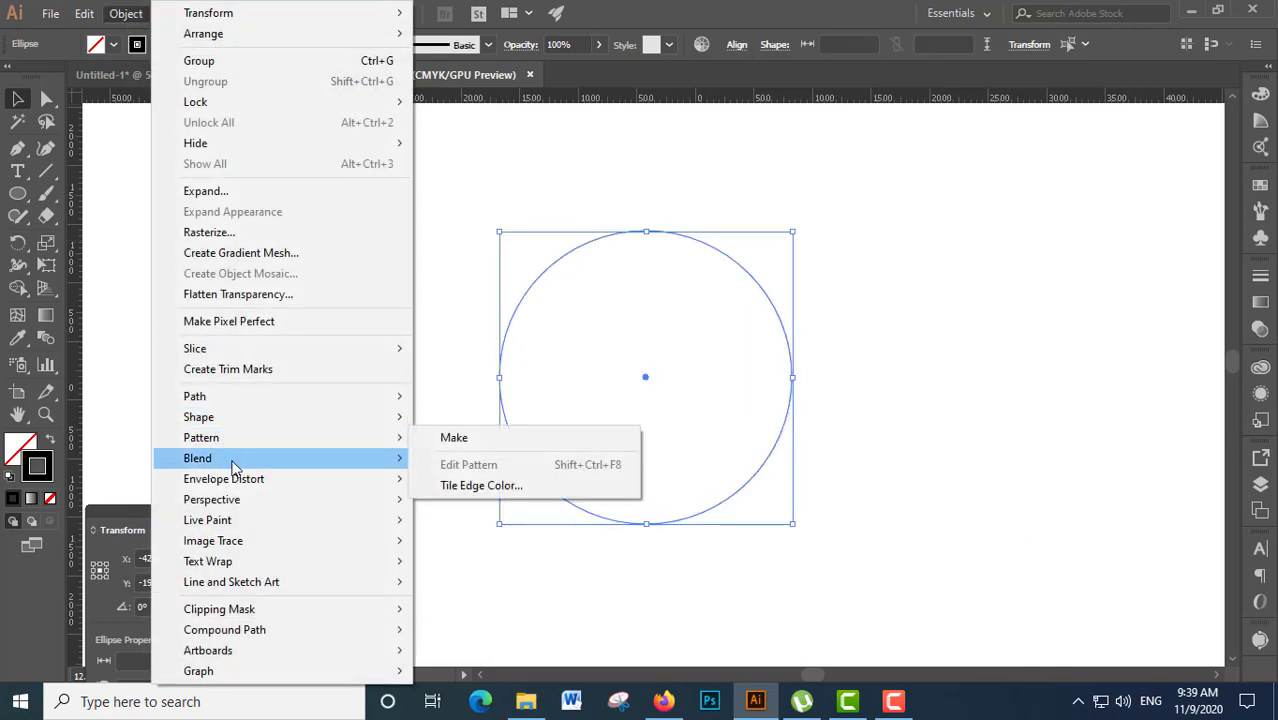
click(498, 506)
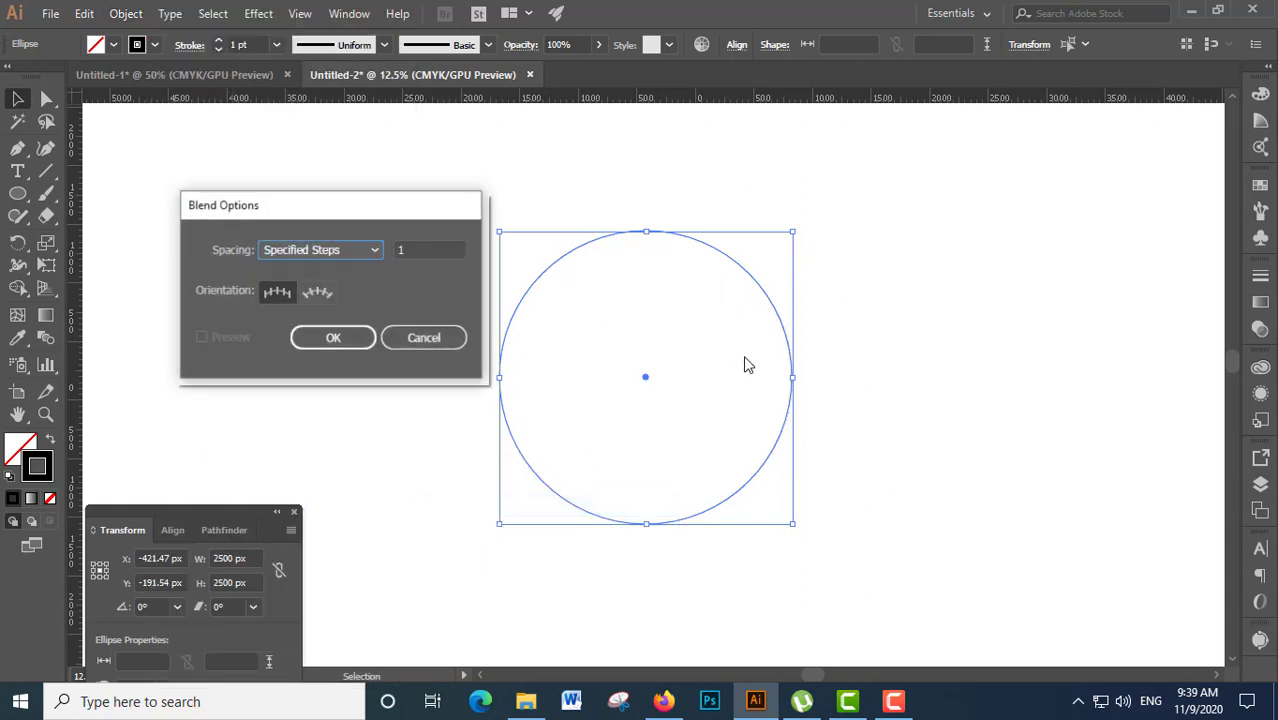
click(322, 252)
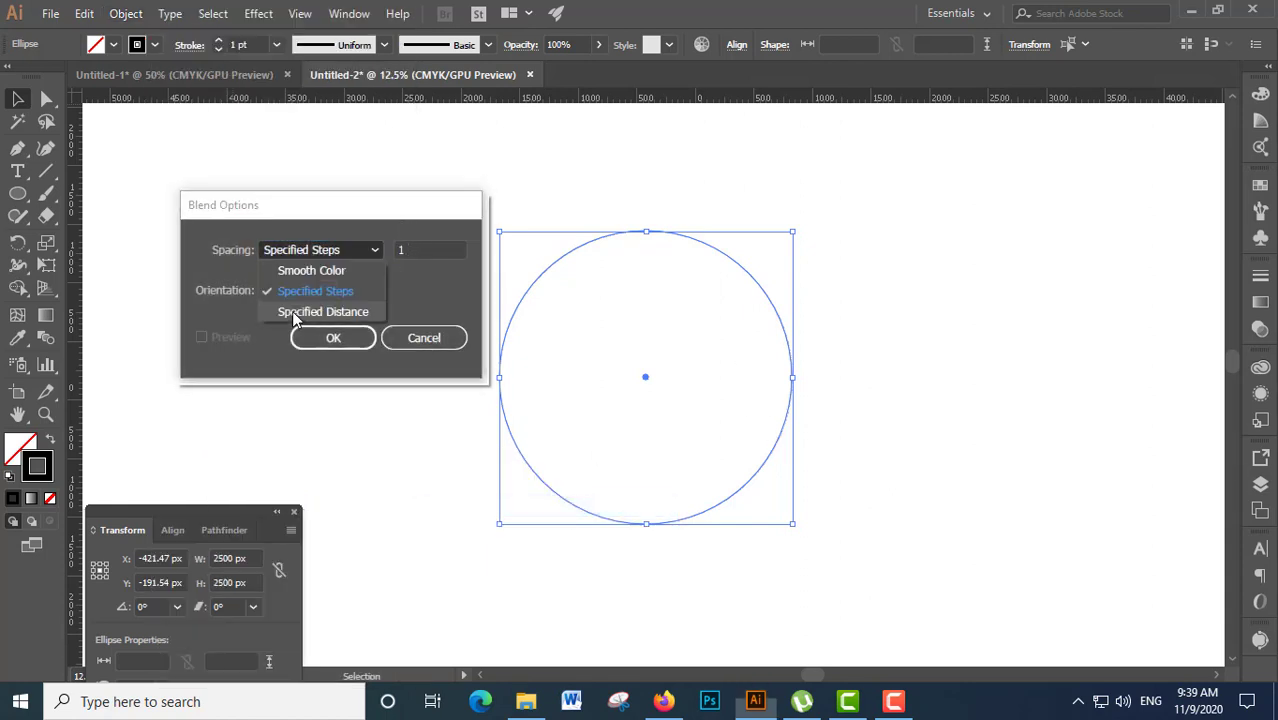
click(302, 289)
click(407, 250)
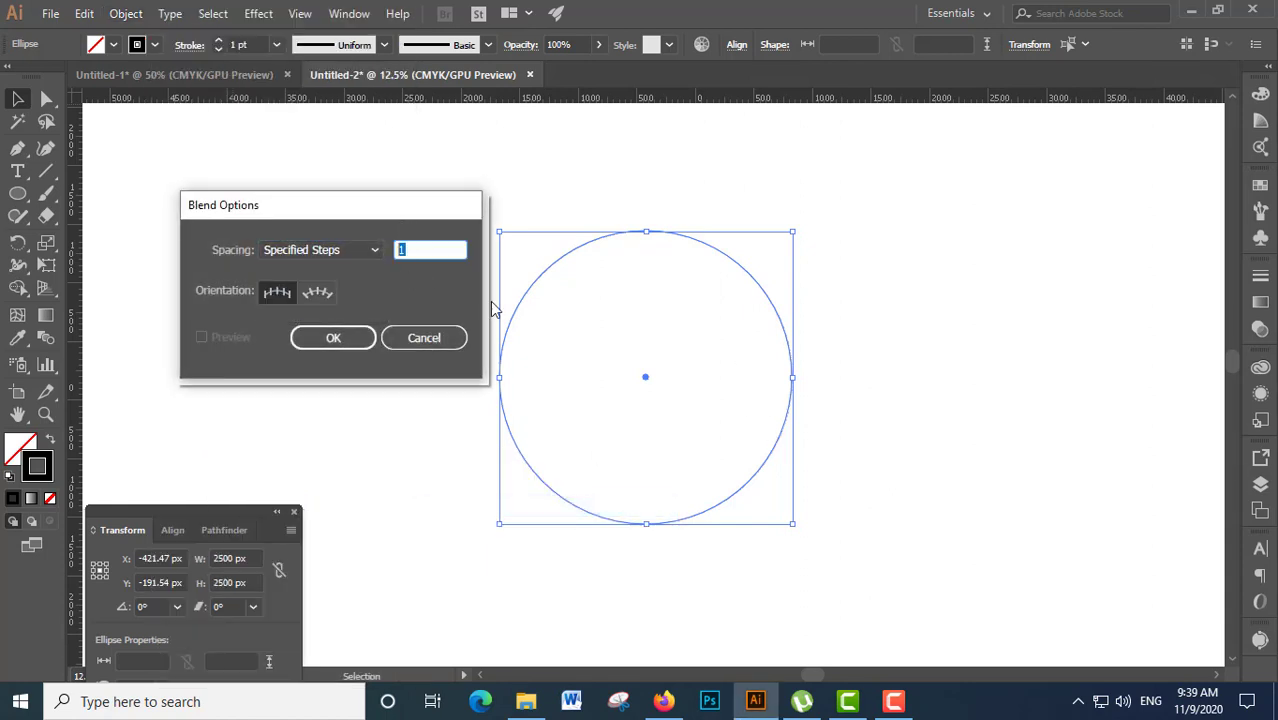
text(2)
key(BackSpace)
text(1)
click(344, 336)
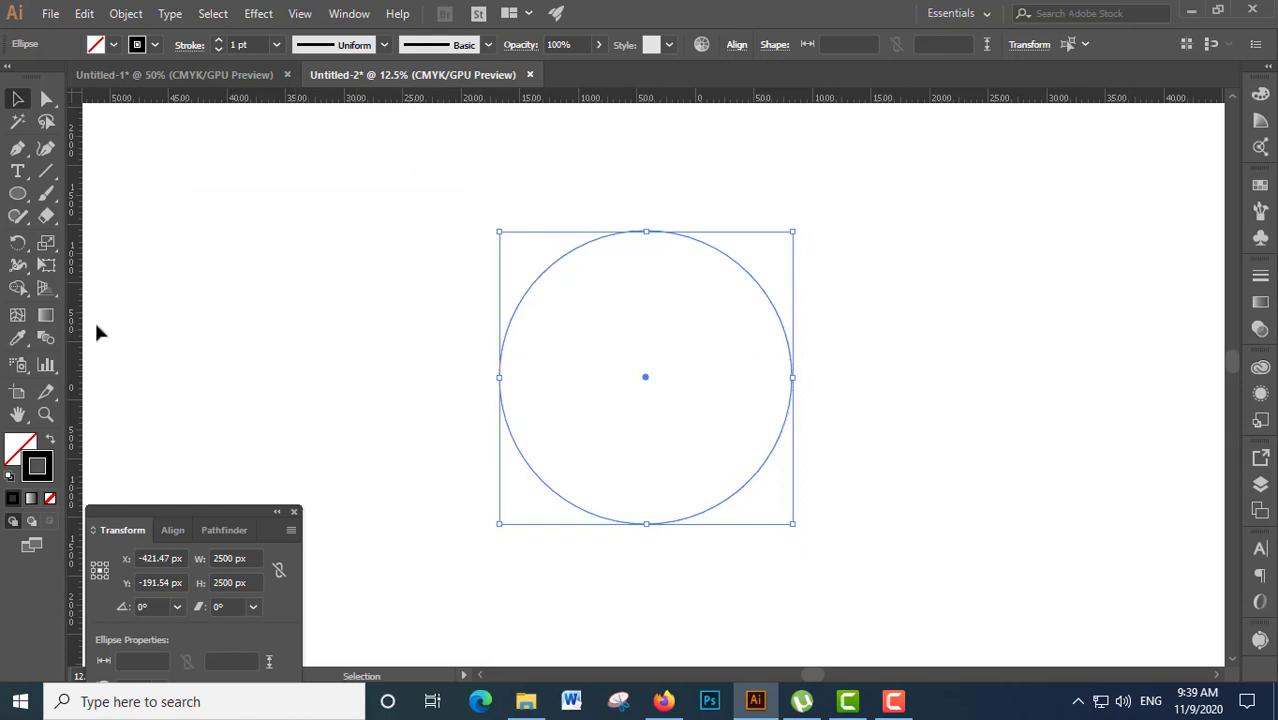
click(46, 340)
- Blend the small centre circle into the large outer circle
ctrl+click(705, 397)
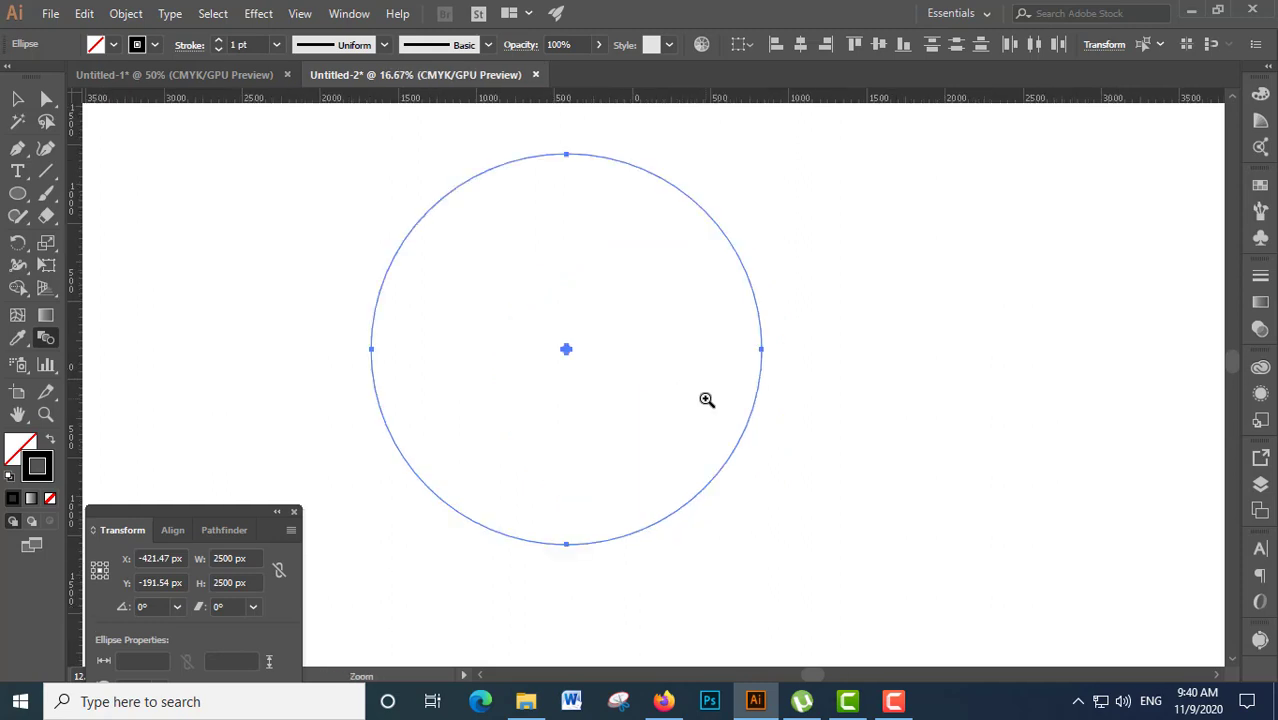
ctrl+click(536, 308)
ctrl+click(718, 471)
ctrl+click(718, 471)
drag(771, 498, 540, 402)
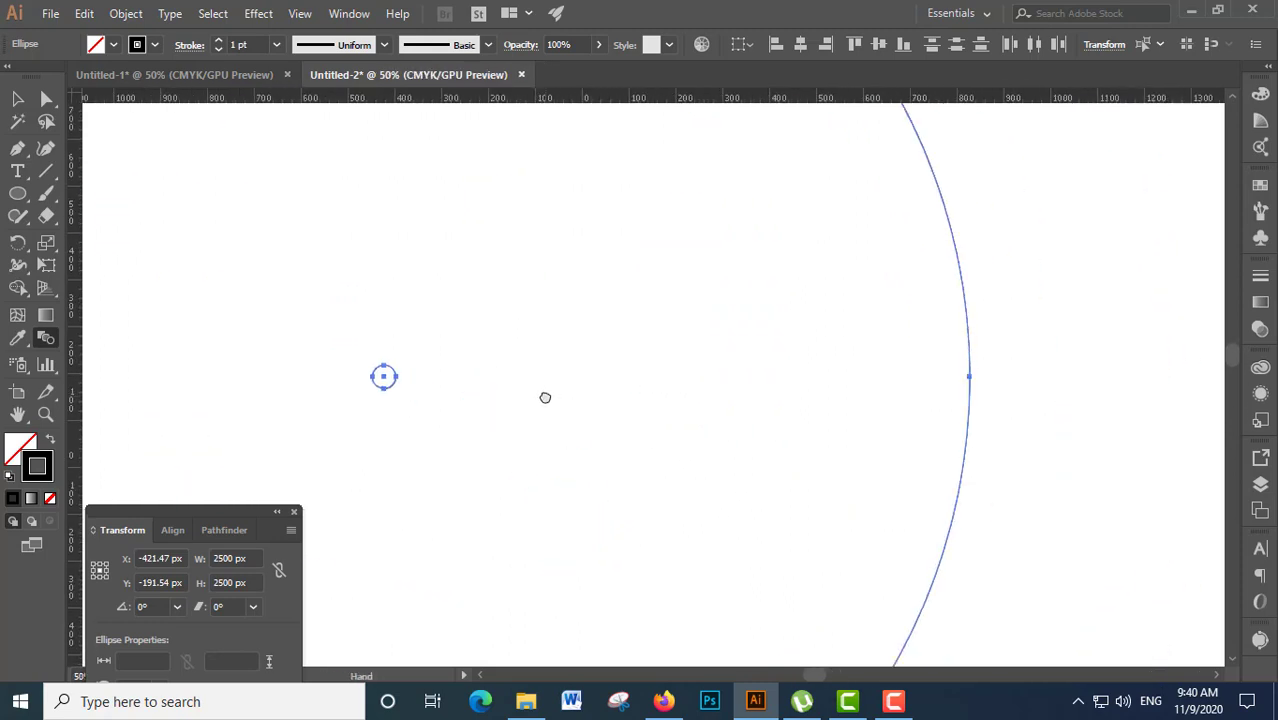
click(970, 378)
click(17, 98)
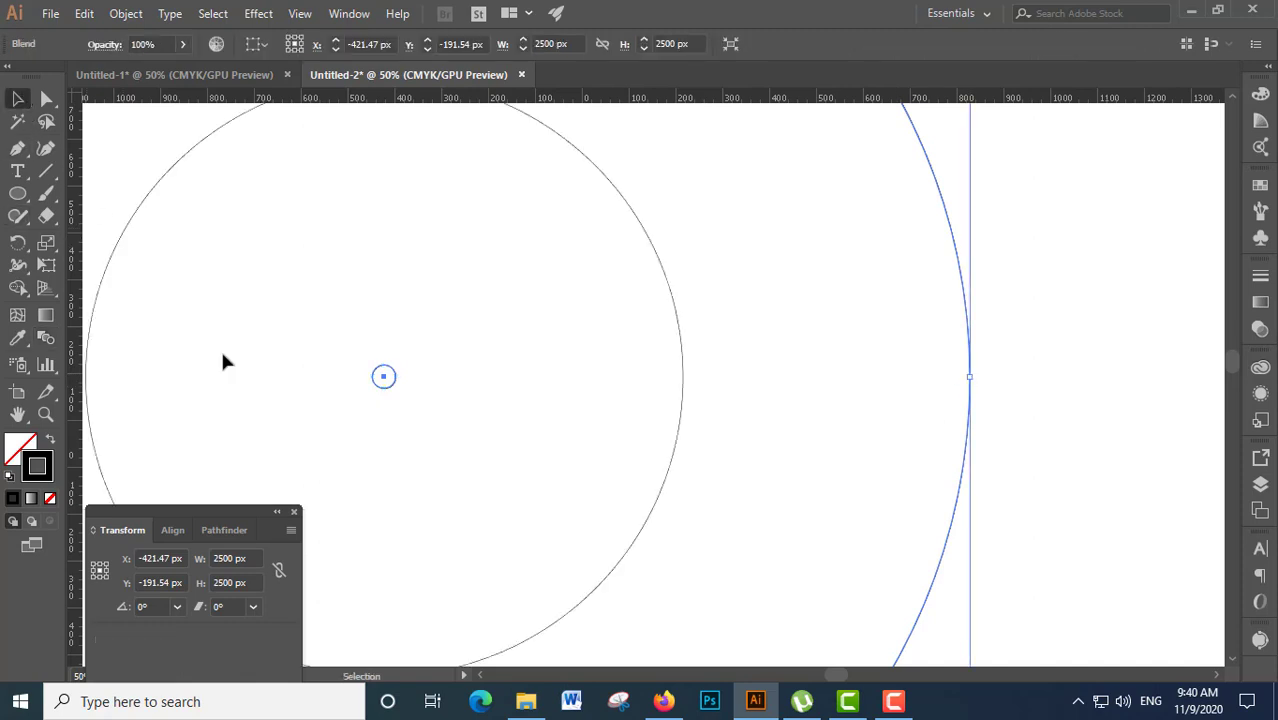
key(ctrl+minus)
key(ctrl+minus)
key(ctrl+minus)
key(ctrl+minus)
key(ctrl+minus)
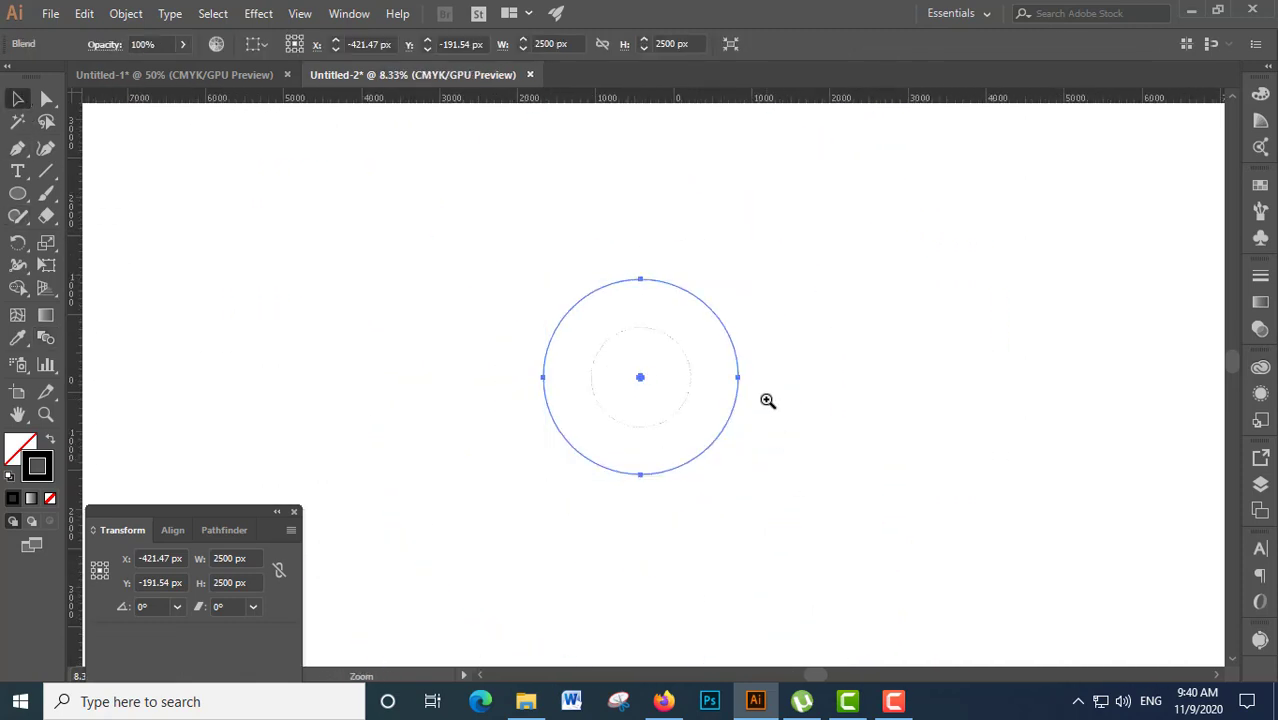
click(48, 342)
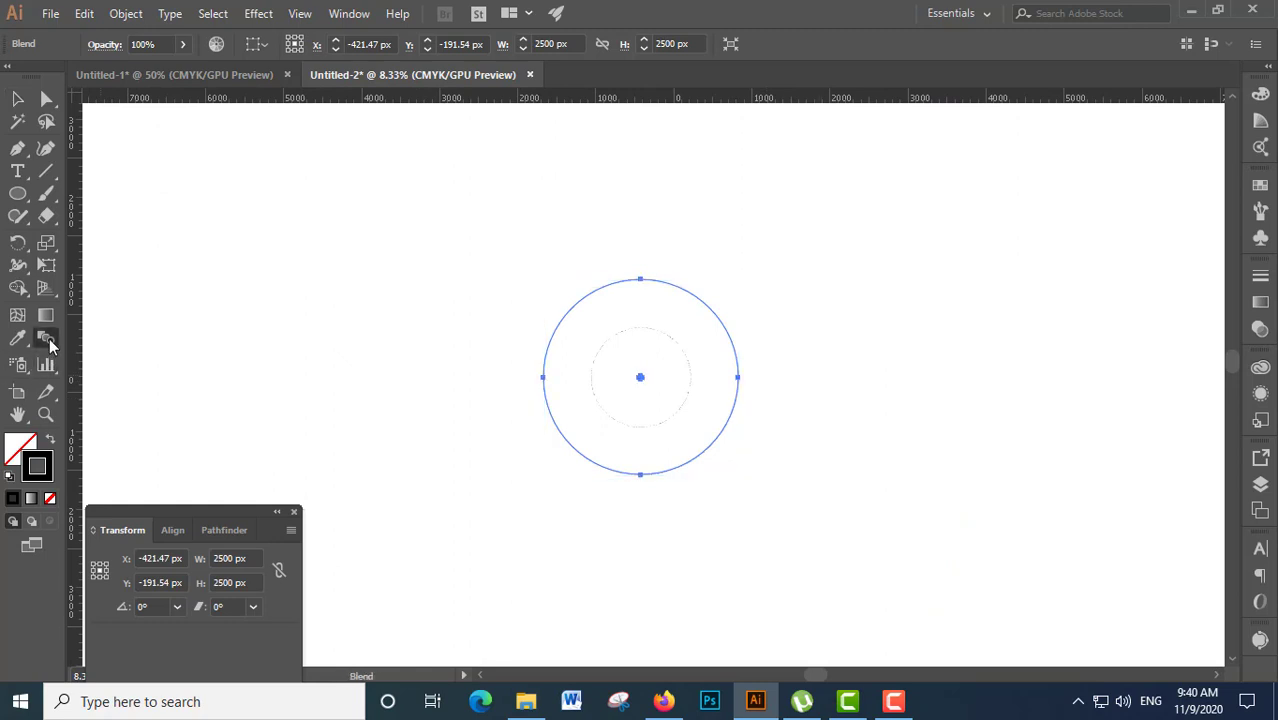
- Select the whole blended circle pair and centre it in the view
click(17, 98)
drag(437, 184, 755, 537)
ctrl+click(682, 423)
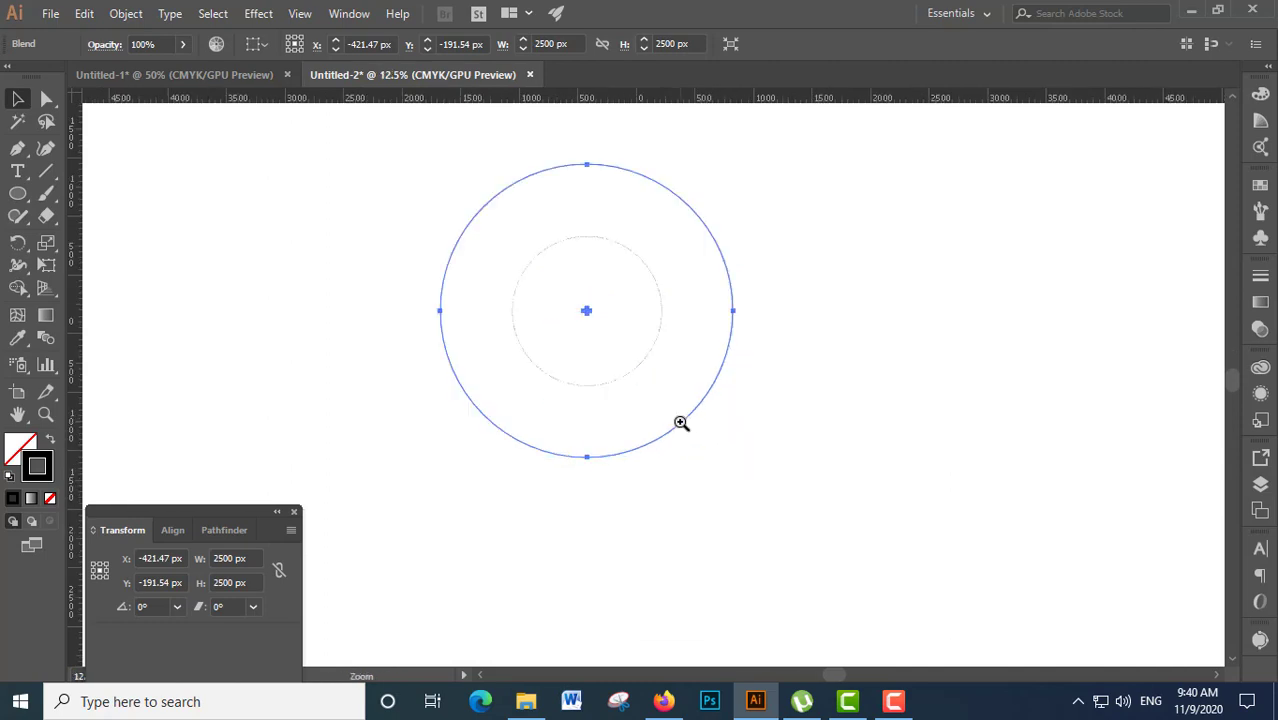
ctrl+click(728, 494)
drag(728, 494, 785, 513)
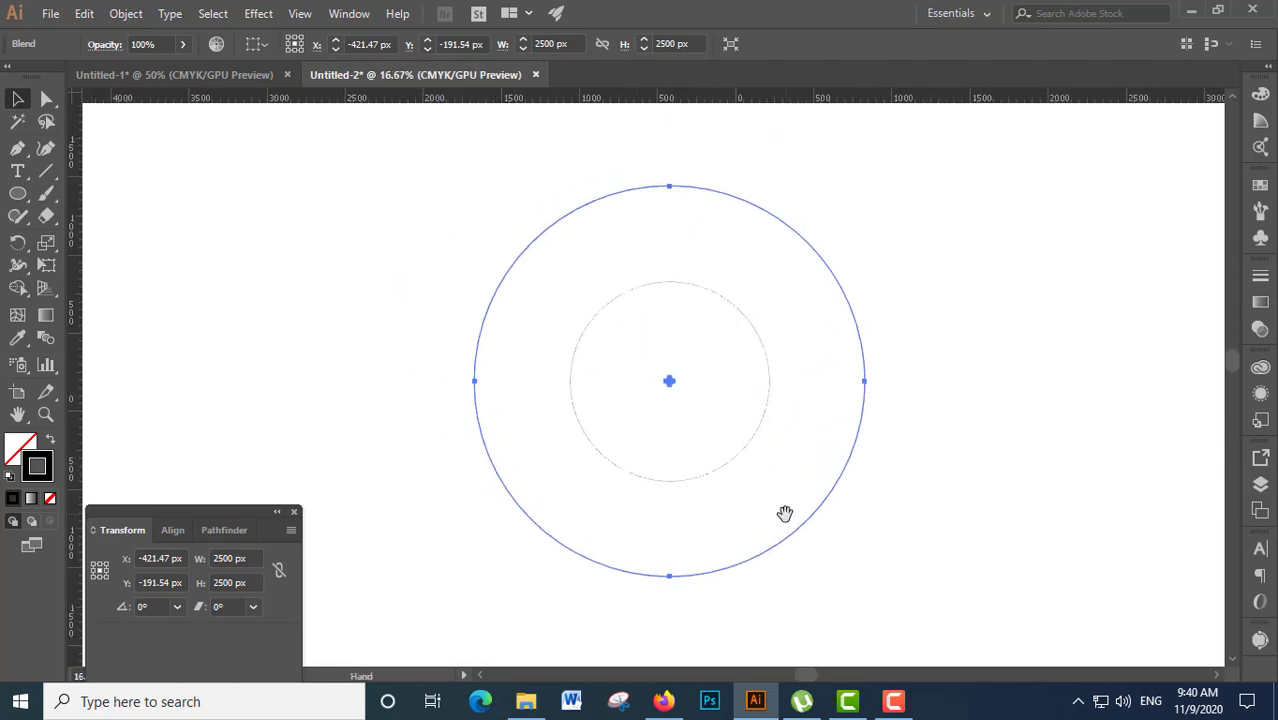
- Raise the blend's Specified Steps to 55 with Preview on and apply it
click(126, 14)
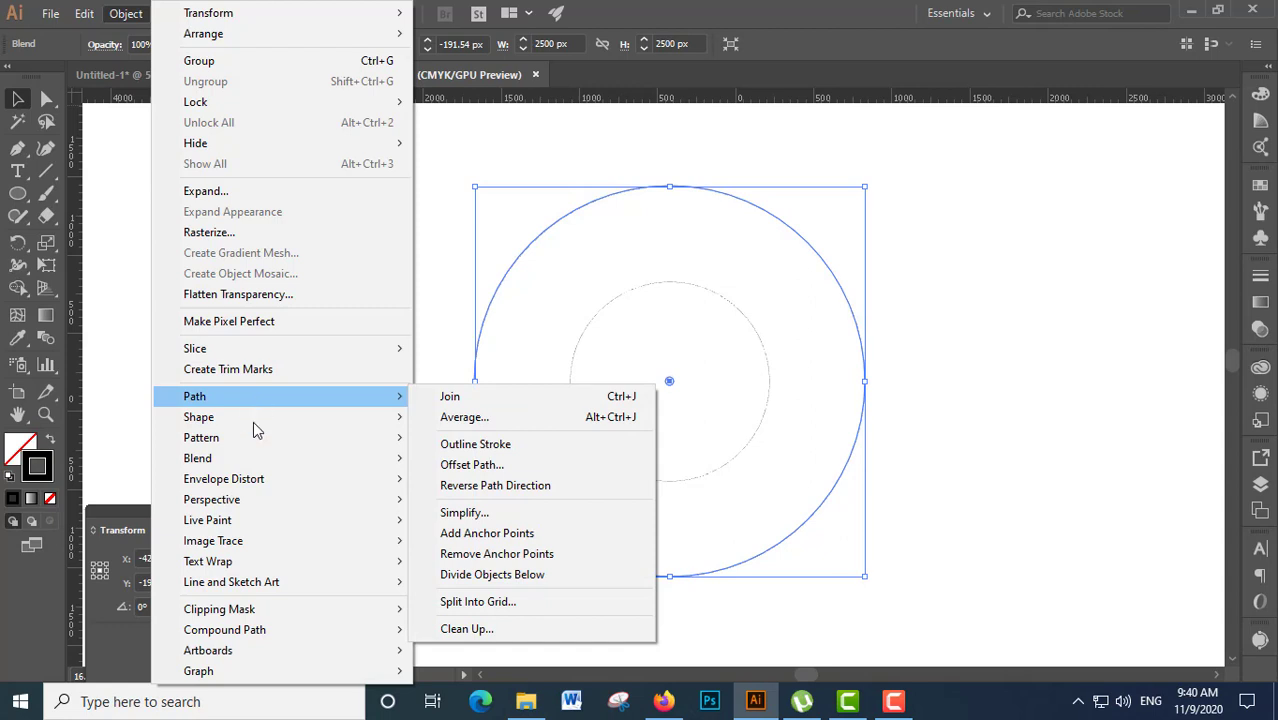
mouse_move(197, 458)
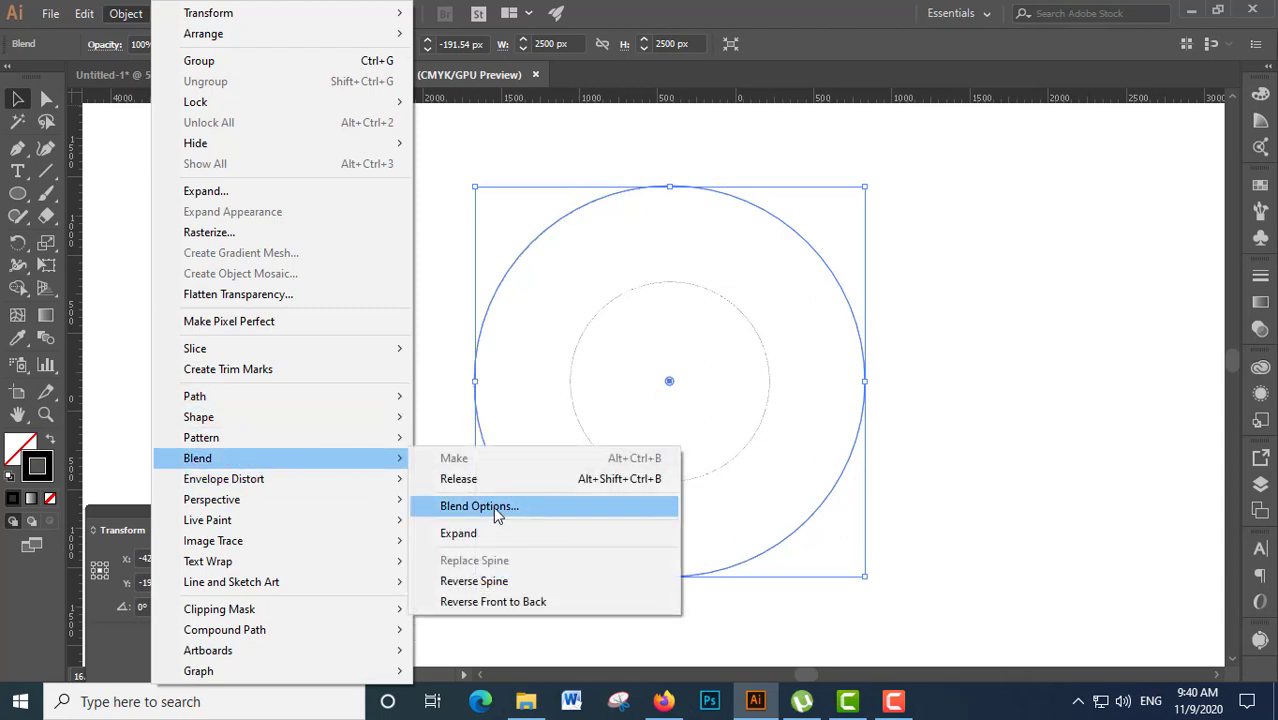
click(496, 511)
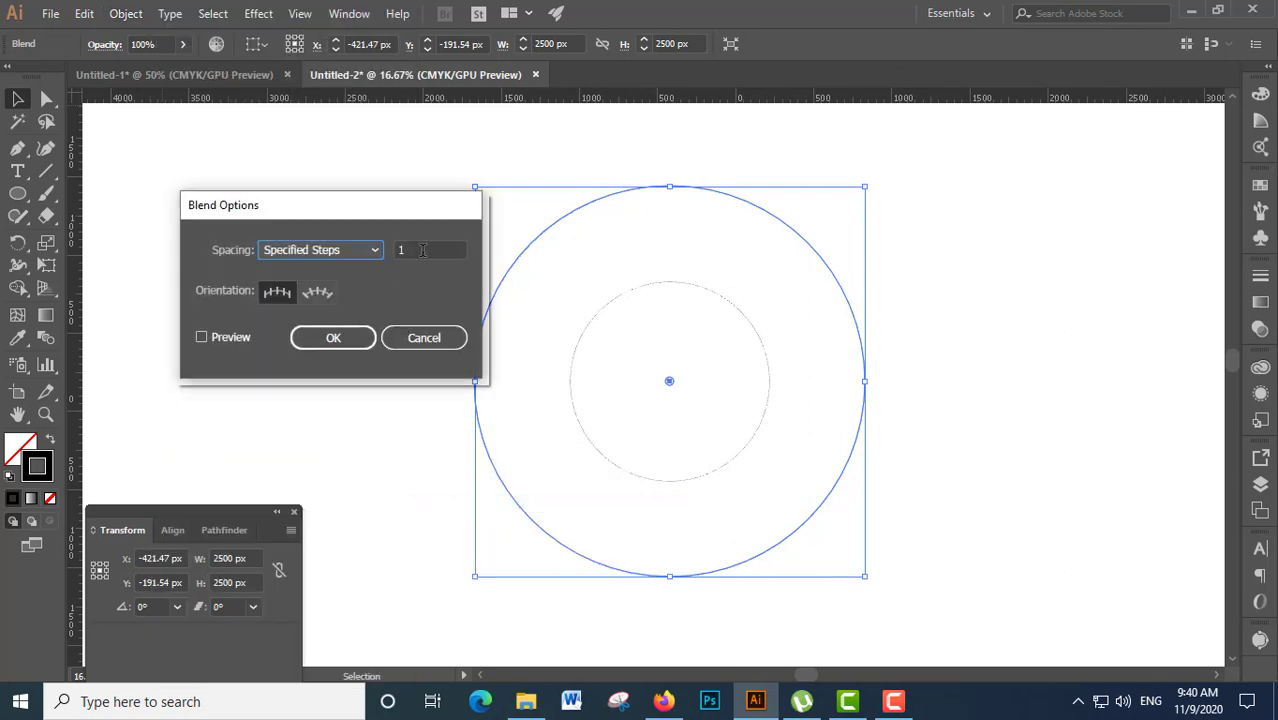
click(320, 250)
click(305, 291)
click(203, 338)
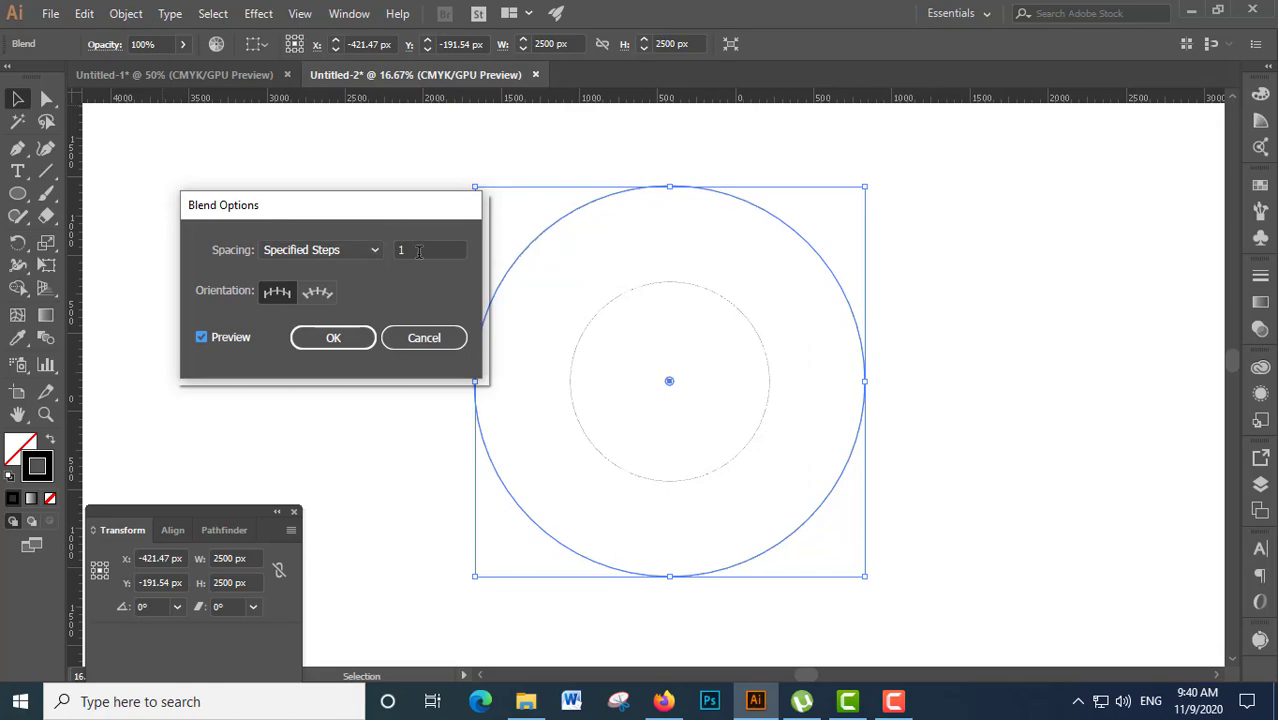
scroll(419, 251, up, 5)
scroll(419, 251, up, 7)
scroll(419, 251, up, 7)
scroll(419, 251, up, 8)
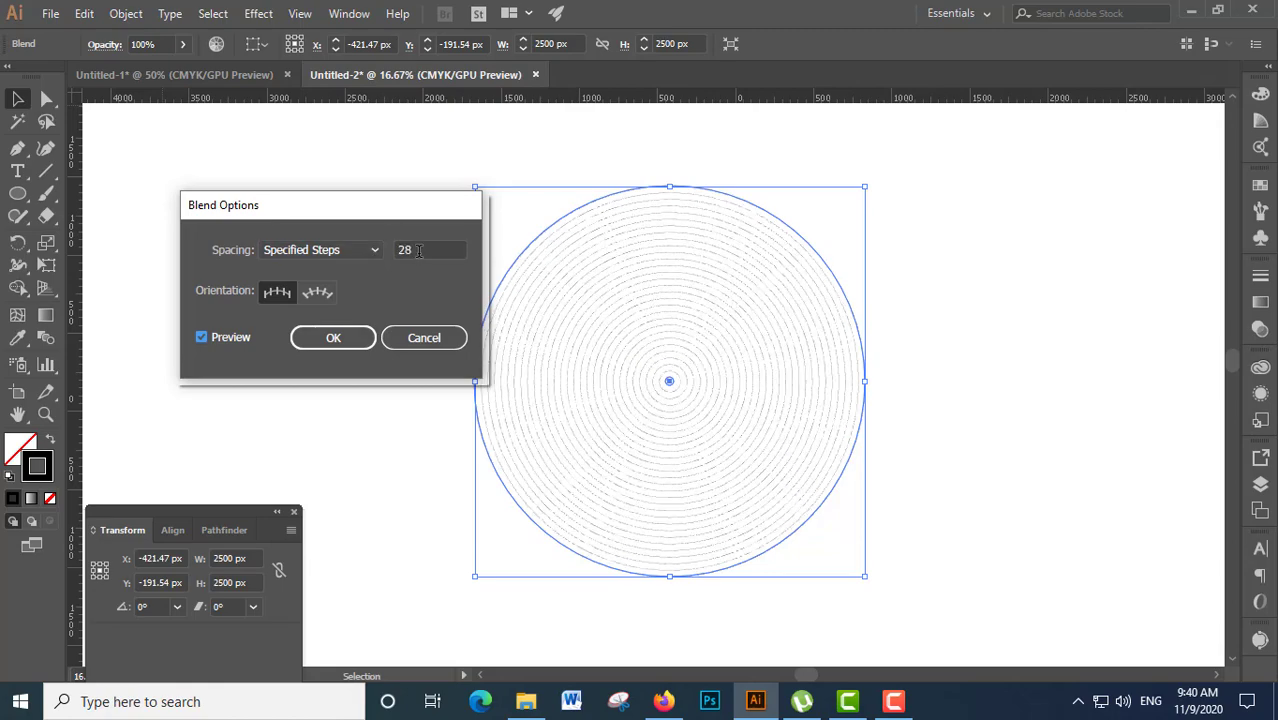
scroll(419, 251, up, 6)
scroll(419, 251, up, 6)
scroll(419, 251, up, 6)
scroll(419, 251, up, 6)
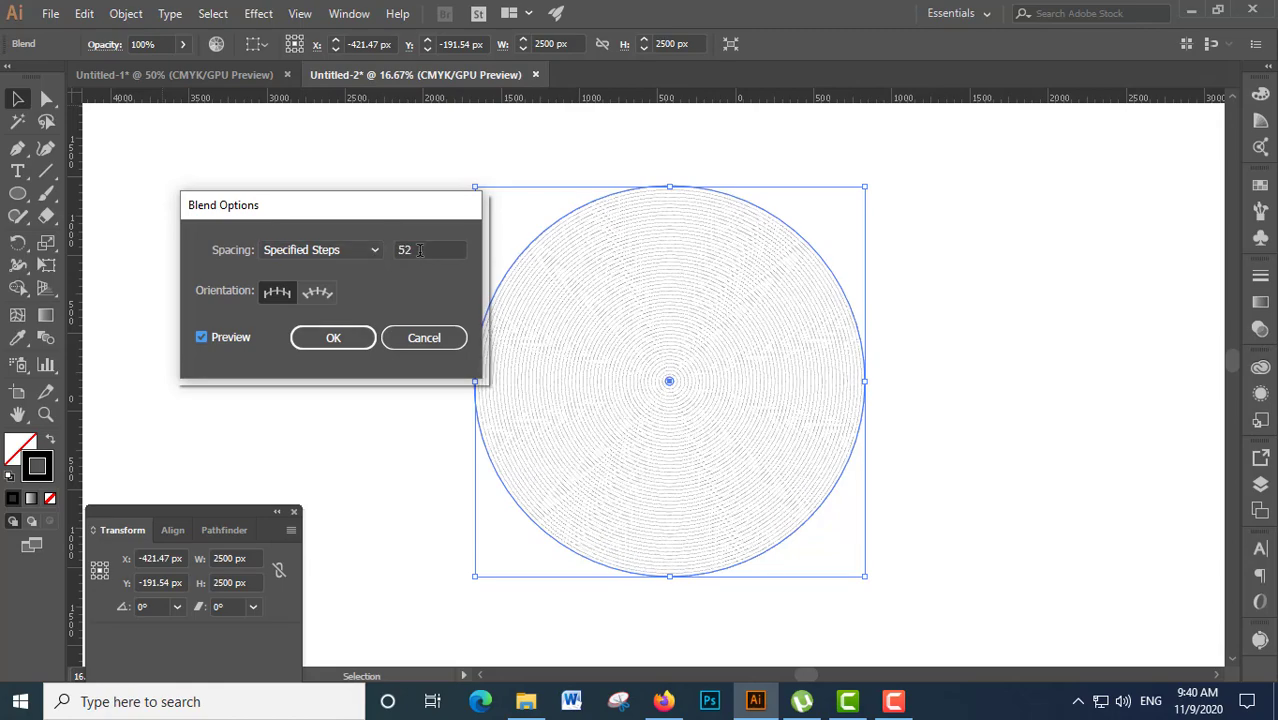
scroll(419, 251, up, 1)
scroll(419, 251, up, 1)
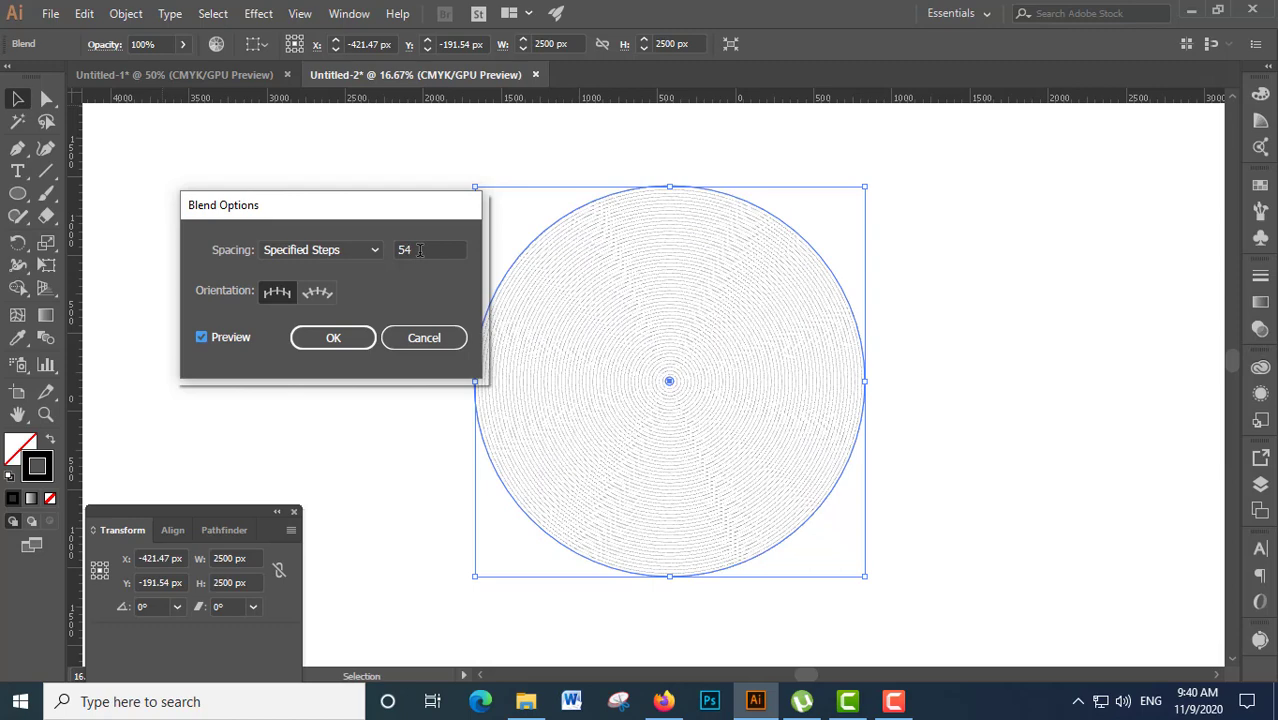
scroll(419, 251, up, 1)
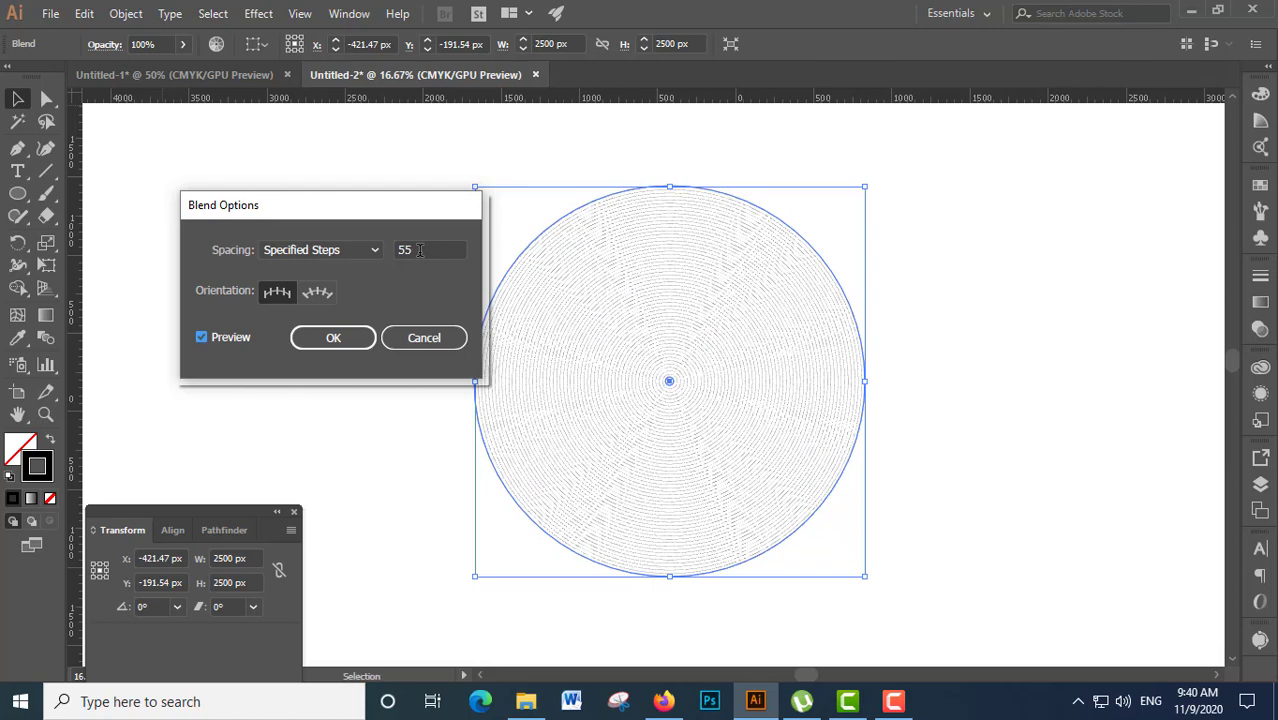
click(314, 340)
- Deselect the blend and start a text object to the right of the rings
scroll(760, 455, up, 1)
scroll(870, 388, up, 1)
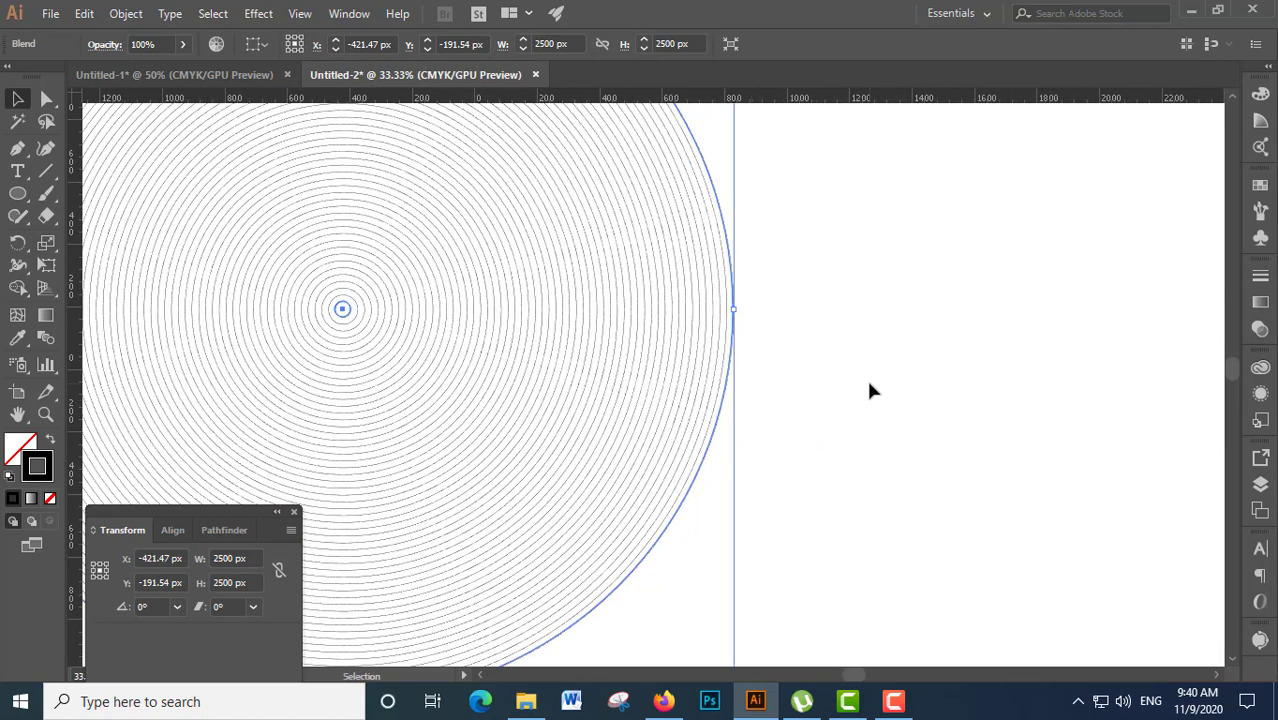
click(870, 388)
click(17, 171)
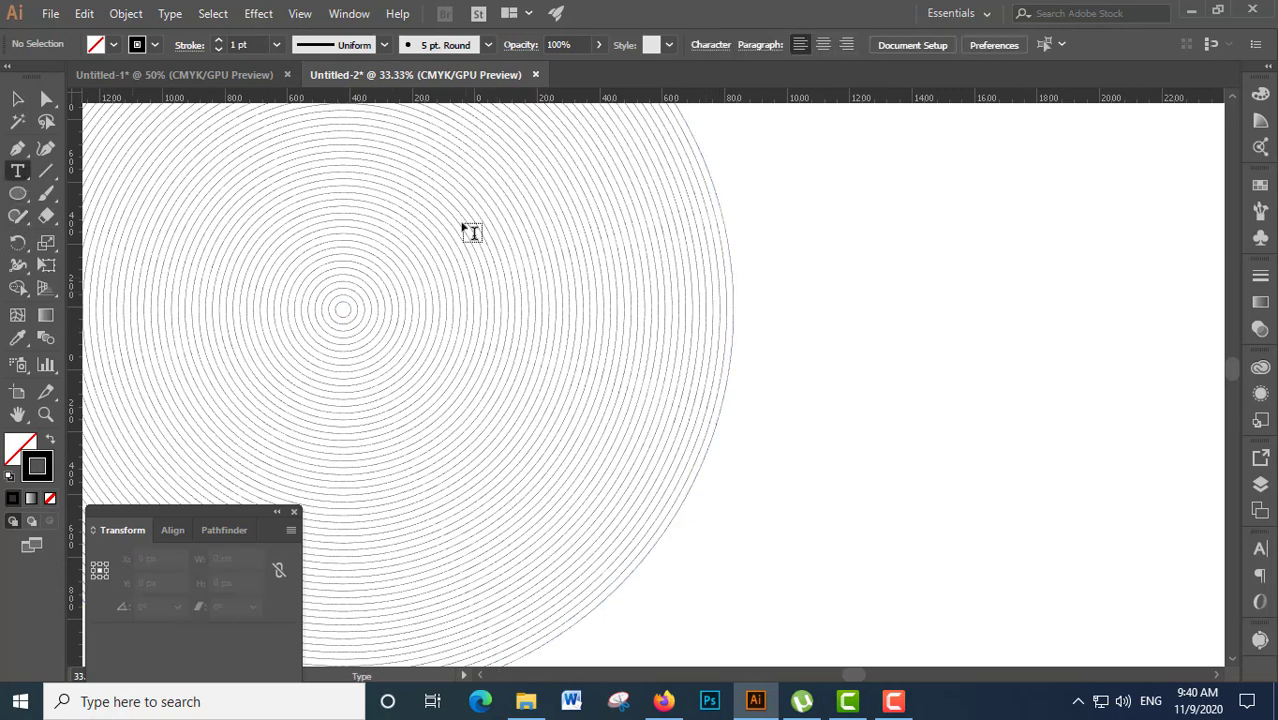
click(870, 314)
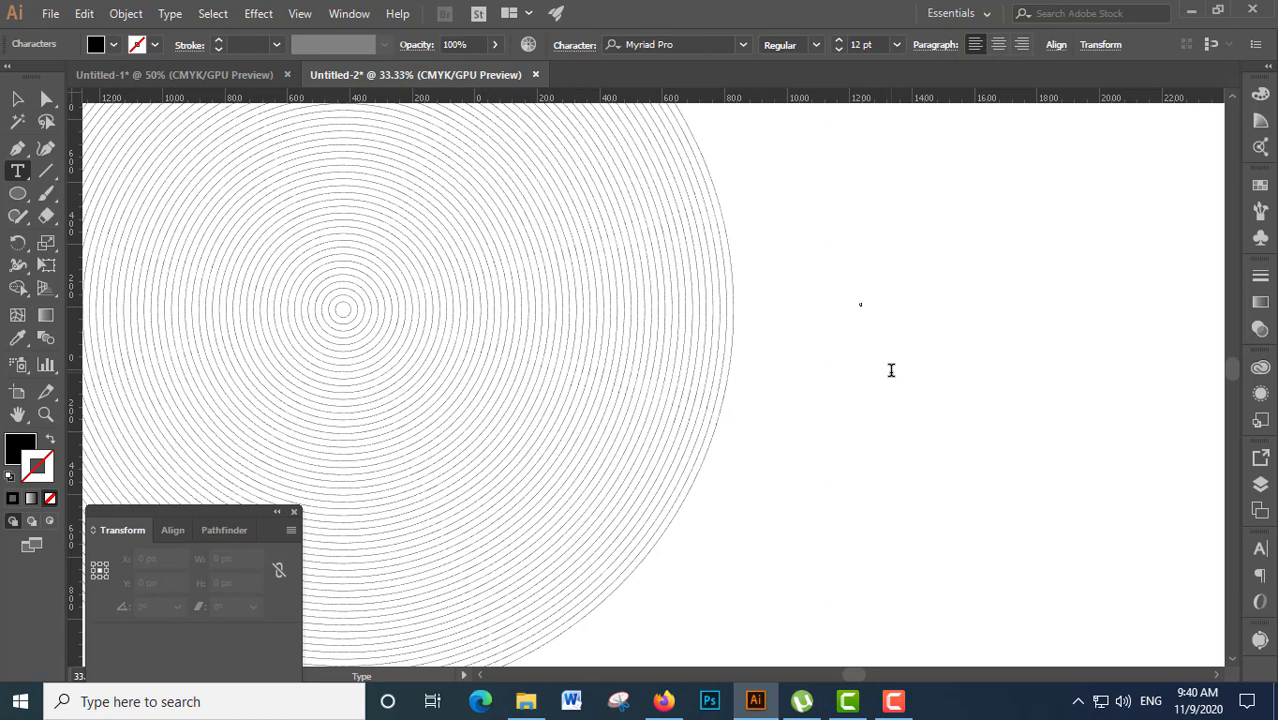
- Enlarge the ART text, make it Myriad Pro Bold, and move it onto the rings
key(Escape)
drag(871, 313, 1050, 428)
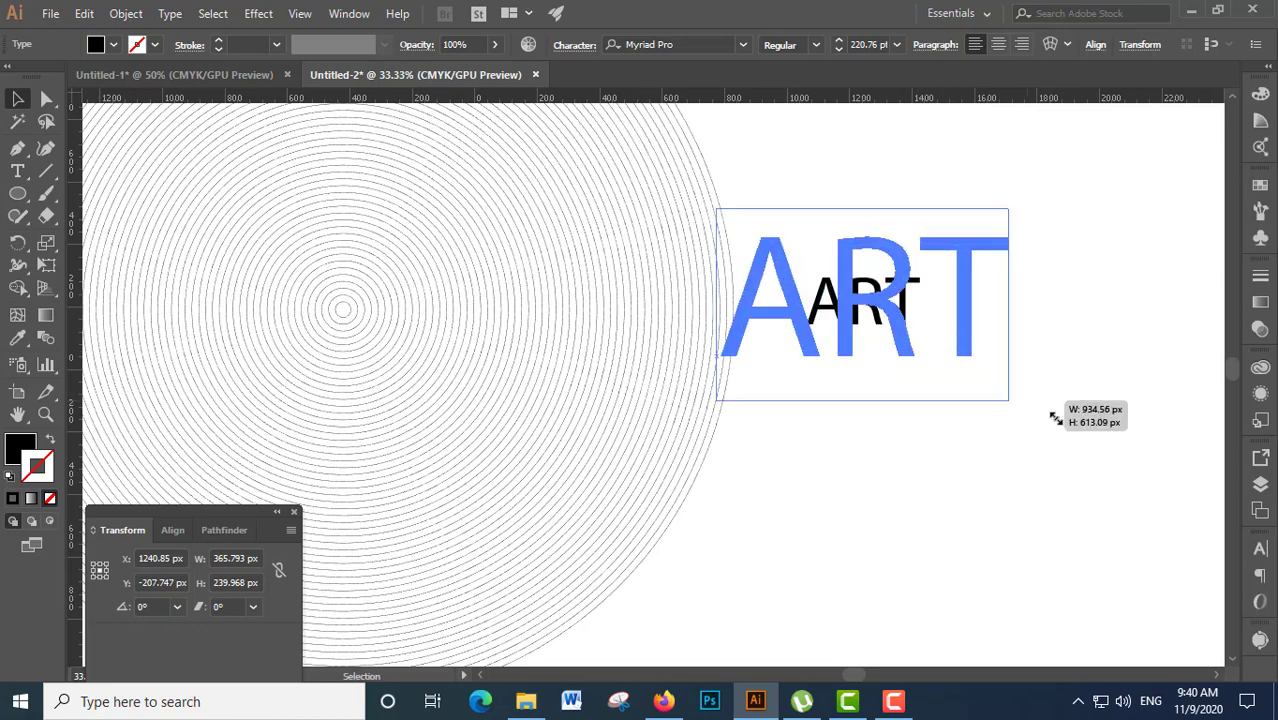
click(815, 44)
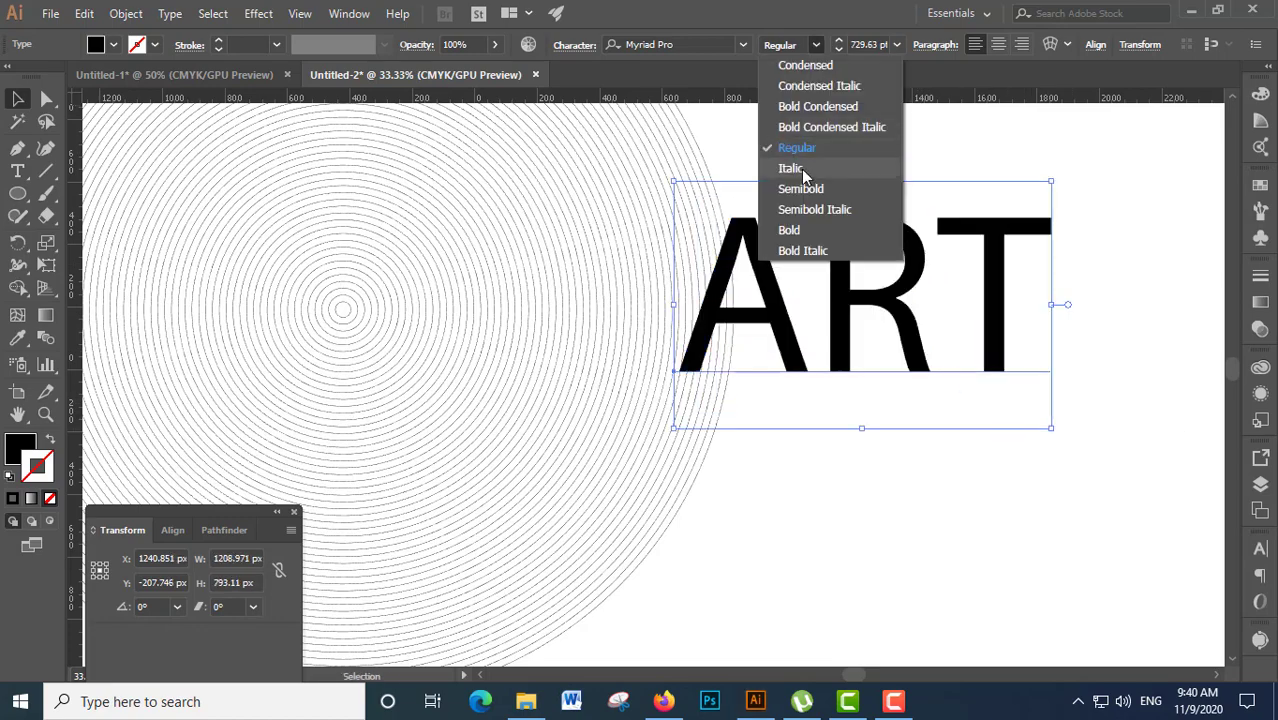
click(800, 231)
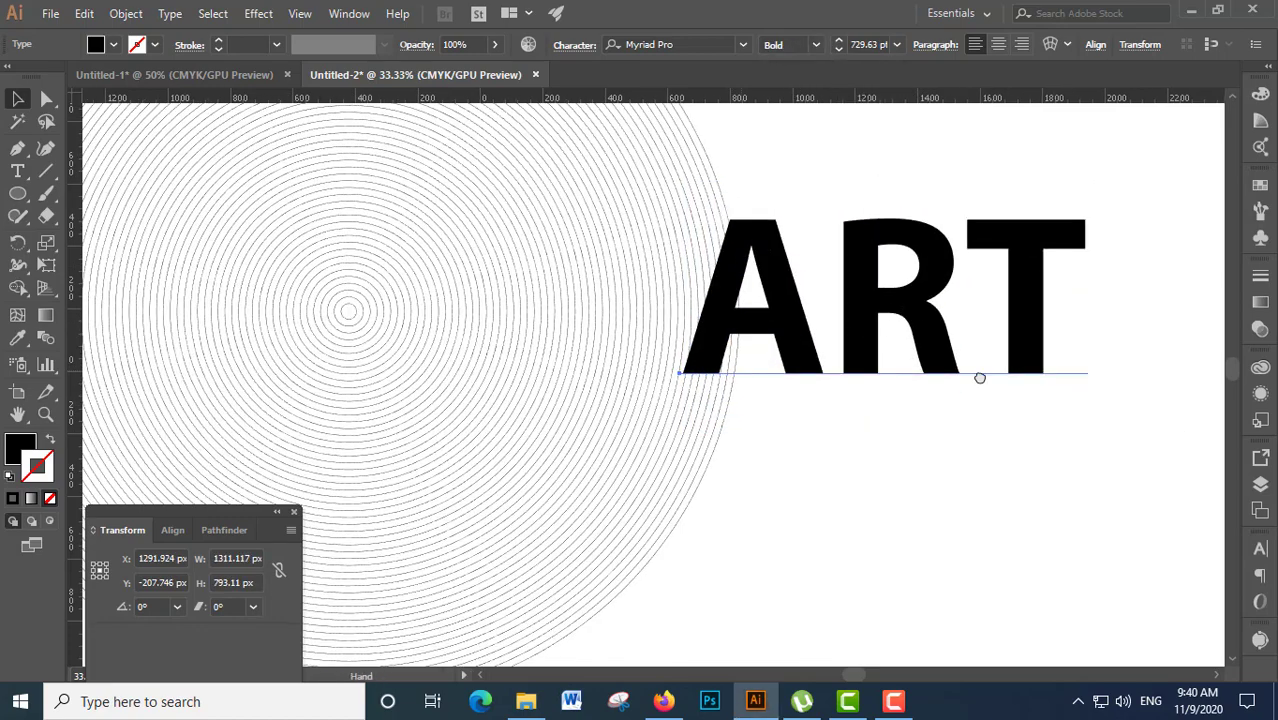
scroll(978, 373, left, 5)
drag(1038, 317, 633, 422)
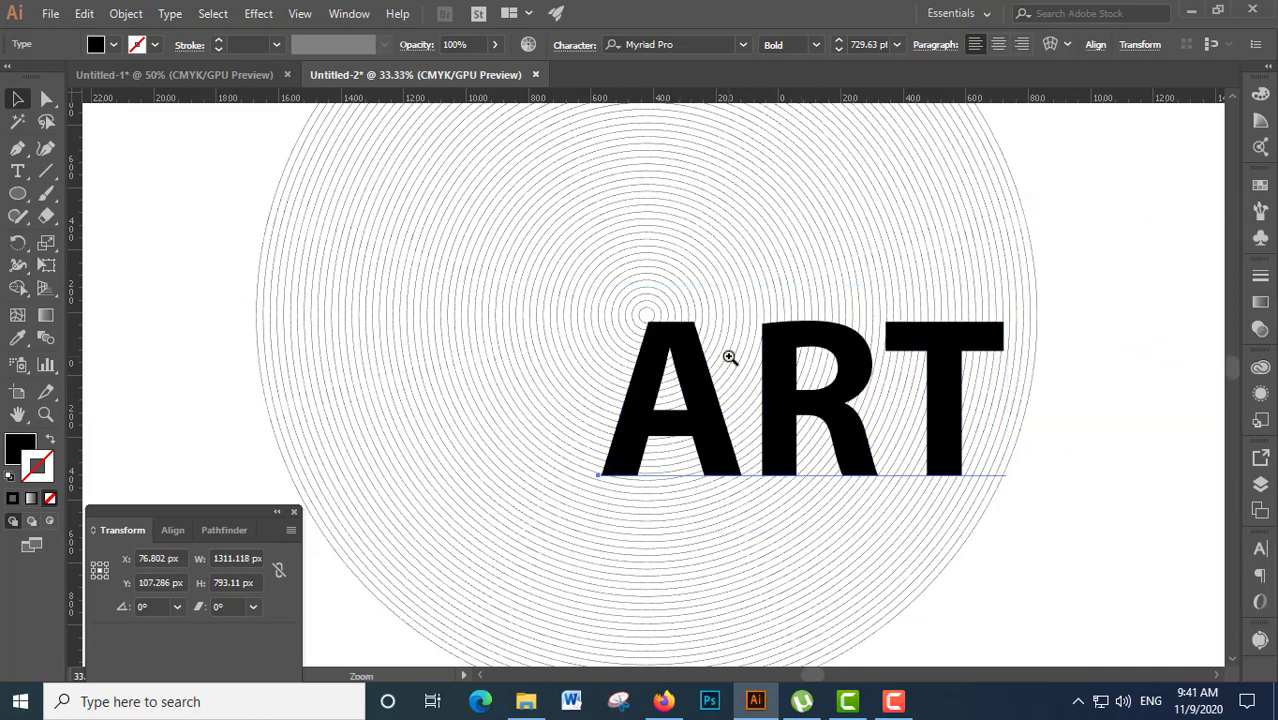
key(ctrl+shift+o)
key(ctrl+equal)
key(ctrl+equal)
key(ctrl+z)
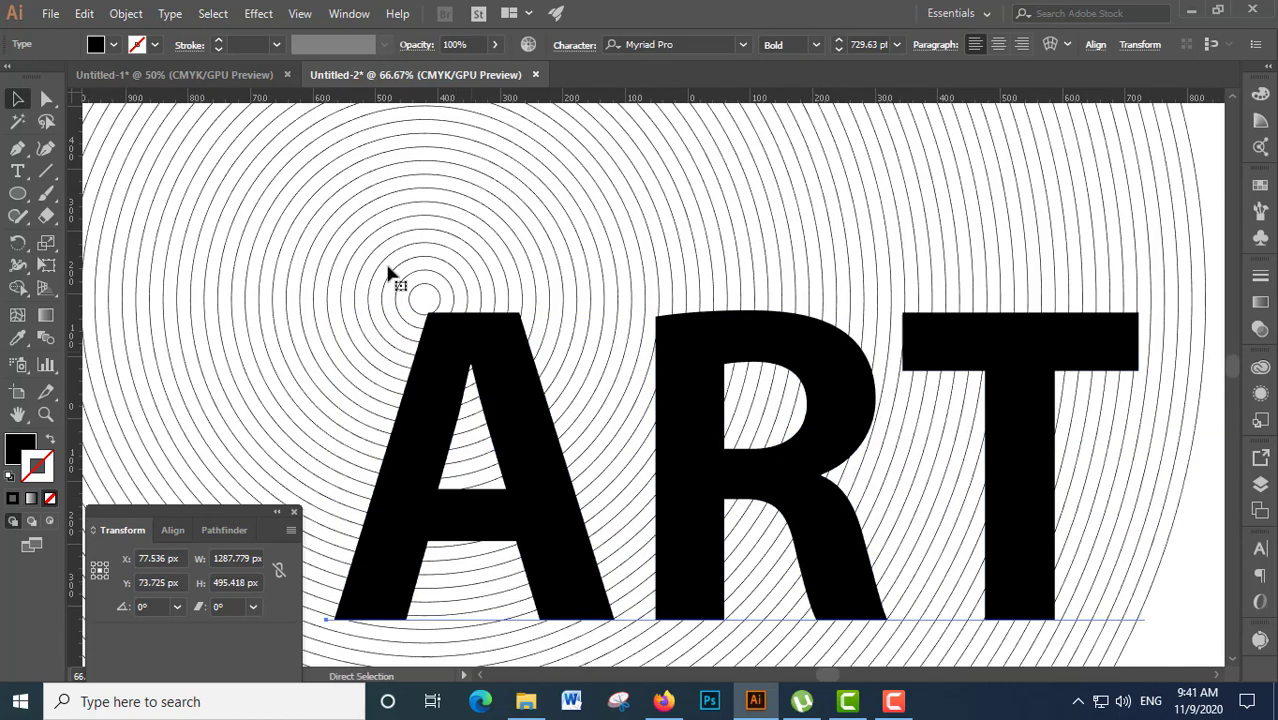
- Convert the ART text into outline shapes and reselect the lettering
key(ctrl+minus)
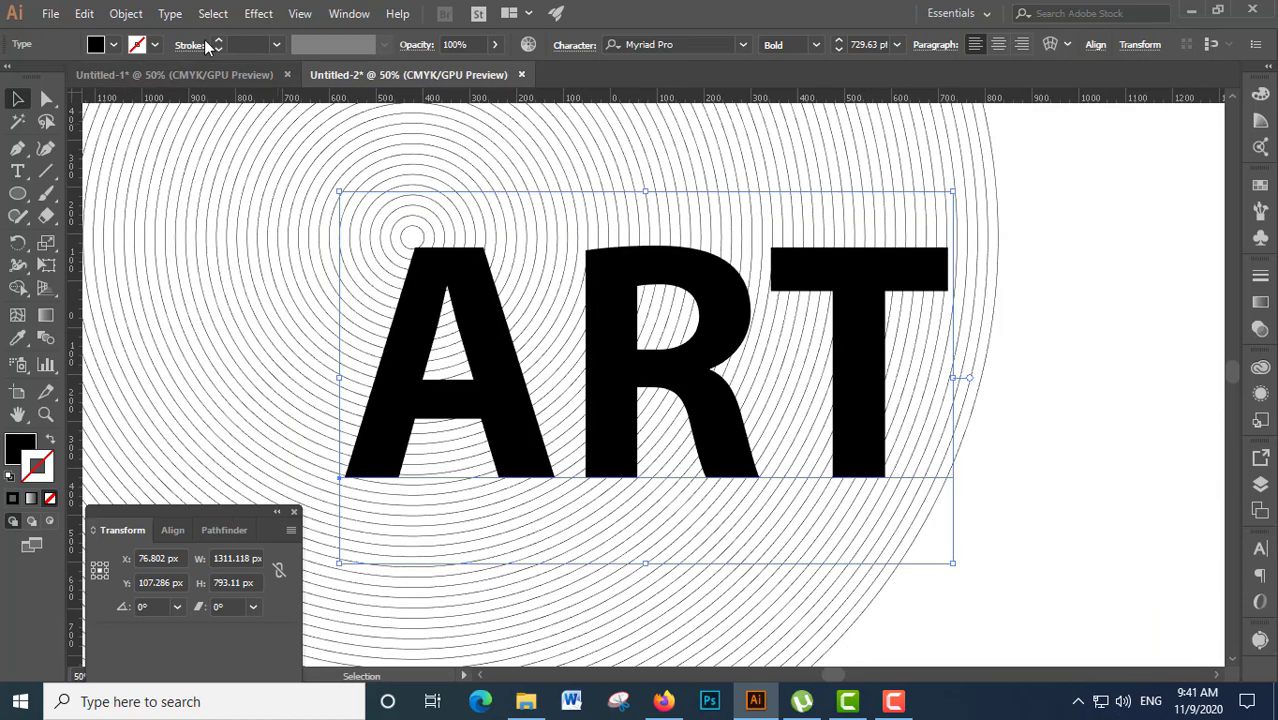
click(170, 13)
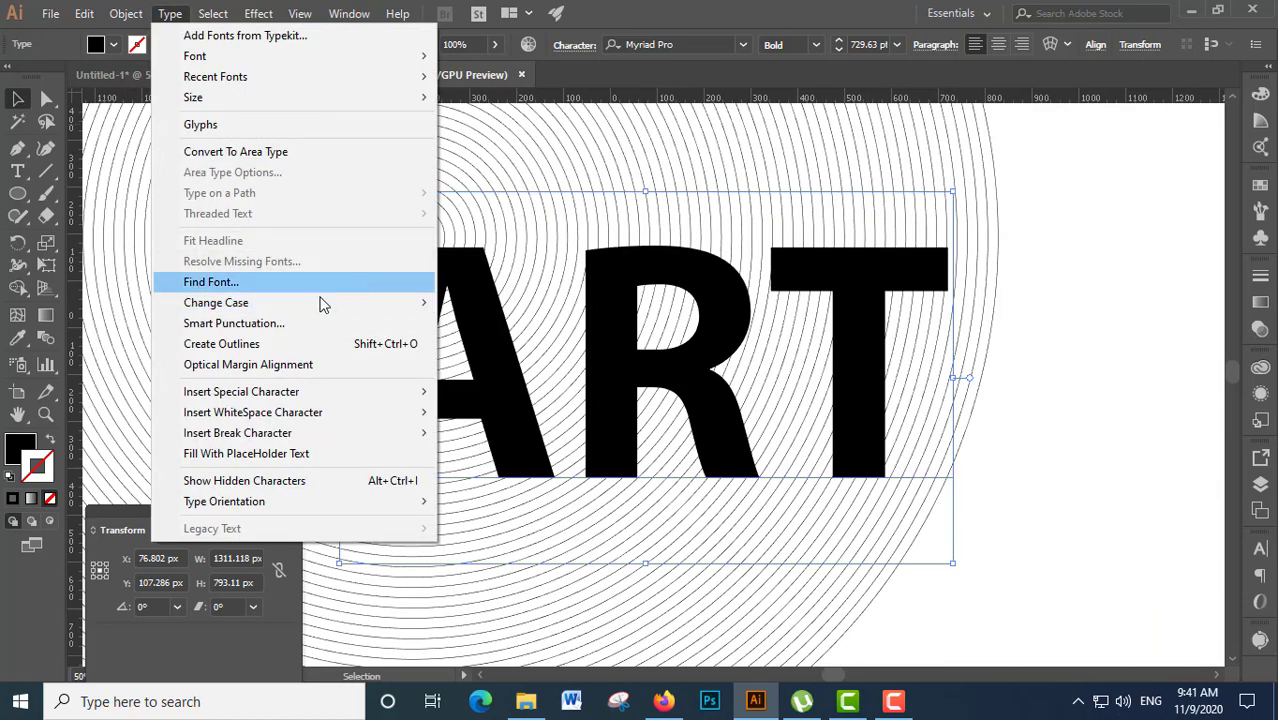
click(266, 343)
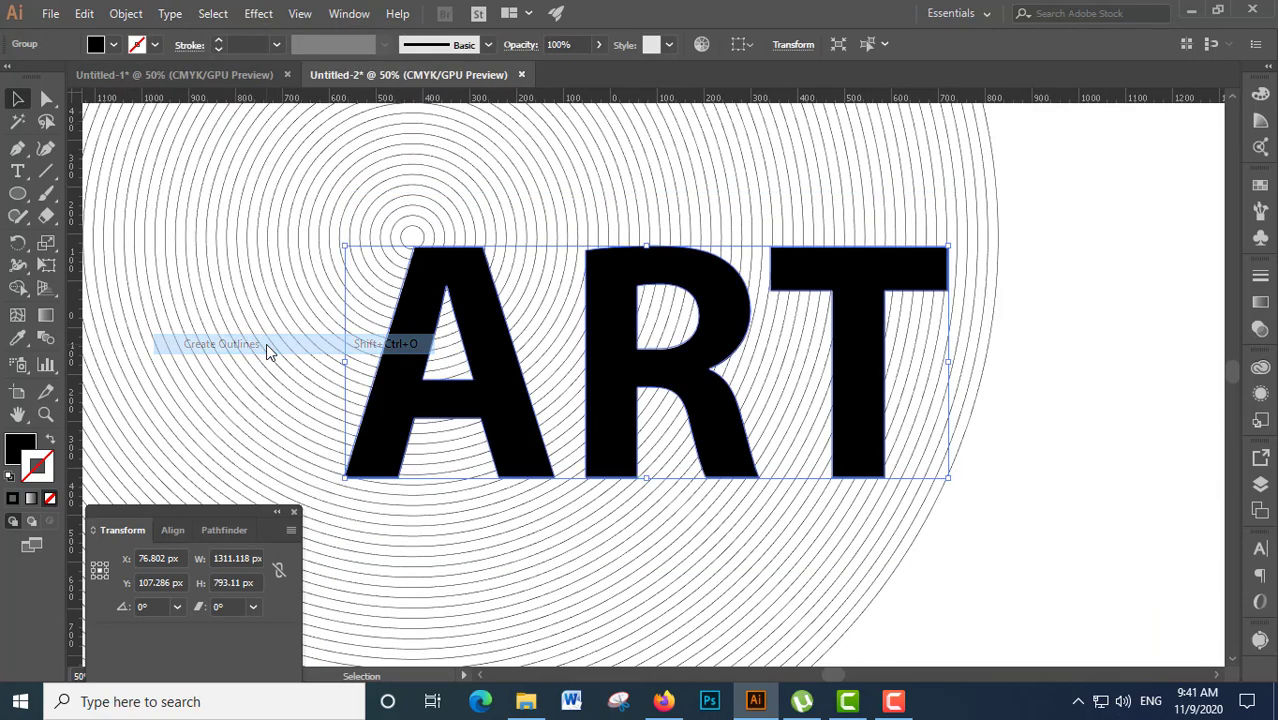
click(1105, 330)
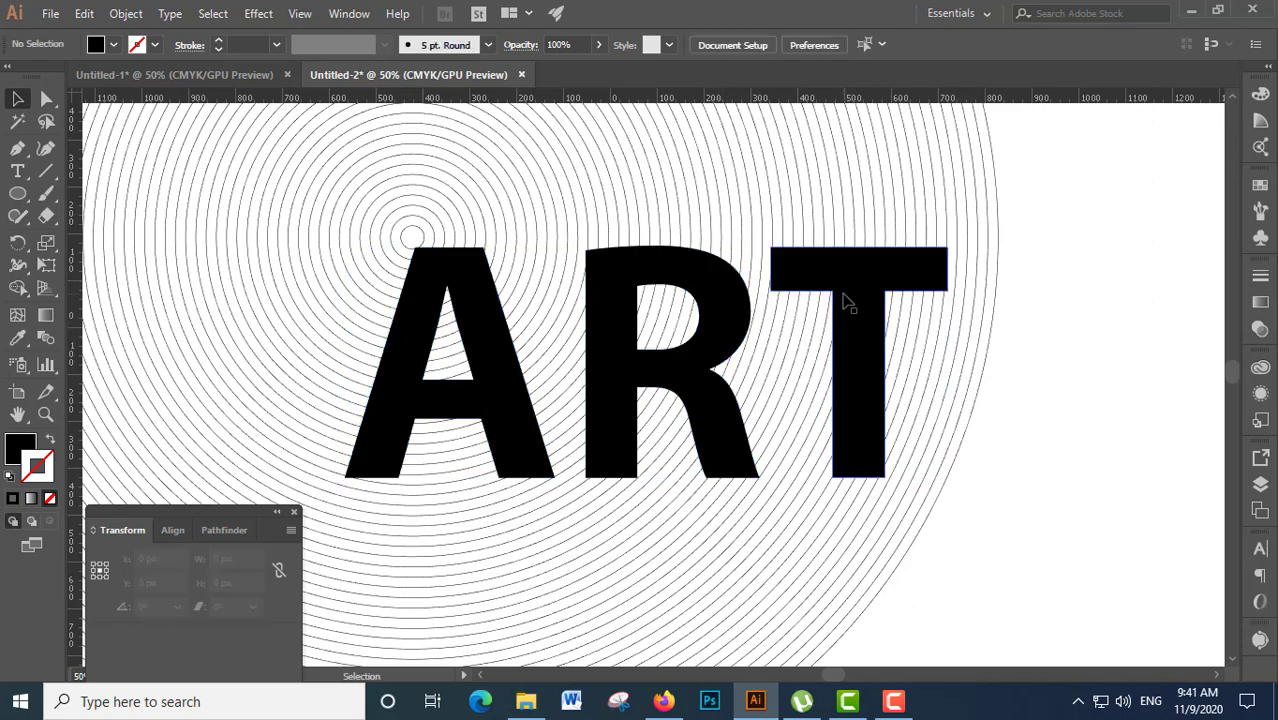
click(847, 340)
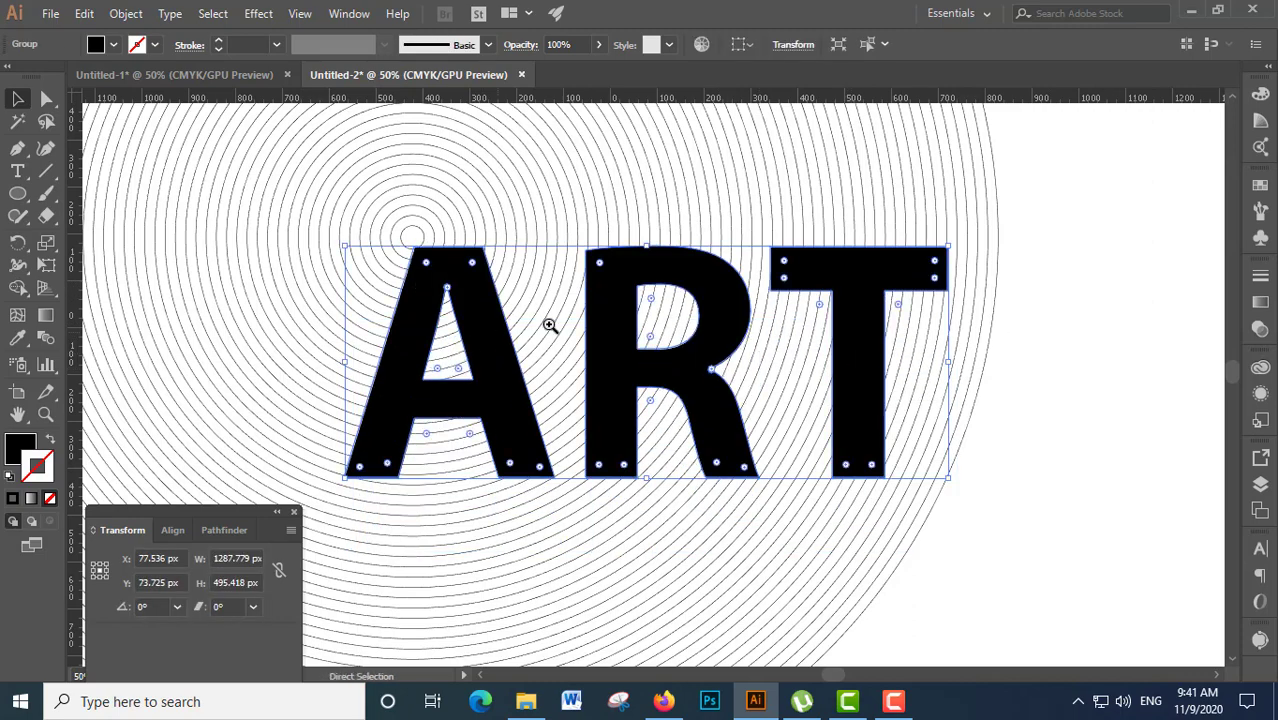
- Scale the ART lettering up from its corner to about 1382 × 532 px
ctrl+click(550, 323)
ctrl+click(578, 350)
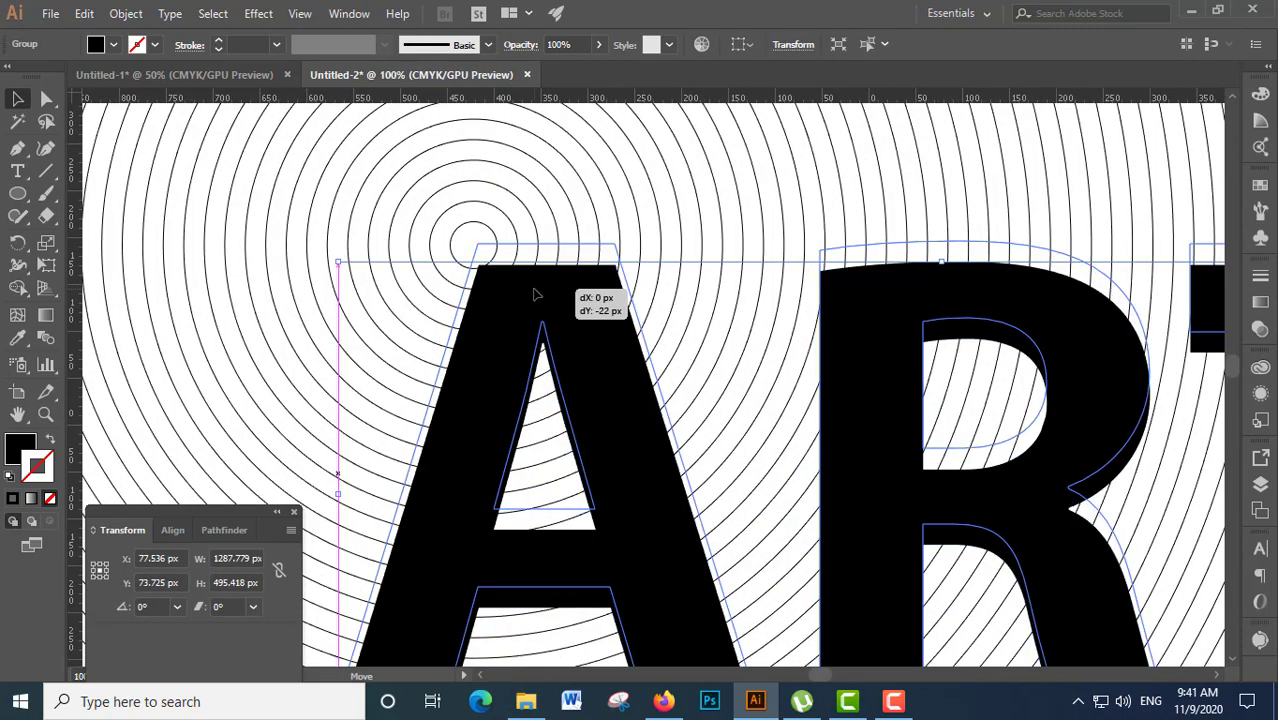
ctrl+alt+click(519, 363)
ctrl+alt+click(517, 363)
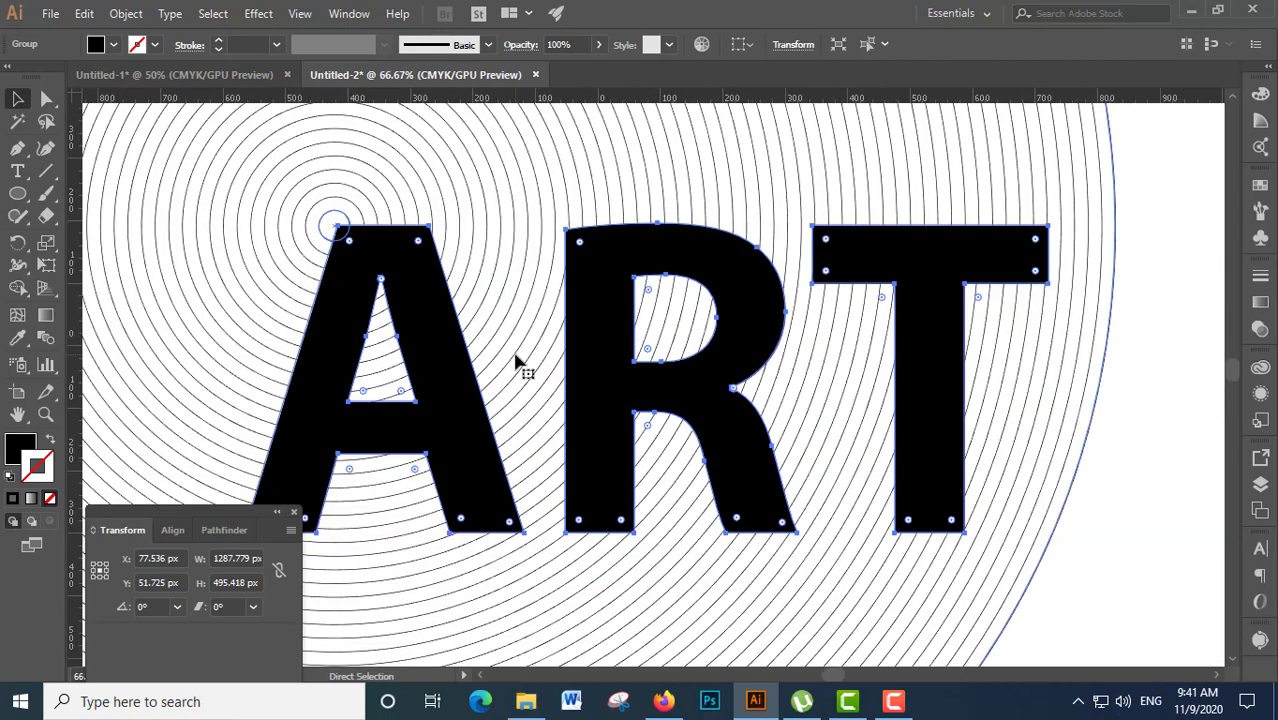
ctrl+alt+click(517, 365)
ctrl+click(751, 469)
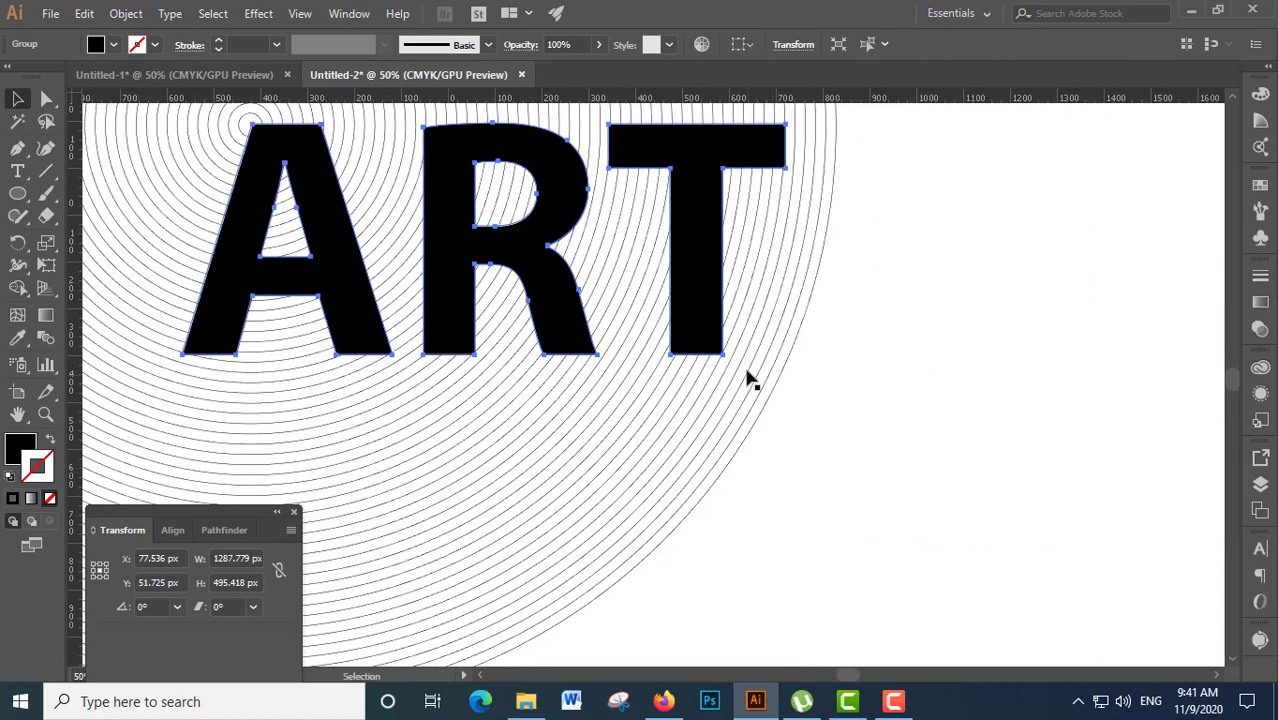
drag(787, 358, 830, 380)
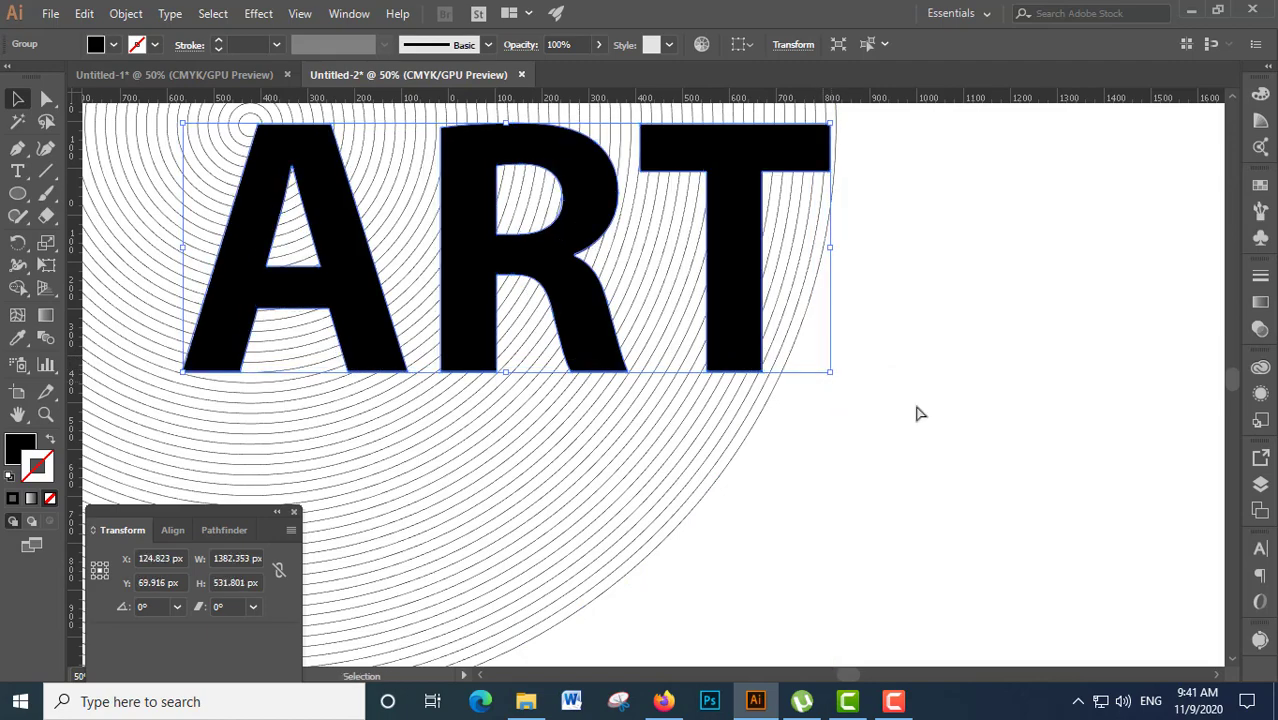
ctrl+alt+click(916, 411)
ctrl+alt+click(918, 412)
scroll(719, 400, left, 3)
- Select both the rings and the ART lettering and expand them into plain paths
shift+click(962, 342)
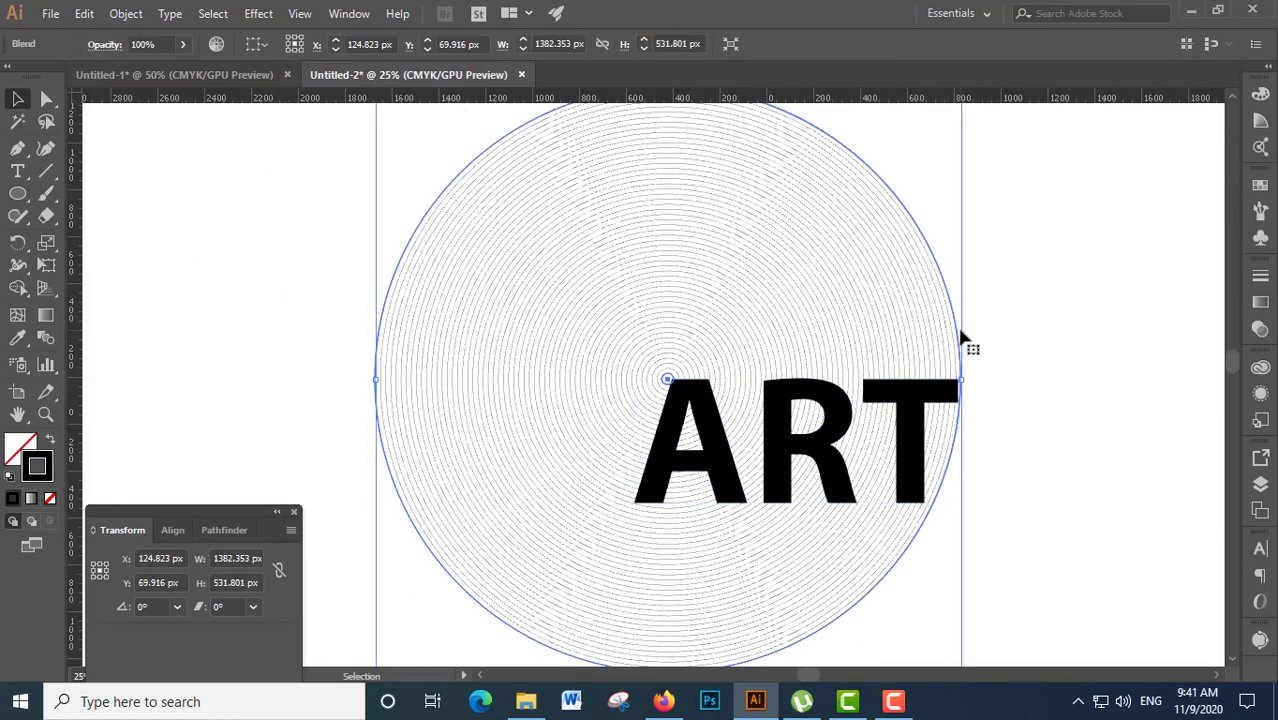
key(ctrl+minus)
key(ctrl+shift+F9)
click(985, 410)
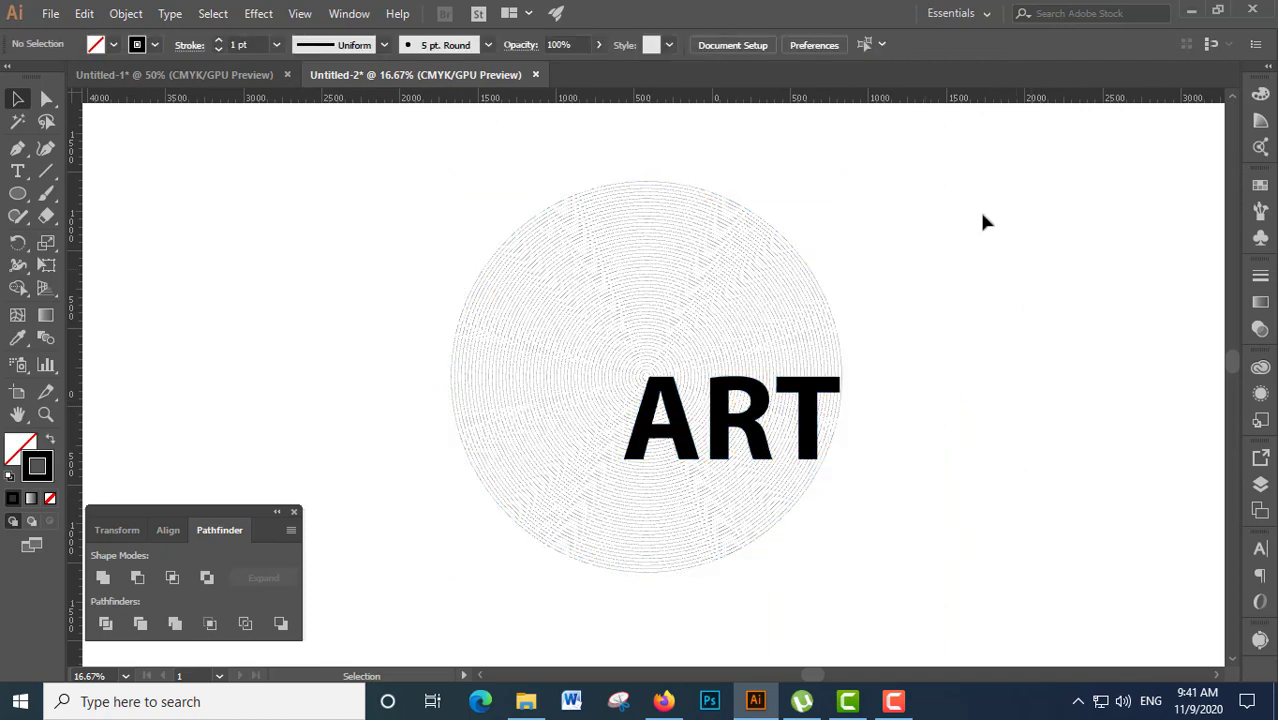
drag(850, 190, 530, 525)
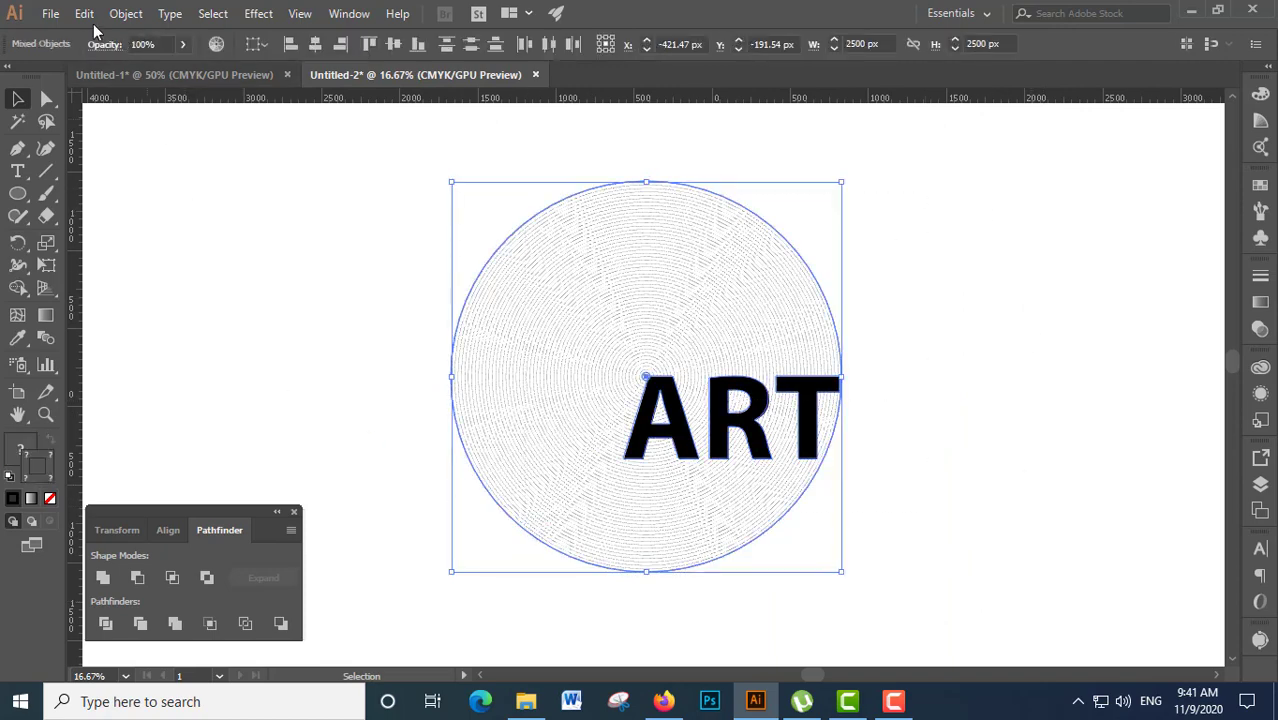
click(126, 14)
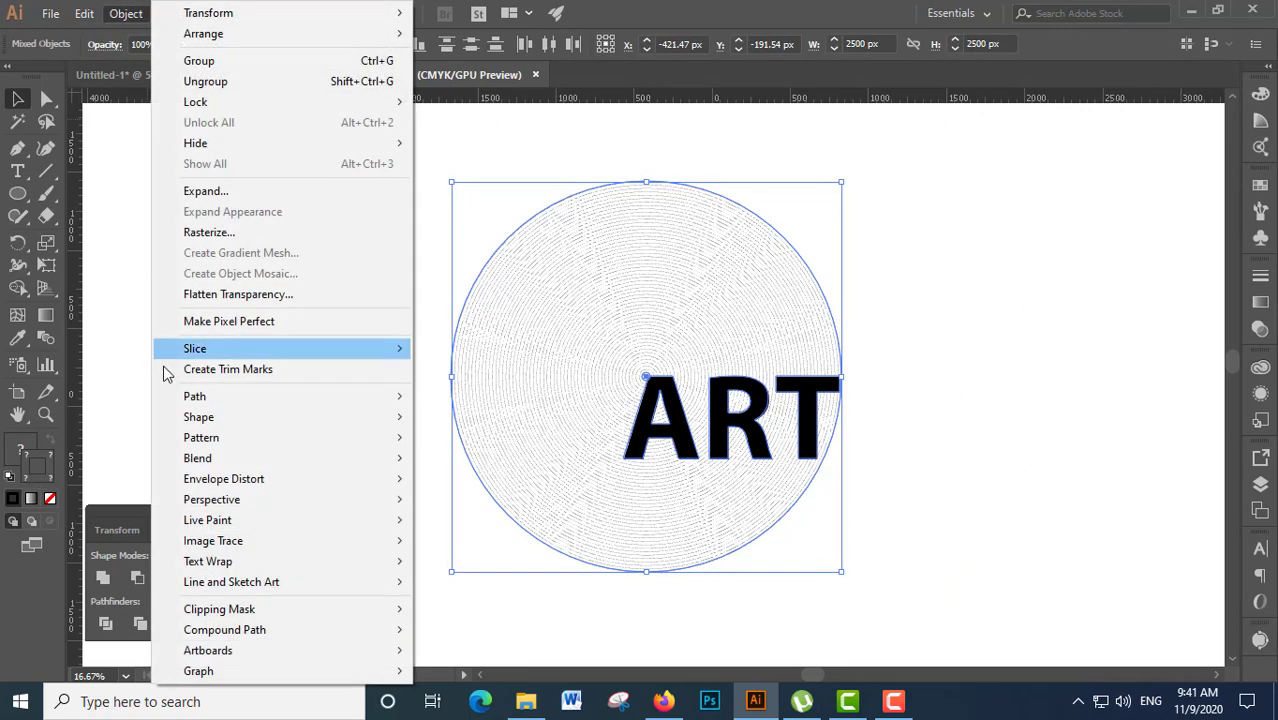
click(205, 193)
click(590, 453)
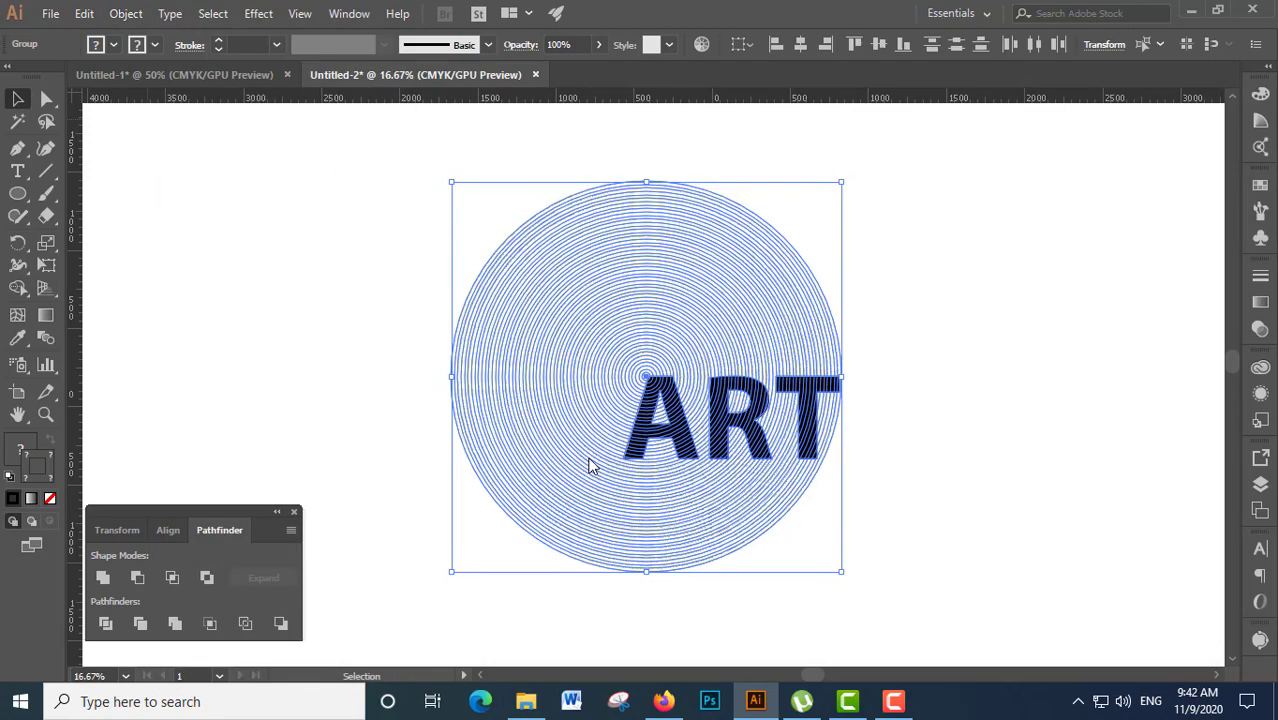
- Apply Pathfinder Outline to the expanded group, splitting it along overlaps
click(895, 427)
key(z)
click(698, 433)
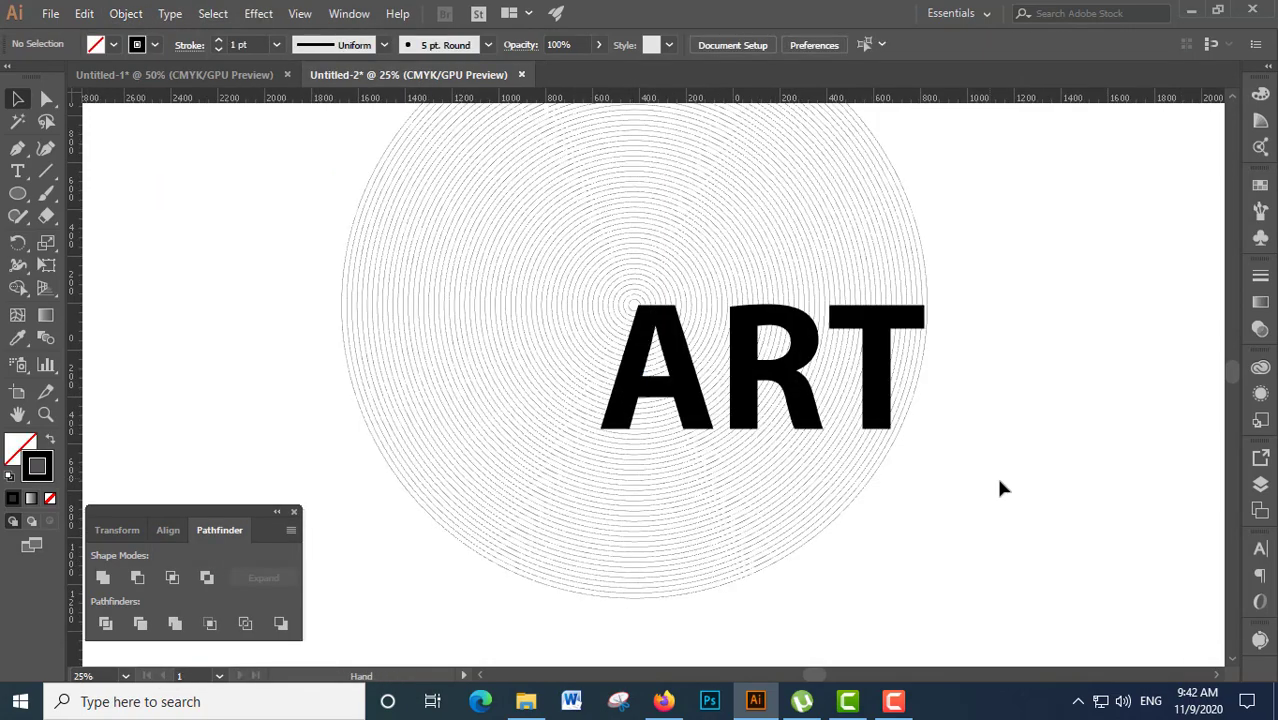
click(593, 288)
drag(565, 300, 593, 365)
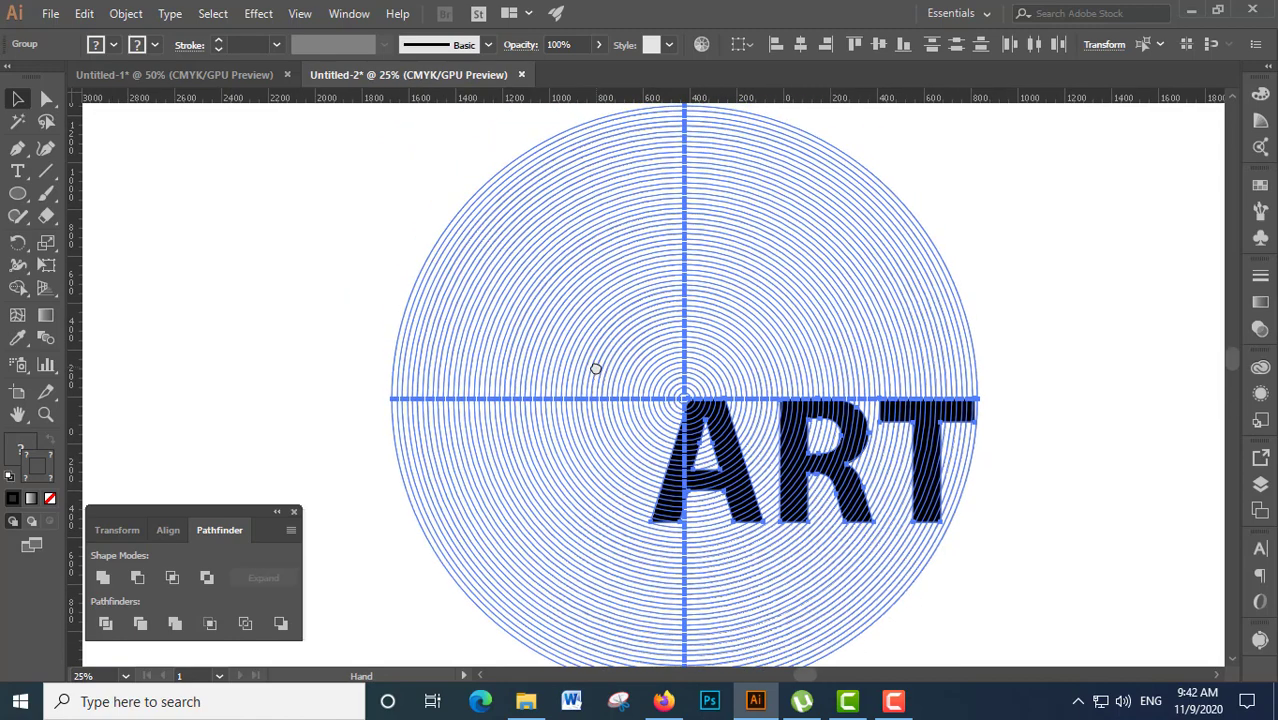
key(ctrl+minus)
key(v)
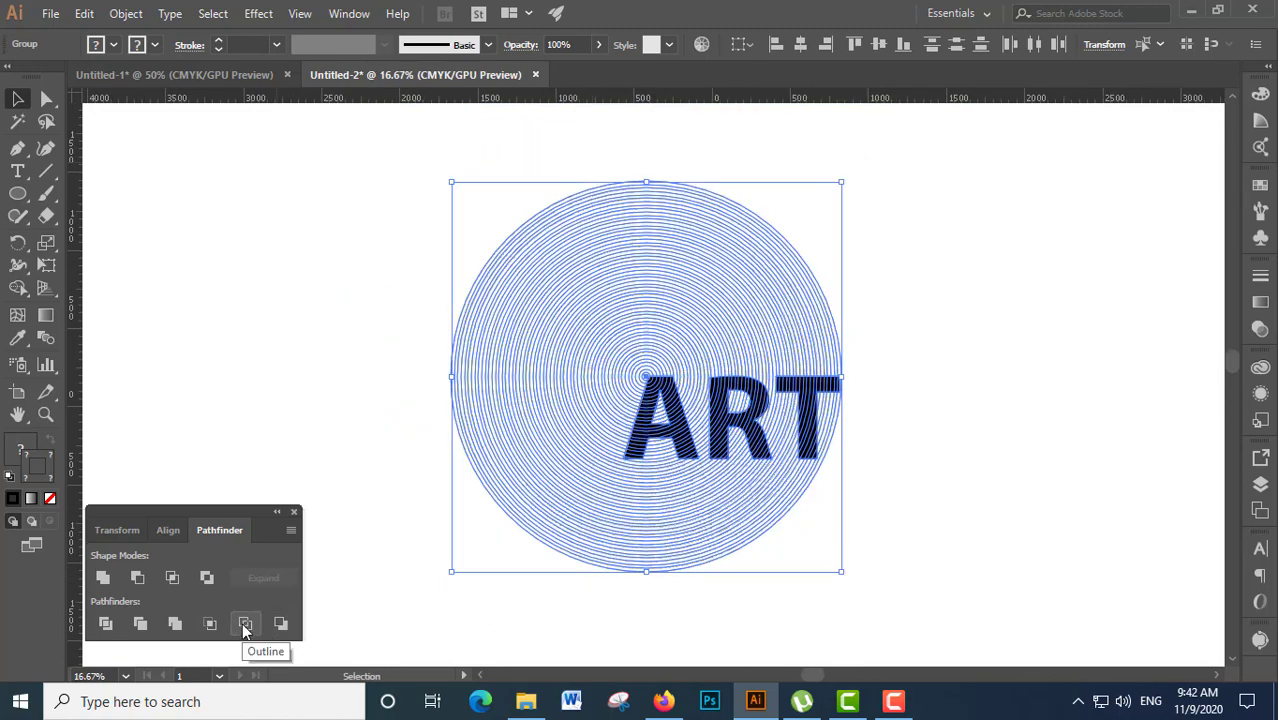
click(244, 624)
- Ungroup the letter artwork into separate arc paths
click(880, 480)
key(ctrl+plus)
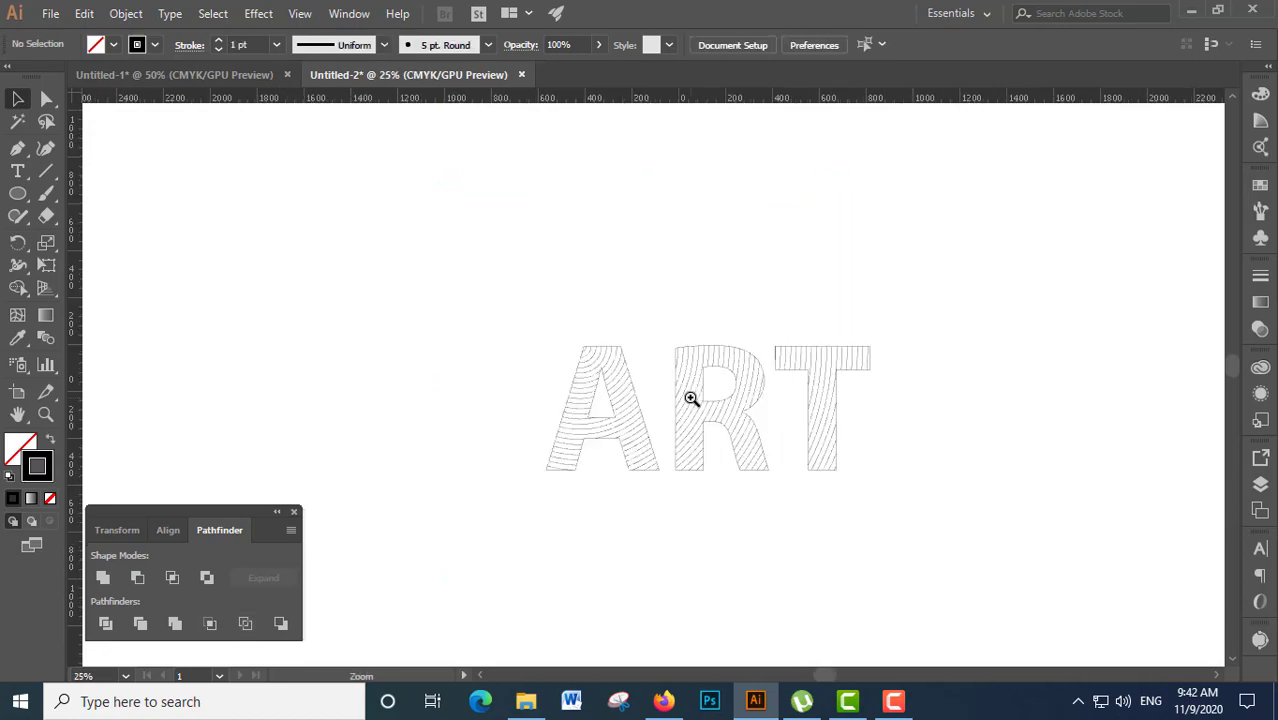
key(ctrl+plus)
key(ctrl+plus)
key(ctrl+plus)
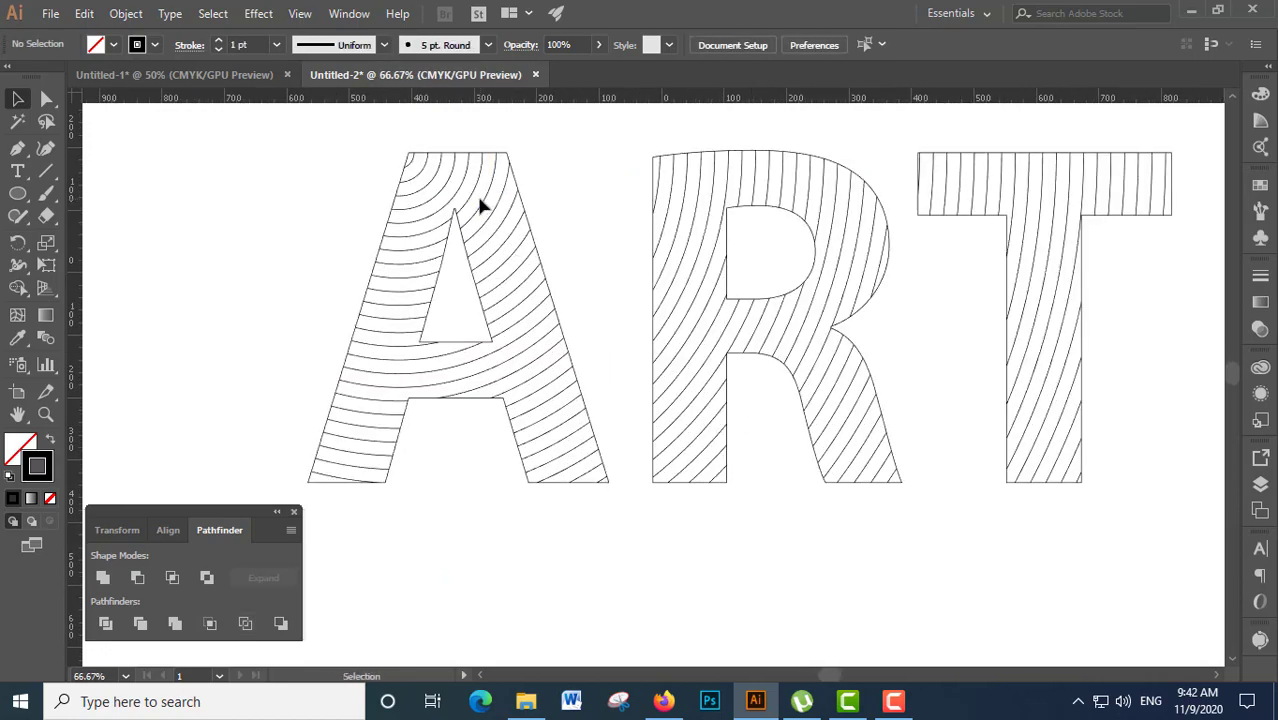
click(481, 202)
right_click(481, 202)
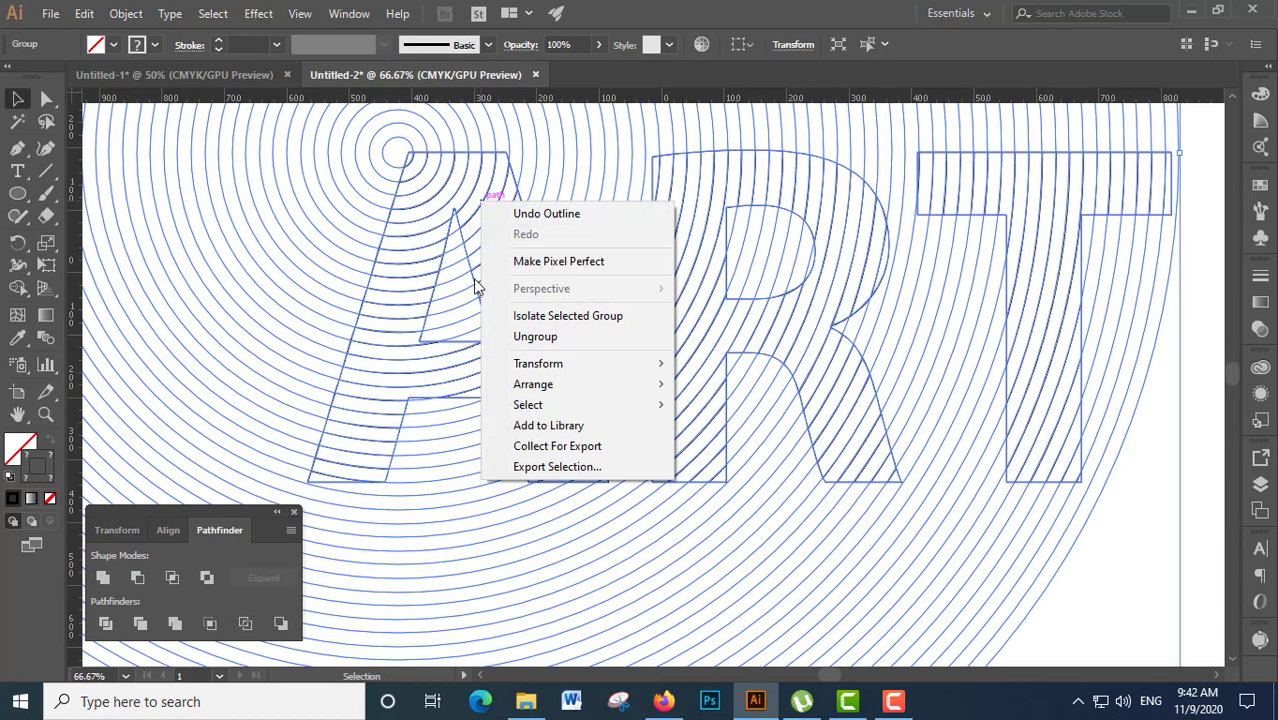
click(525, 338)
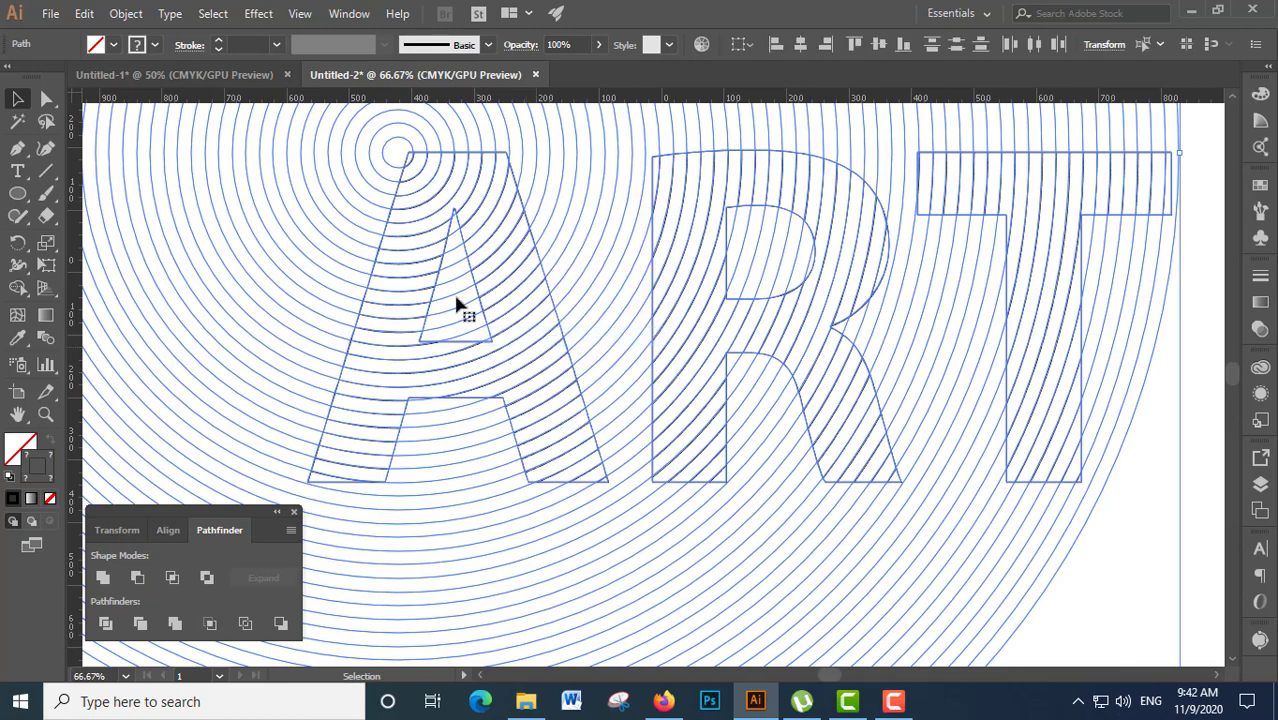
- Select the arcs in the A's top-left corner, inner area and right leg
click(448, 222)
ctrl+click(524, 268)
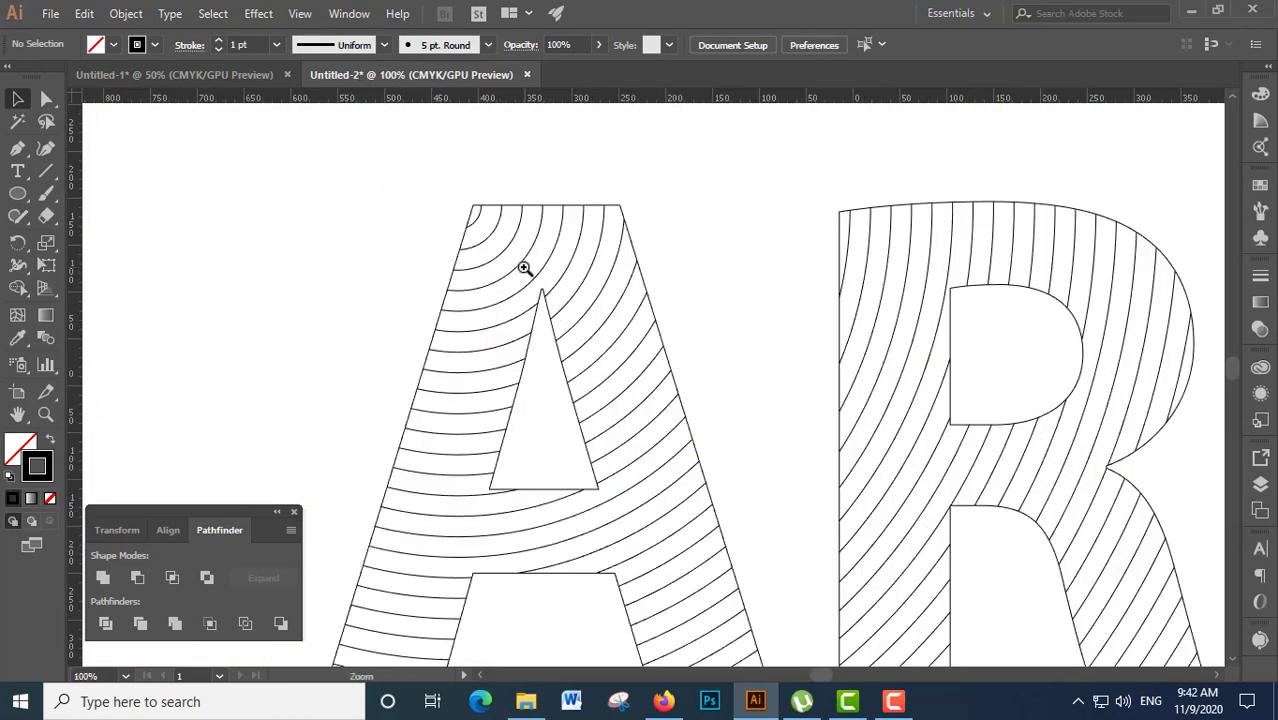
click(478, 227)
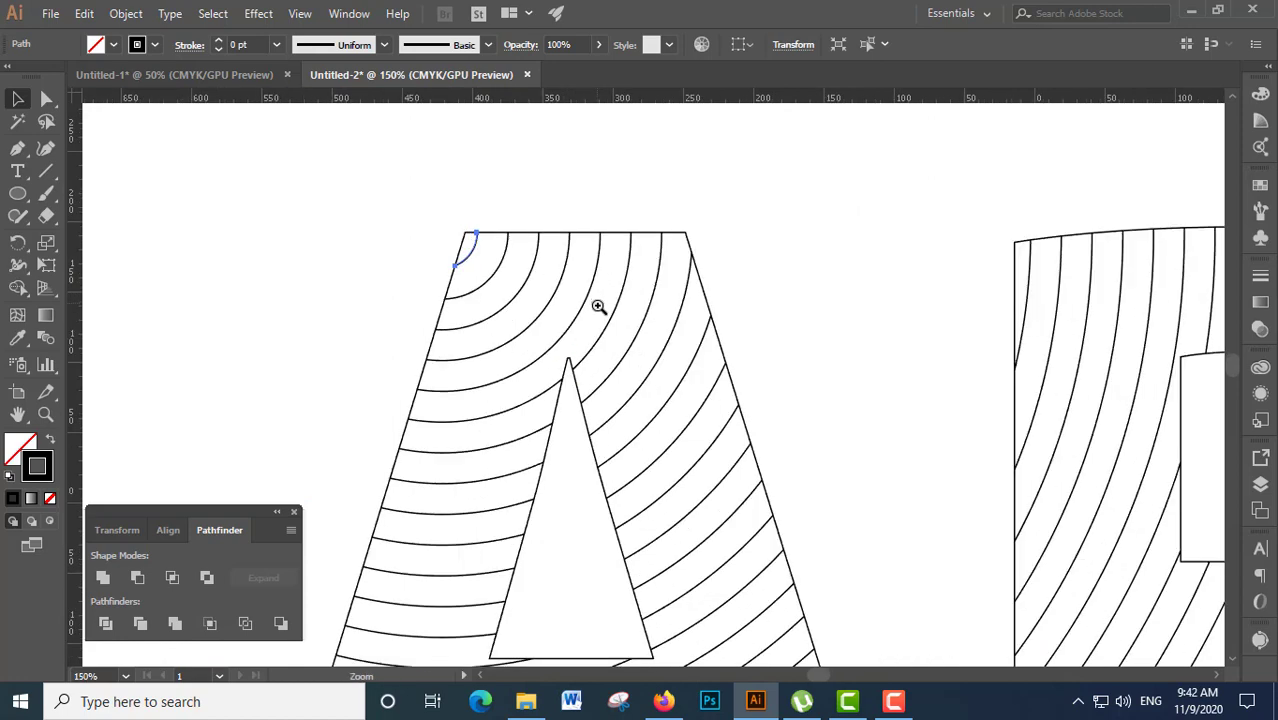
scroll(553, 335, up, 2)
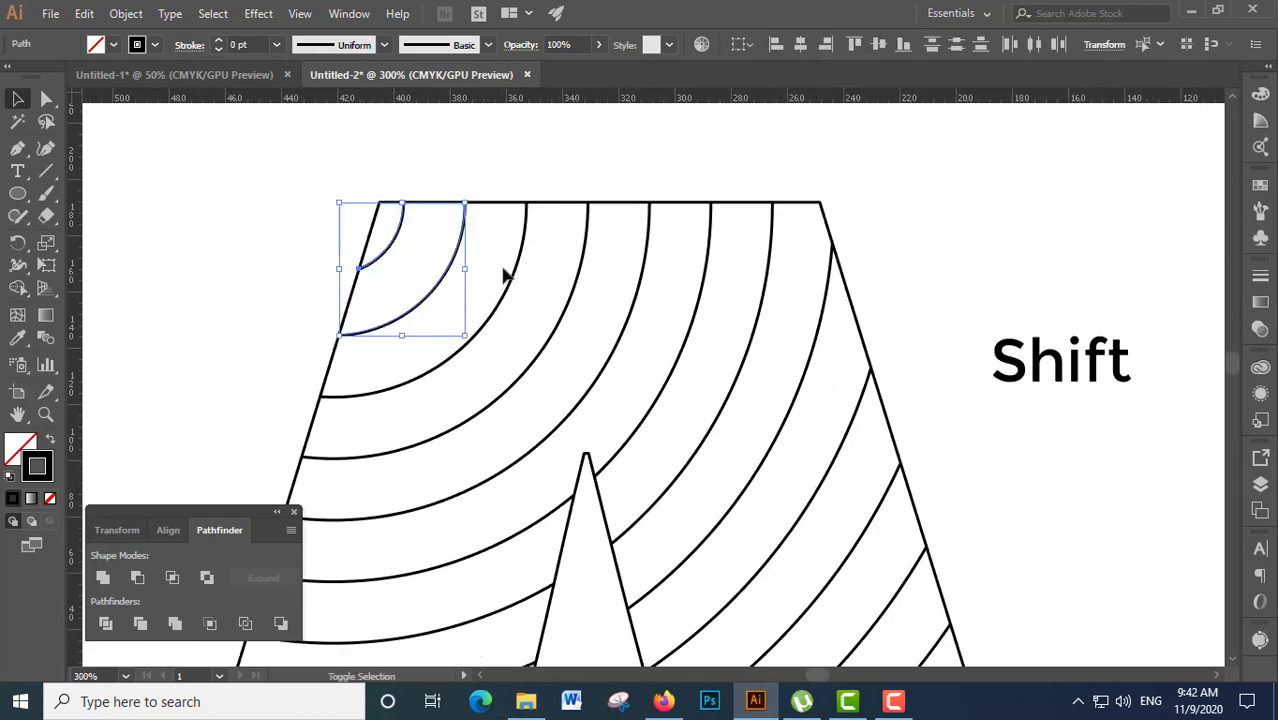
drag(432, 259, 722, 360)
drag(732, 415, 732, 188)
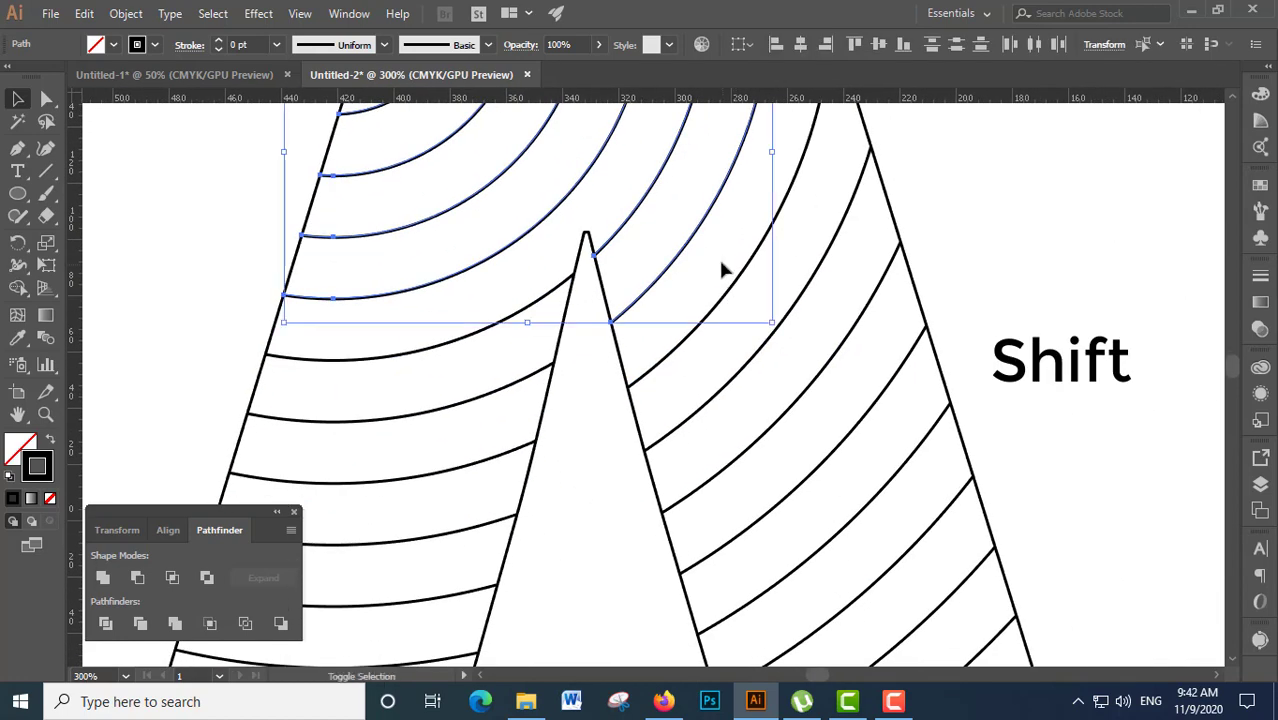
mouse_move(722, 265)
mouse_down()
mouse_move(855, 527)
mouse_move(790, 240)
mouse_move(884, 519)
mouse_up()
drag(553, 203, 397, 165)
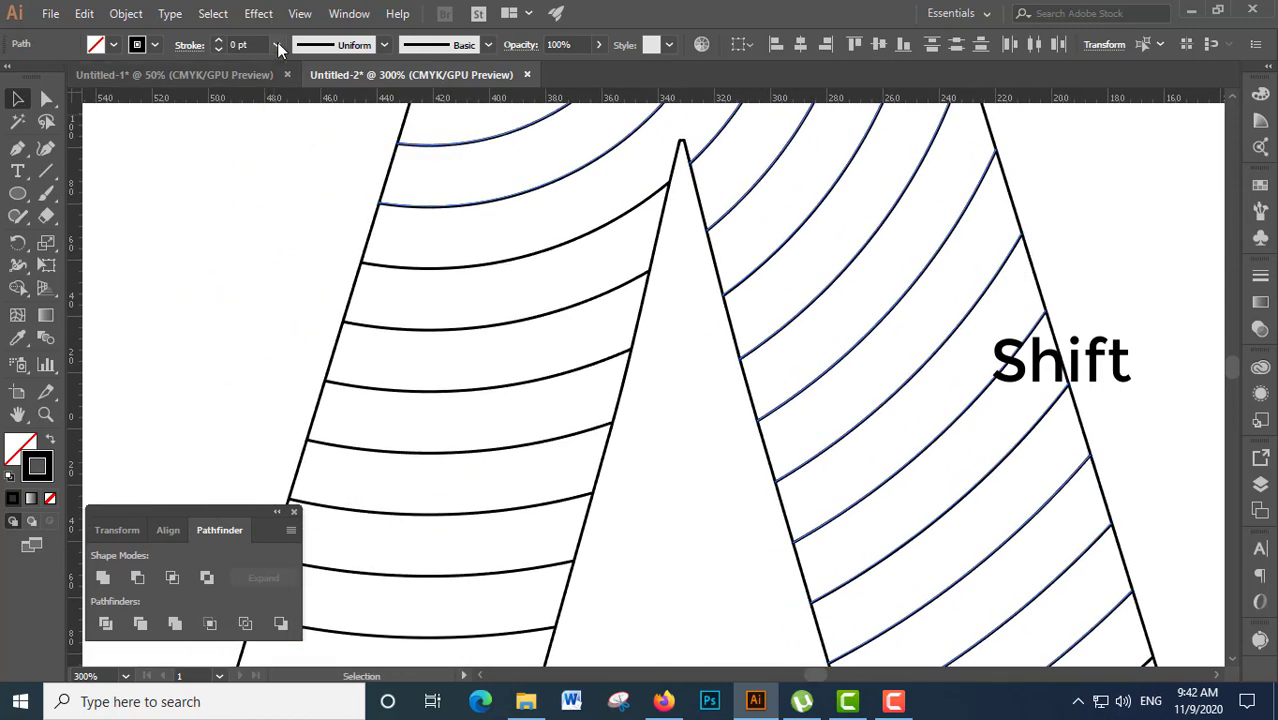
- Set the selected arcs' stroke to CMYK orange C0 M65 Y100 K0
click(1260, 93)
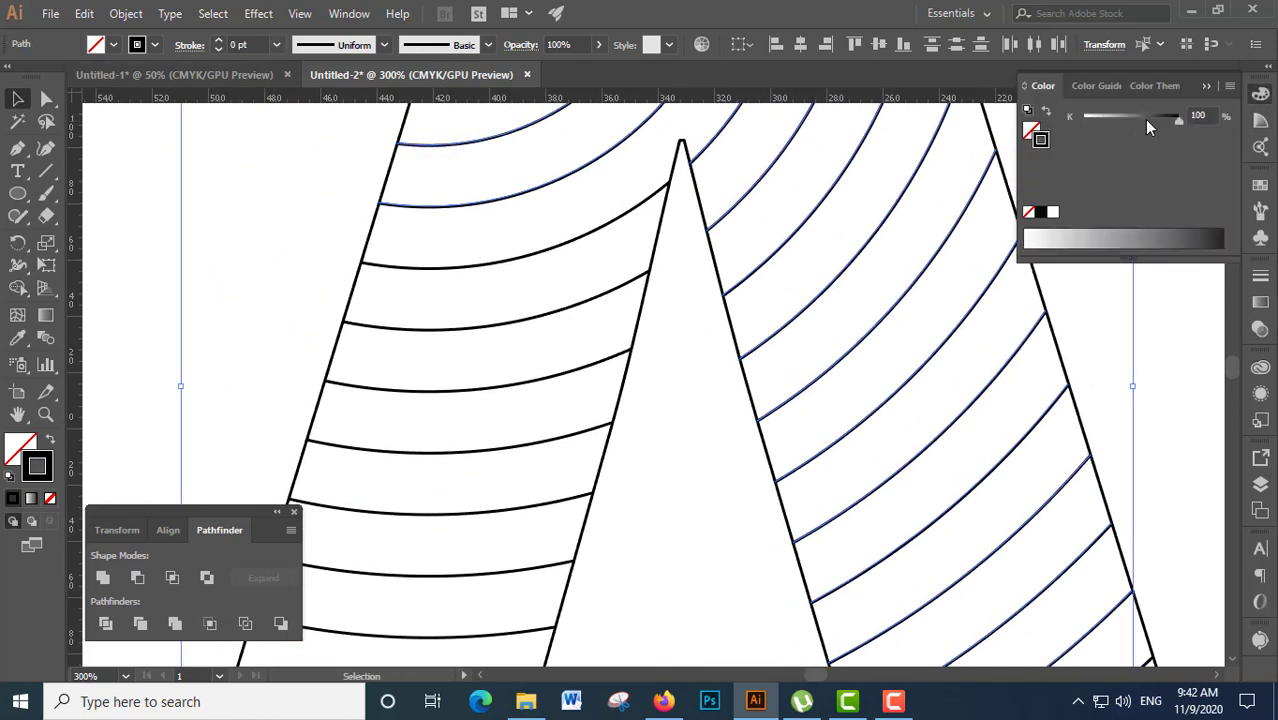
click(1230, 88)
click(1095, 177)
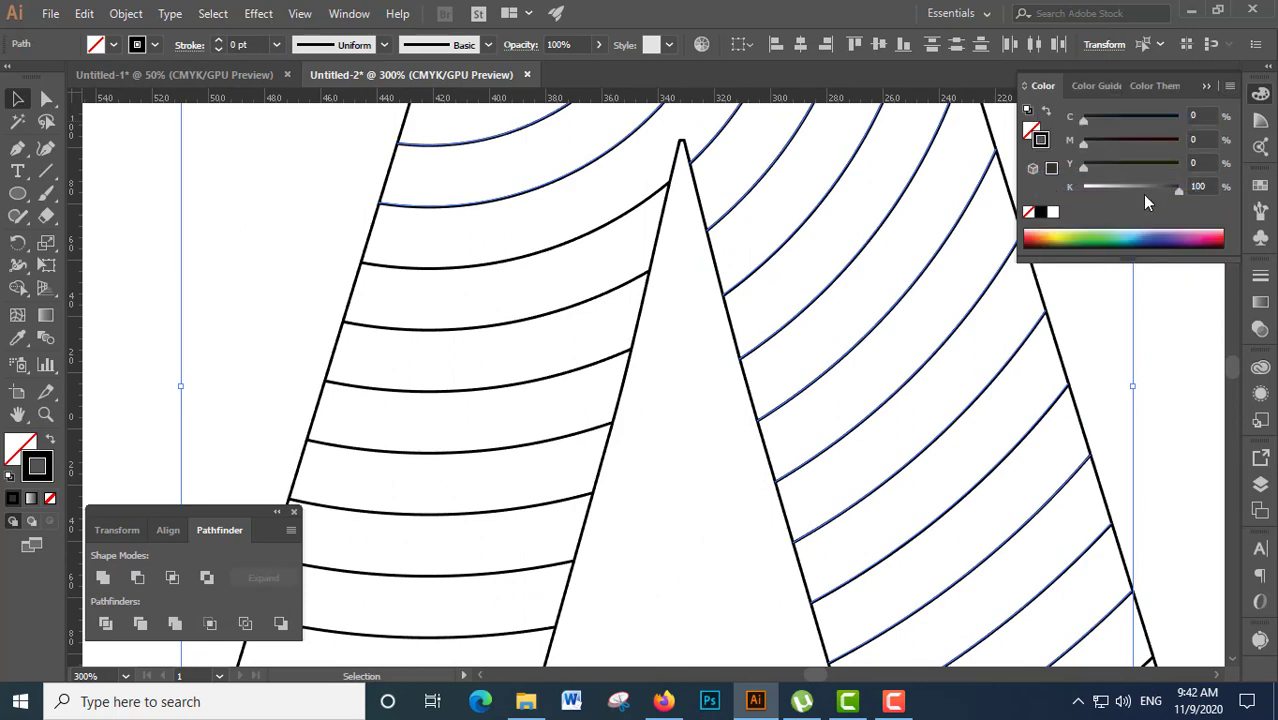
mouse_move(1178, 188)
mouse_down()
mouse_move(1084, 188)
mouse_move(1178, 163)
mouse_up()
click(1145, 145)
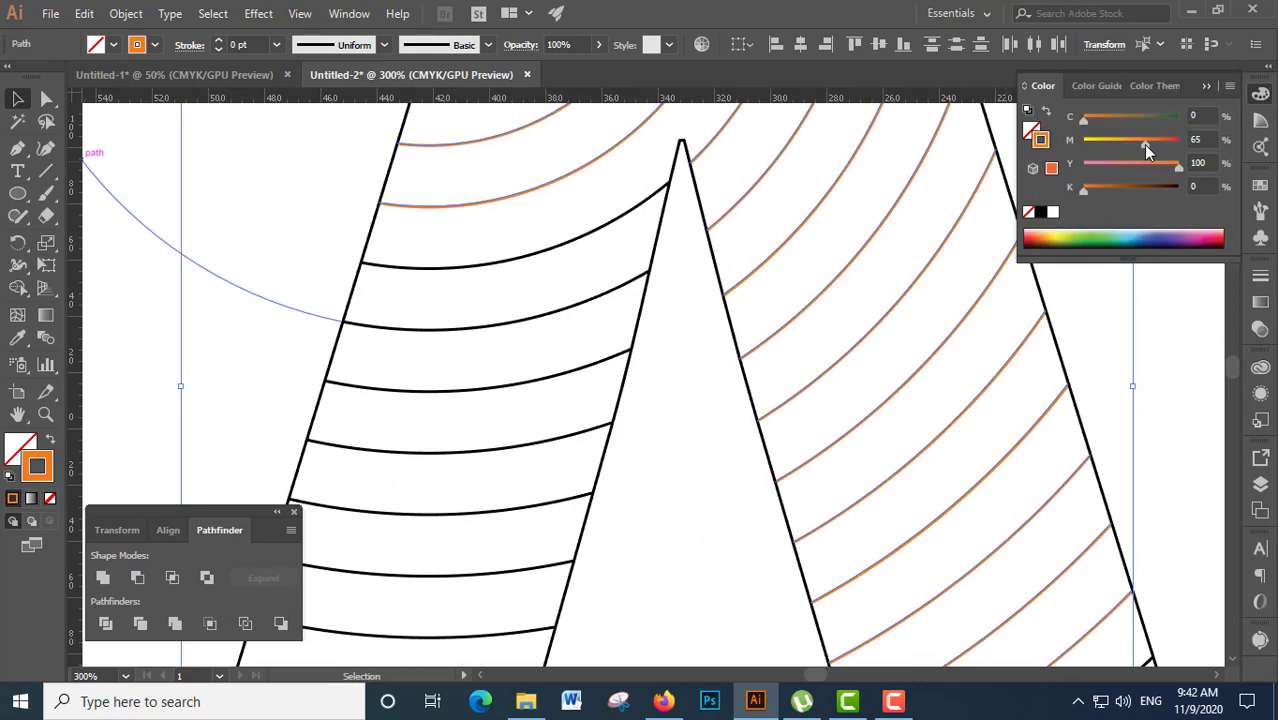
- Raise the orange arcs' stroke weight to 10 pt
click(248, 44)
key(Up)
key(Up)
key(Up)
key(Up)
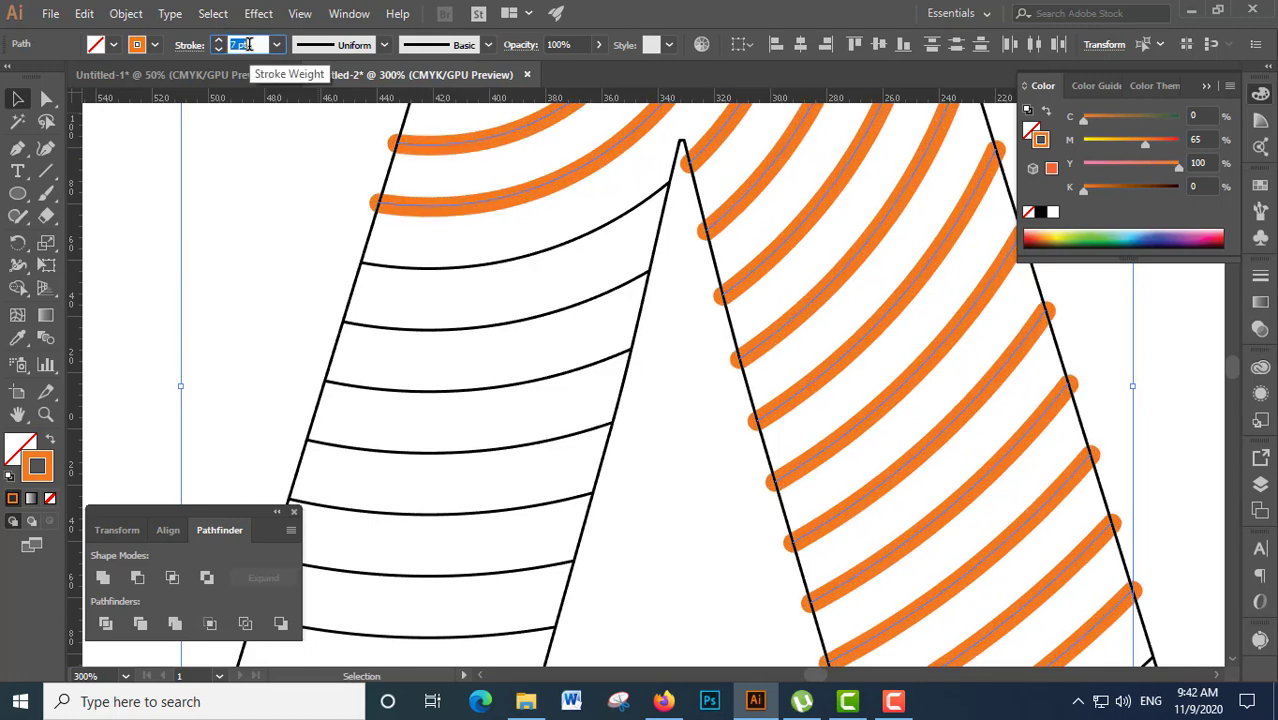
key(Up)
key(Up)
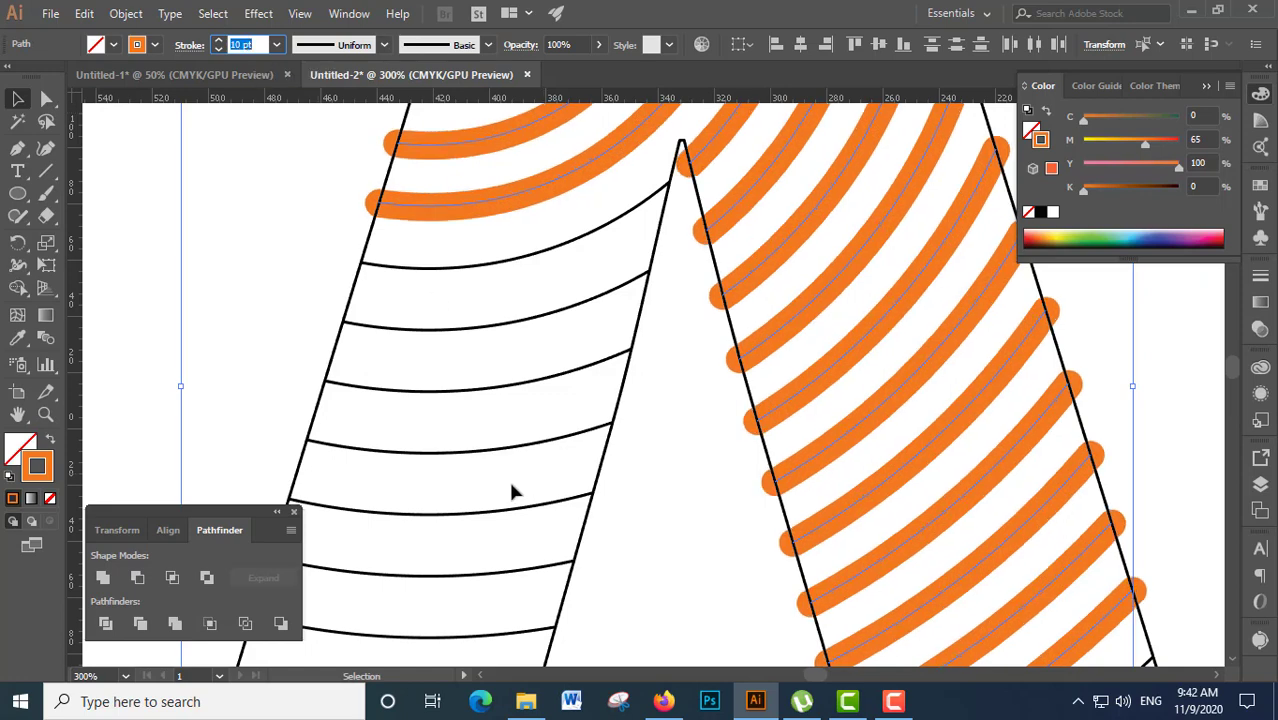
click(655, 395)
key(ctrl+1)
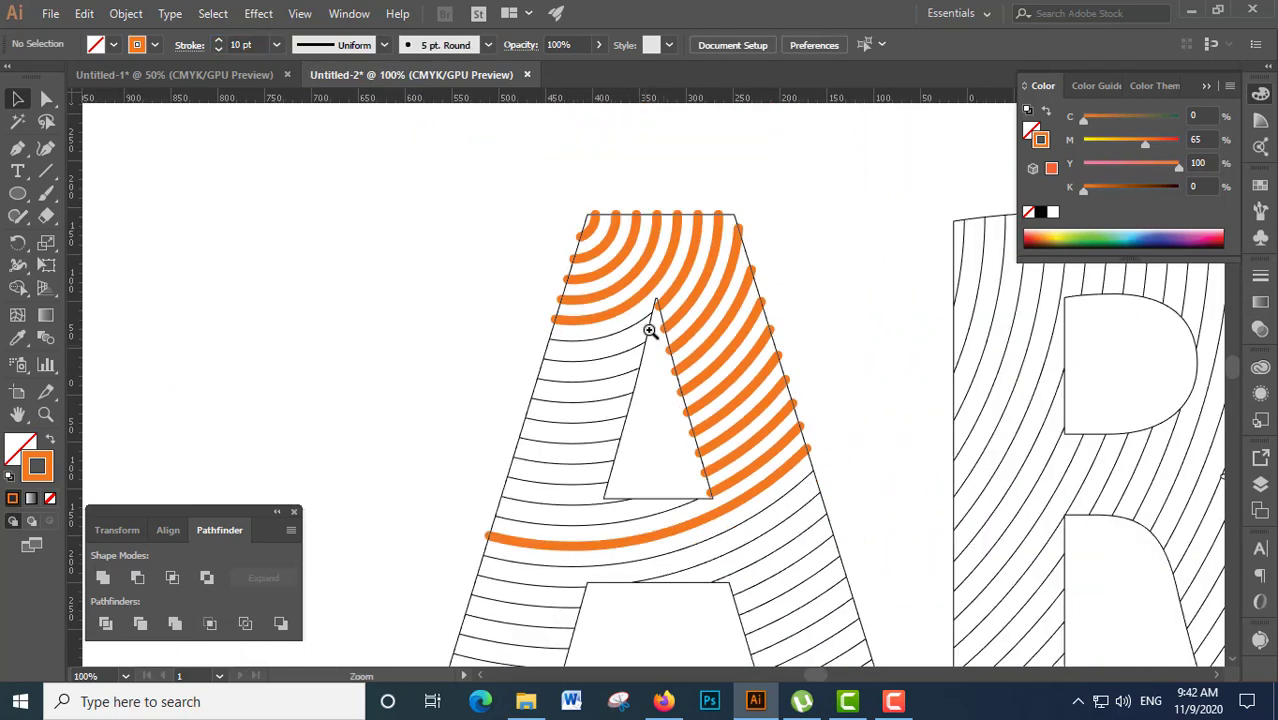
- Eyedropper the orange arc stroke onto the plain lines in the A's upper left leg
key(ctrl+equal)
click(601, 318)
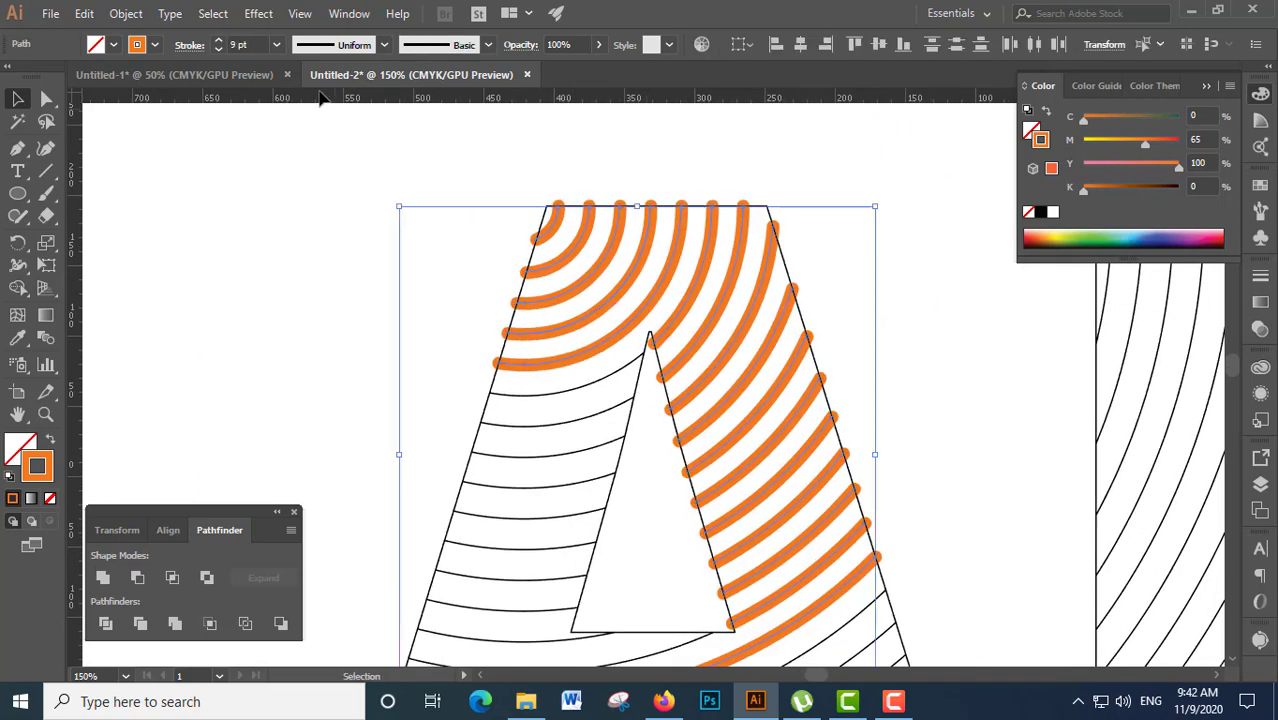
scroll(249, 44, up, 2)
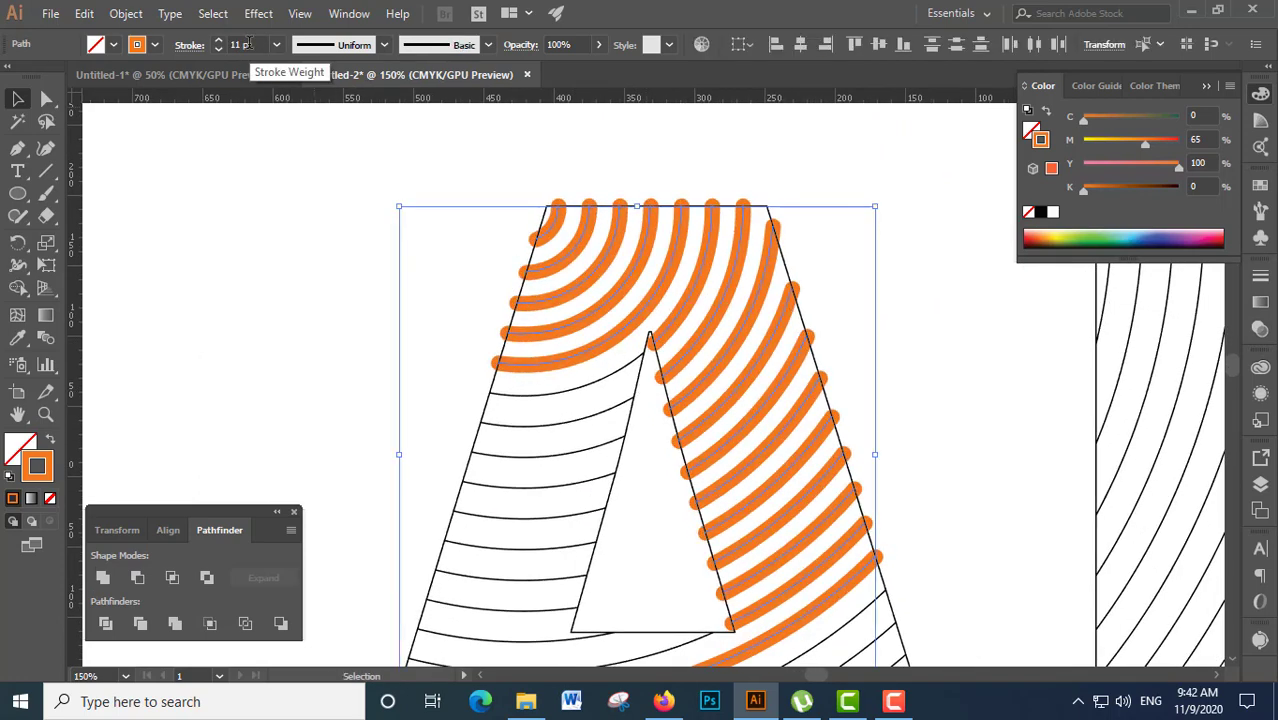
scroll(249, 44, up, 1)
scroll(660, 470, down, 1)
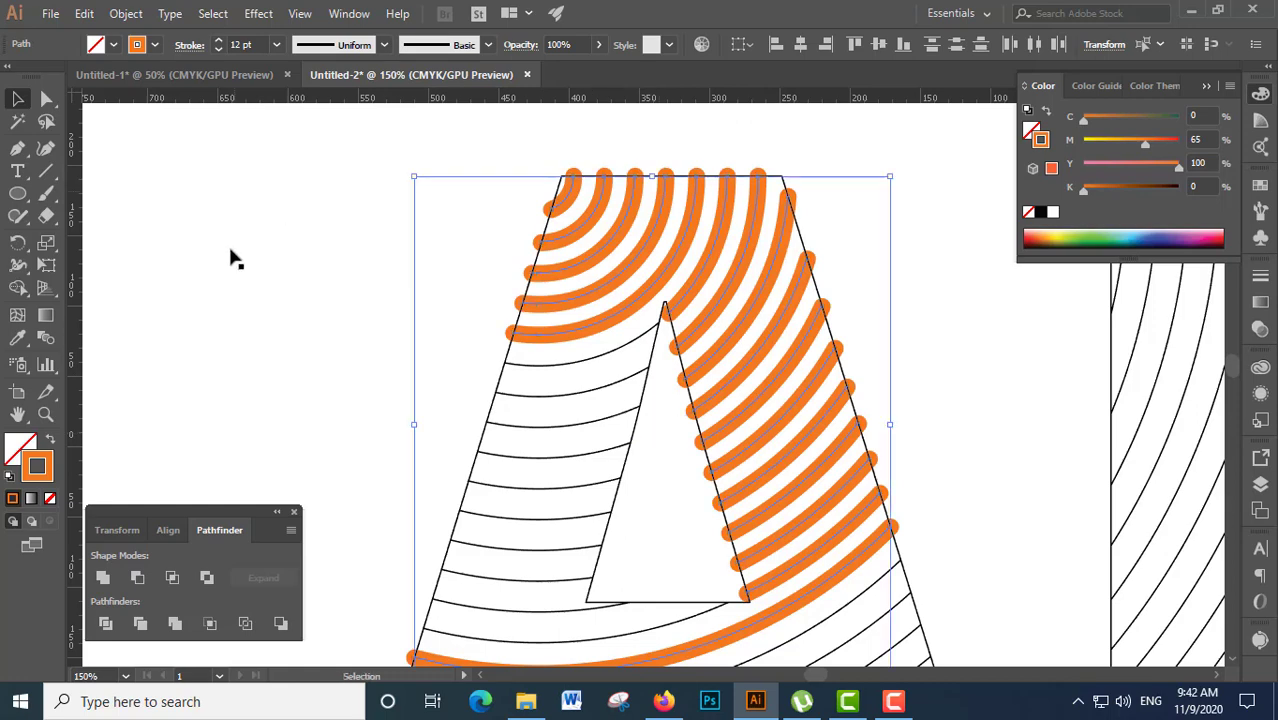
scroll(272, 47, down, 1)
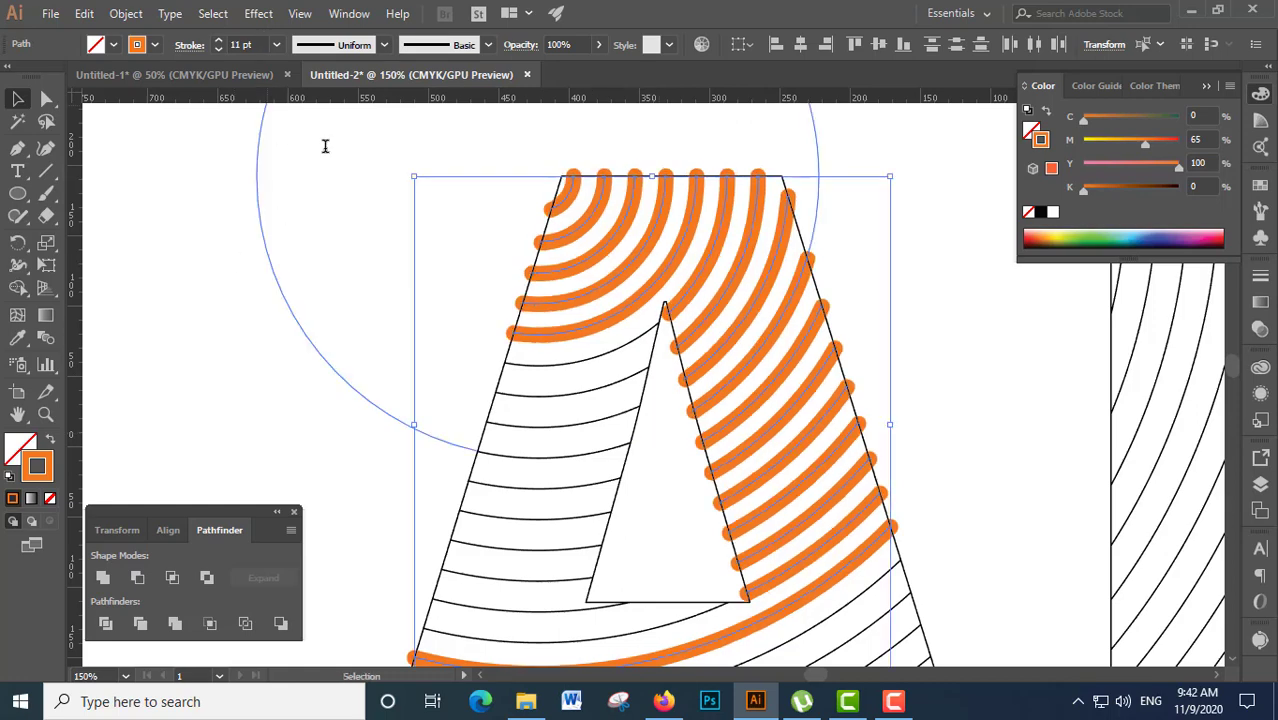
click(497, 335)
scroll(622, 340, down, 3)
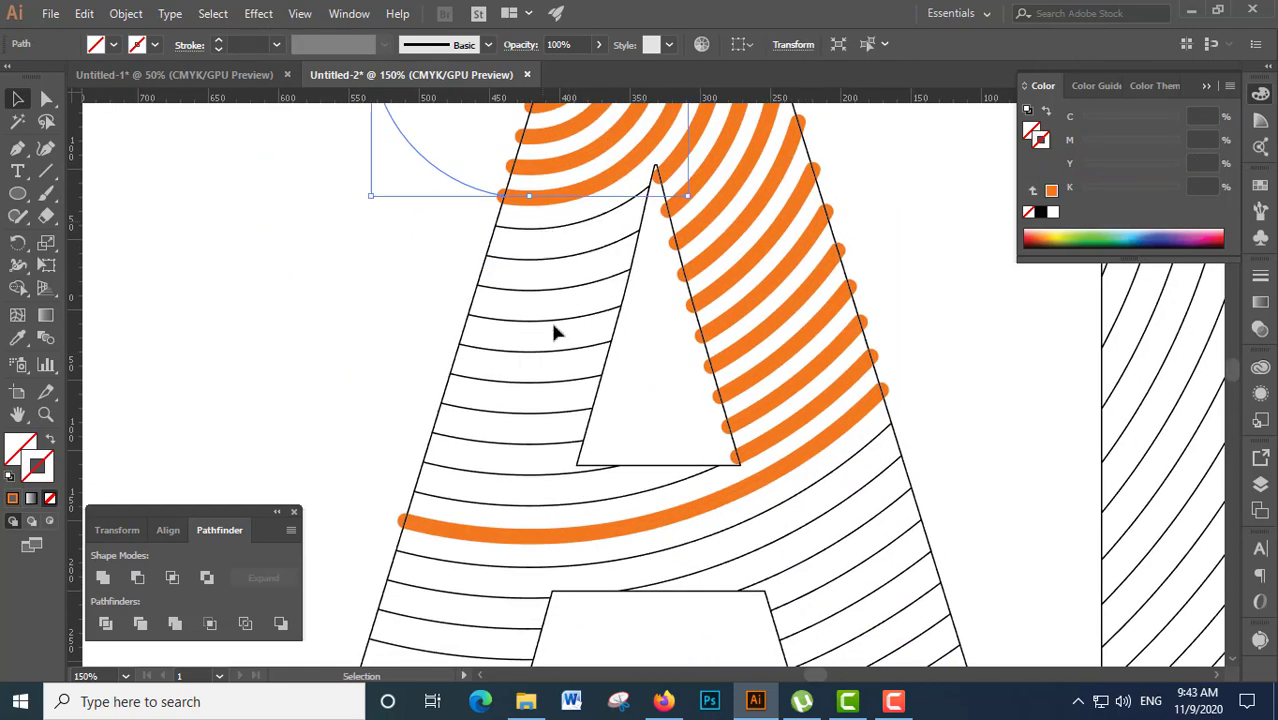
click(496, 480)
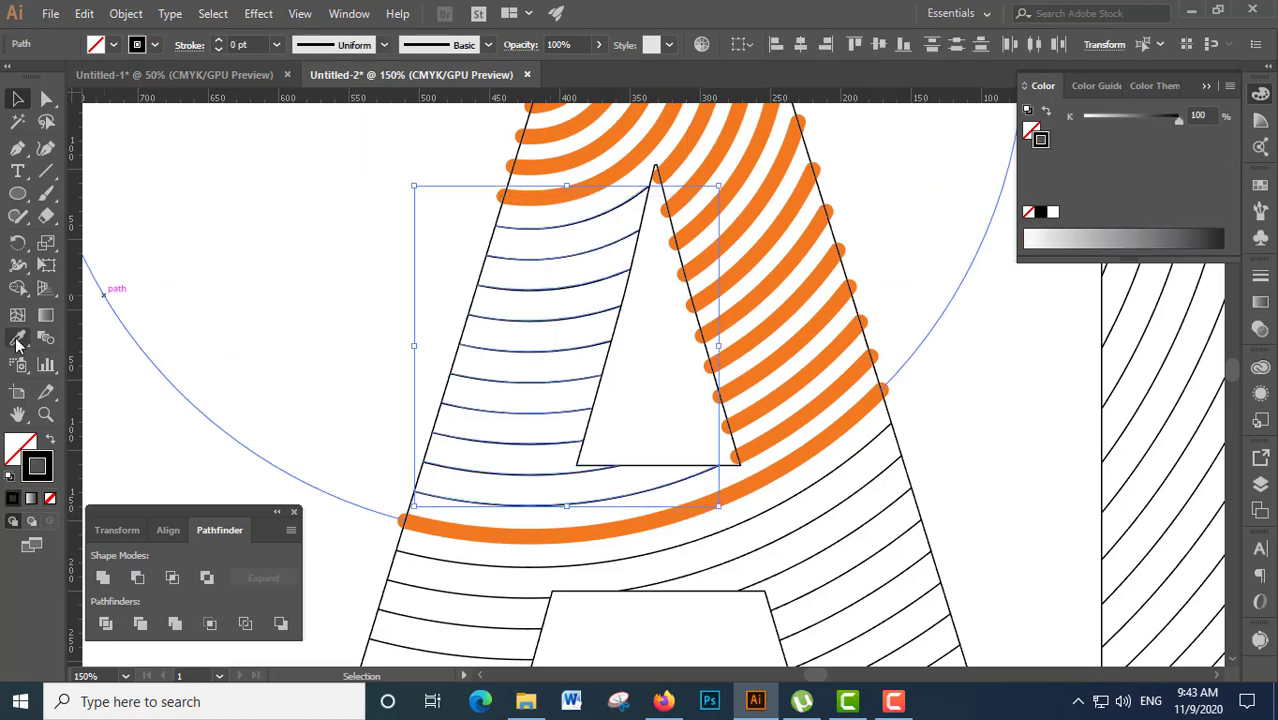
click(18, 342)
click(573, 192)
- Copy the orange stroke onto the uncoloured arcs in the A's lower right
scroll(625, 331, down, 4)
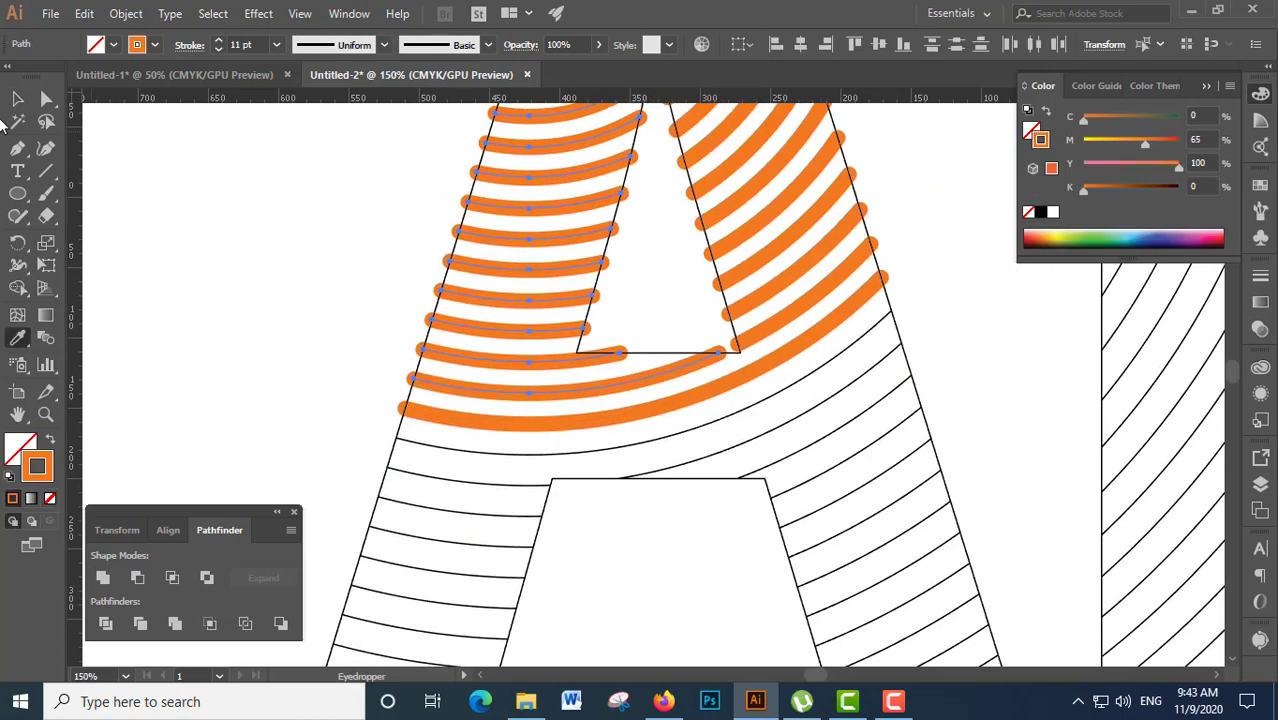
key(v)
scroll(856, 485, down, 1)
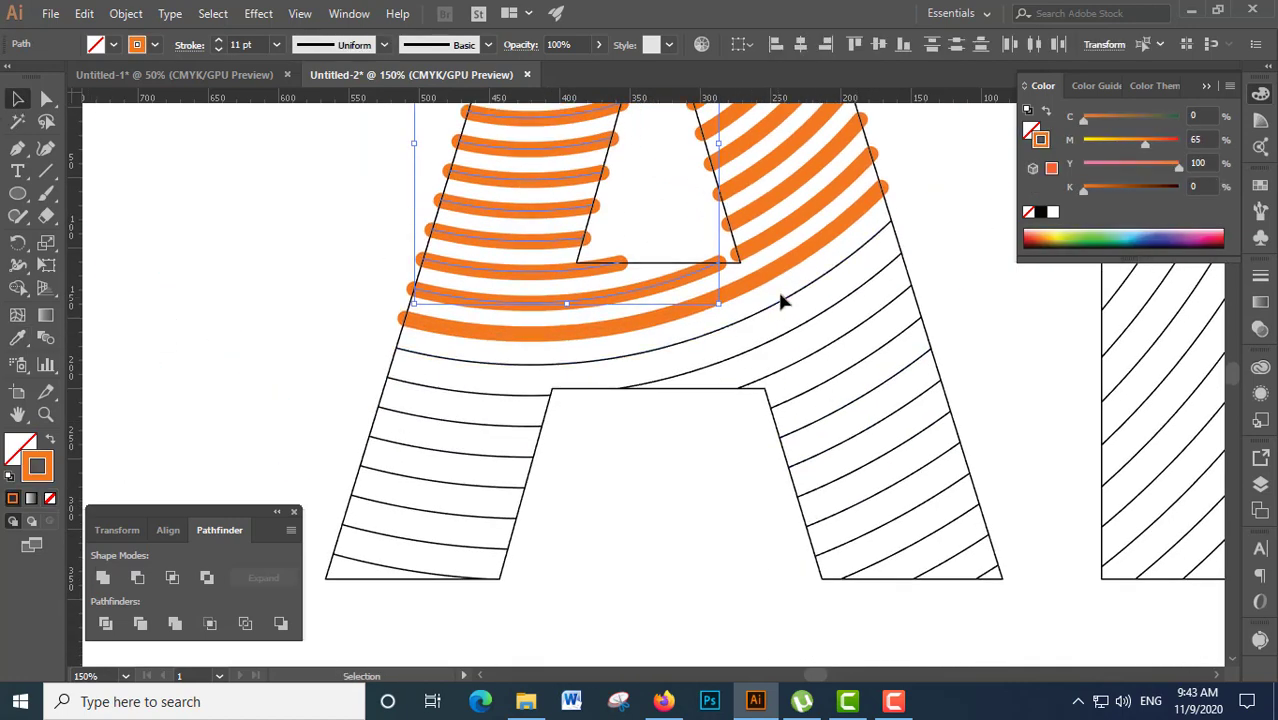
mouse_move(868, 392)
mouse_down()
mouse_move(893, 430)
mouse_move(875, 447)
mouse_up()
drag(912, 550, 993, 574)
click(17, 338)
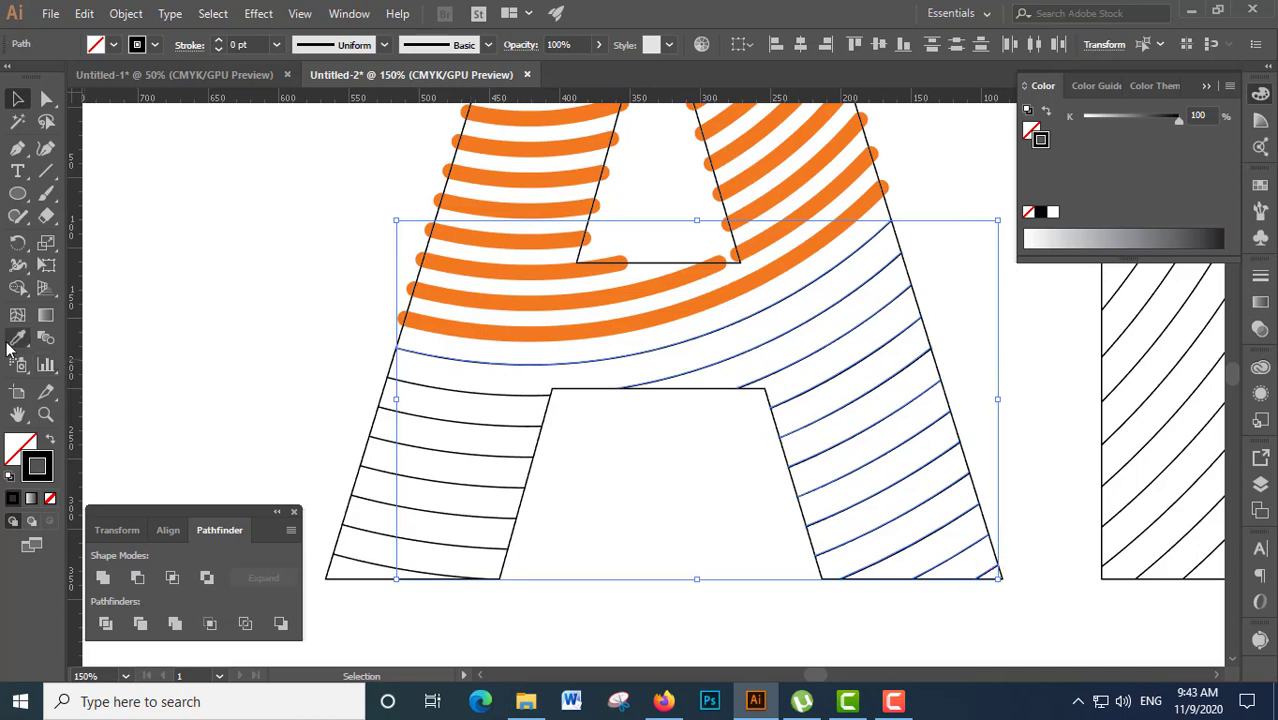
click(448, 296)
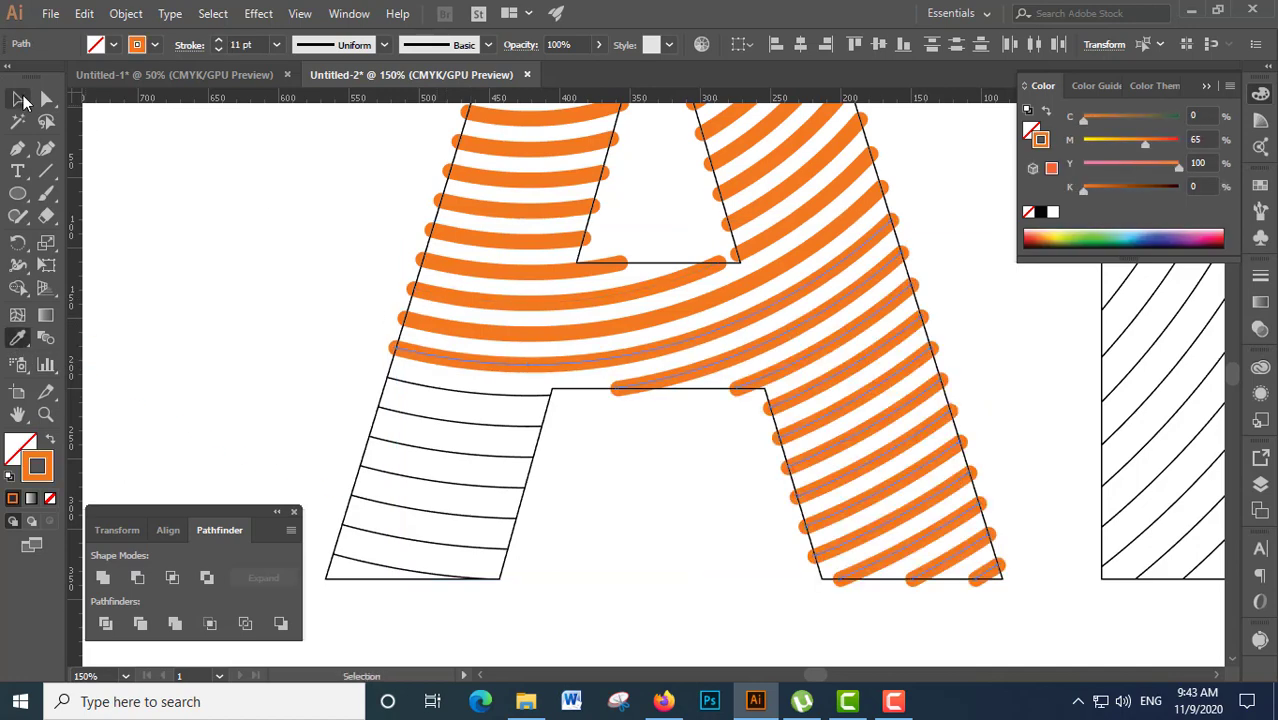
- Give the lines in the A's lower left leg the orange stroke
click(20, 99)
drag(454, 380, 420, 582)
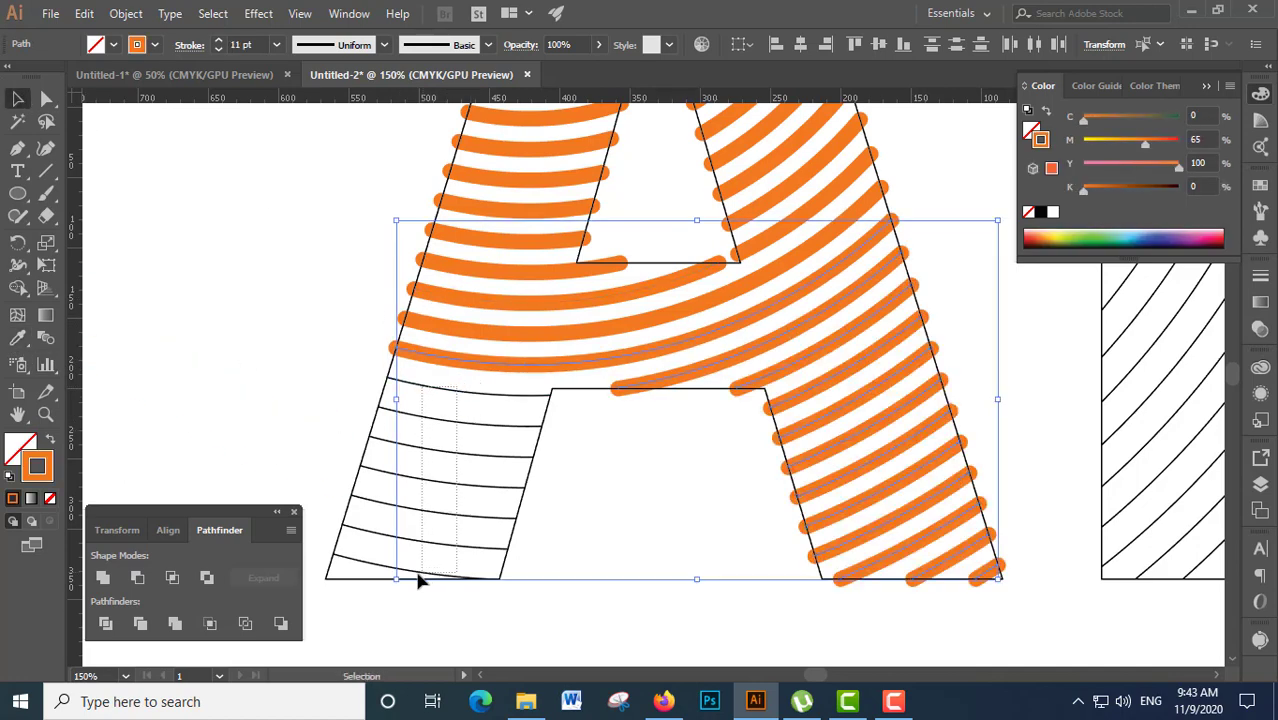
click(17, 338)
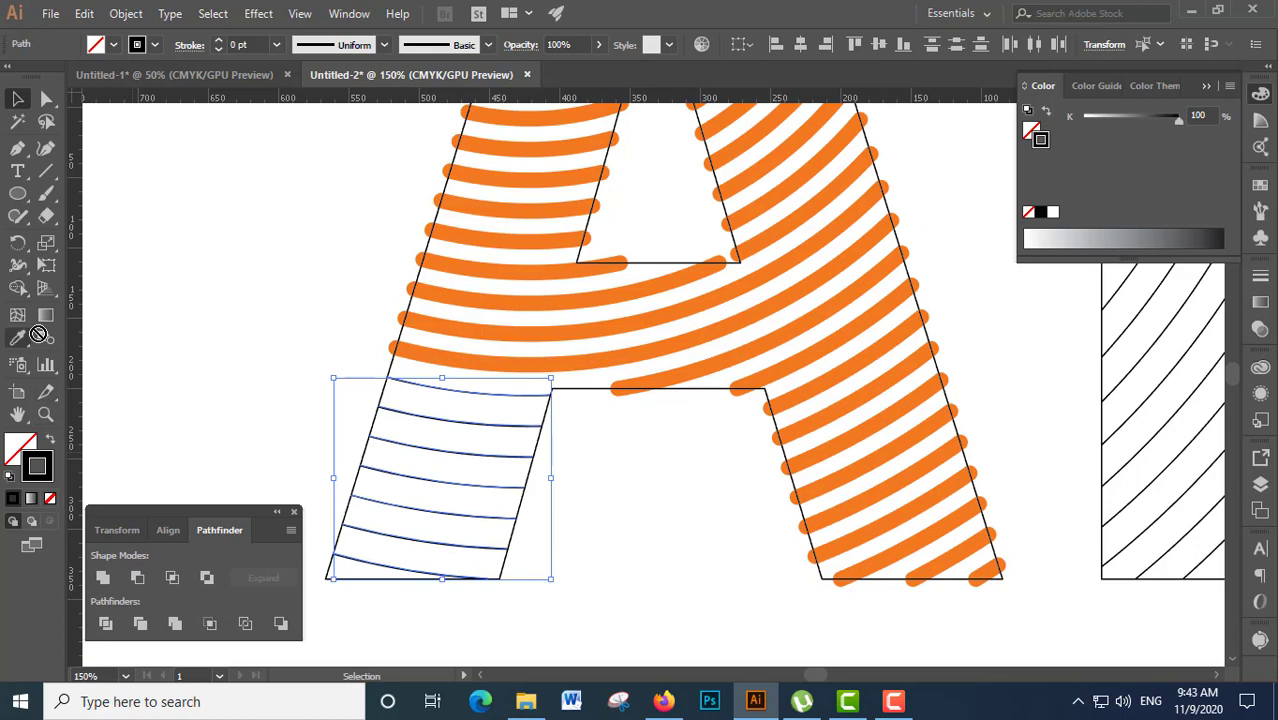
click(530, 330)
key(ctrl+minus)
key(ctrl+minus)
key(ctrl+minus)
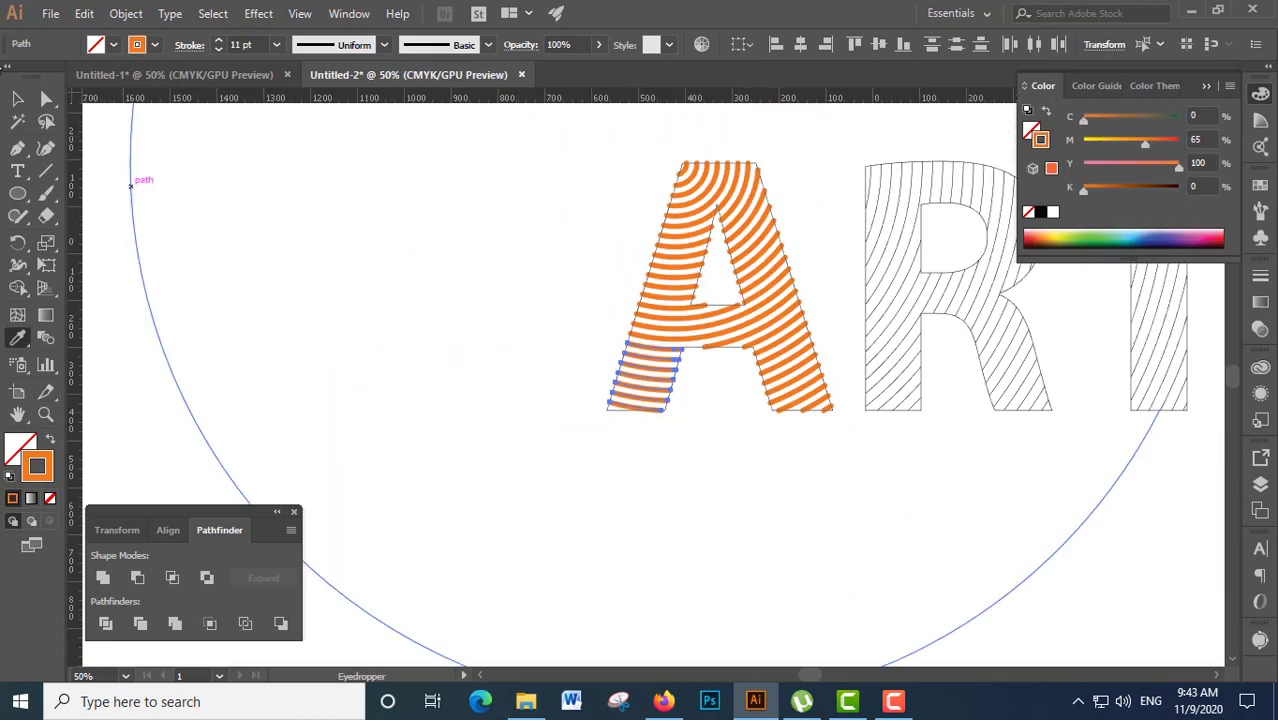
click(17, 99)
drag(950, 328, 690, 308)
- Turn the R's upper hatch lines orange with the Eyedropper
ctrl+click(622, 313)
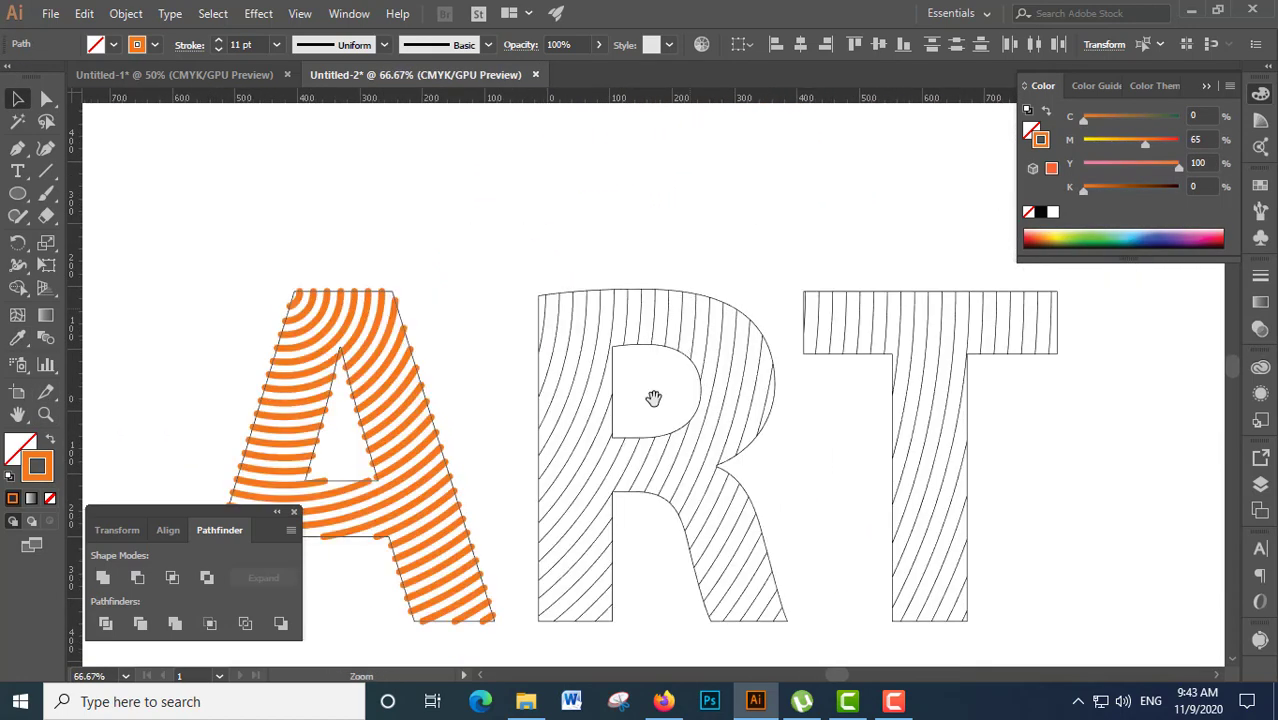
ctrl+click(622, 313)
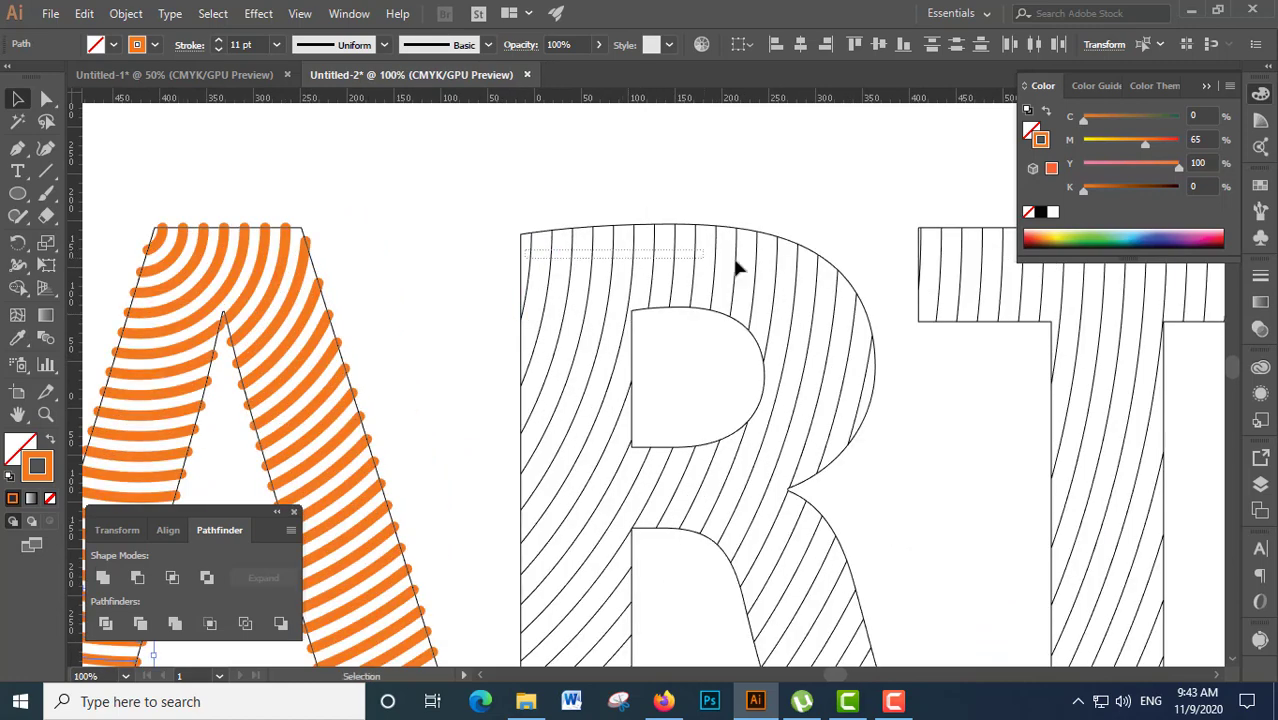
click(771, 290)
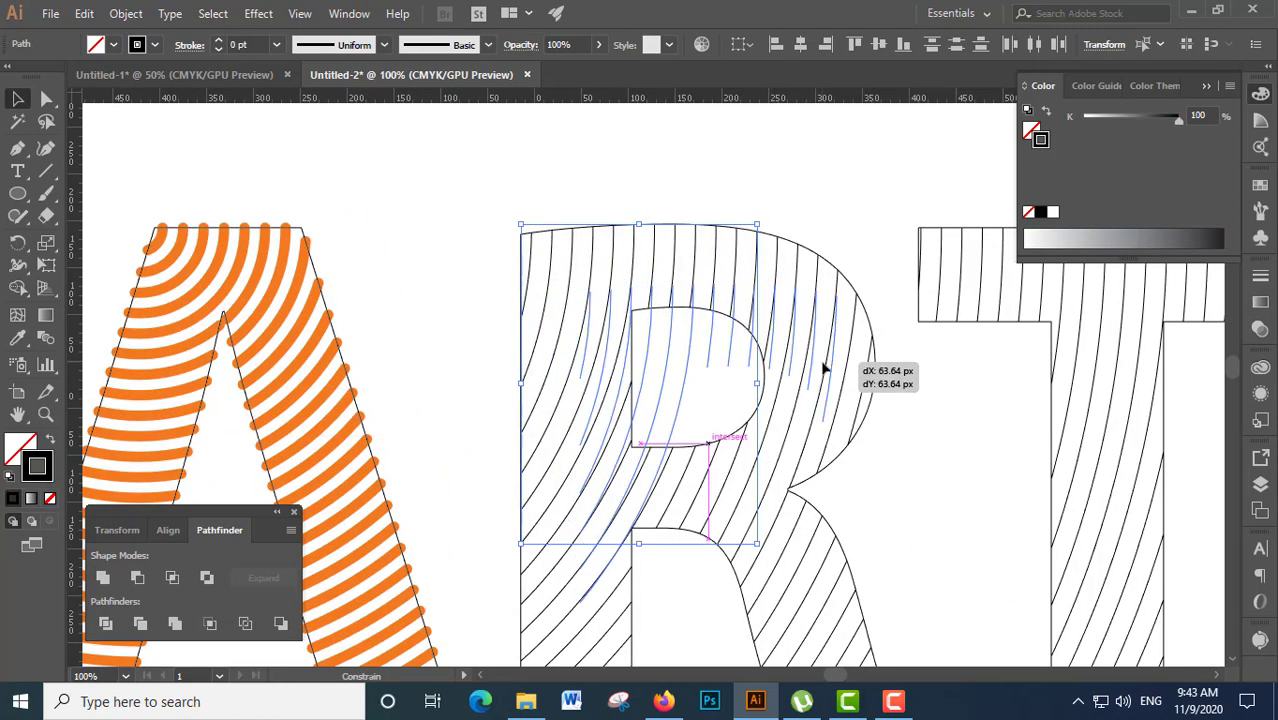
shift+click(792, 298)
shift+click(797, 302)
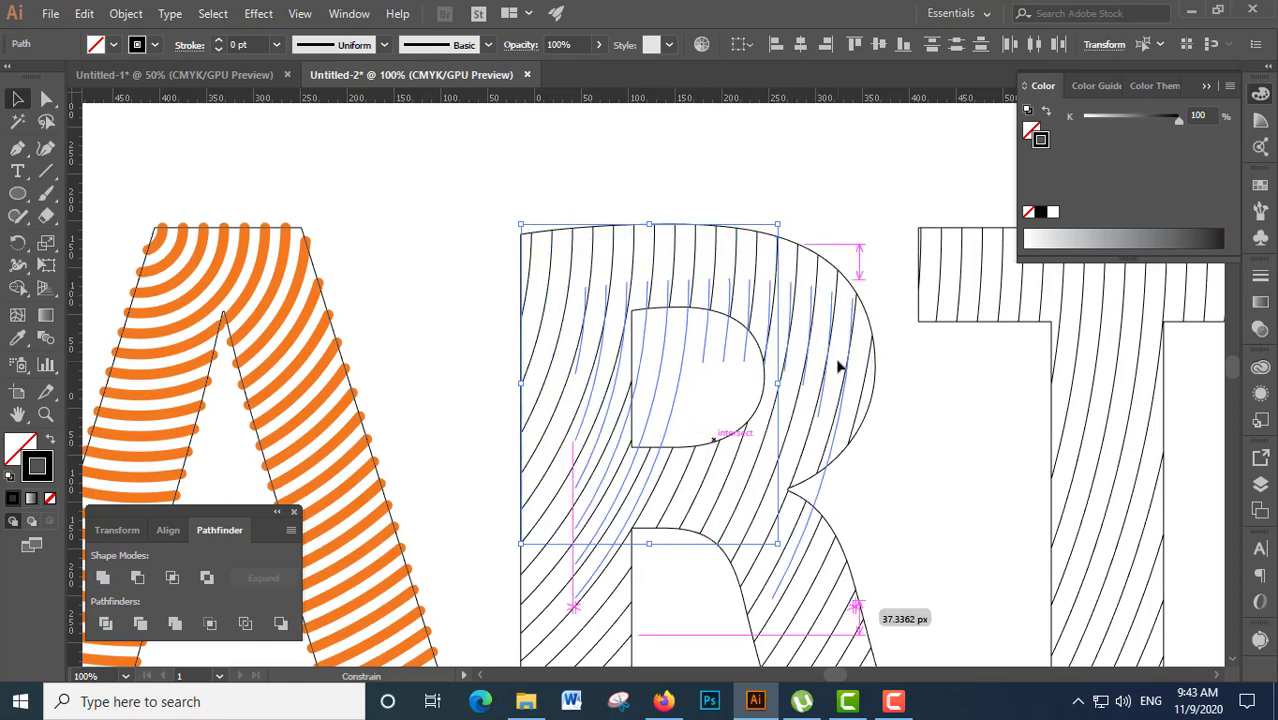
drag(855, 375, 857, 394)
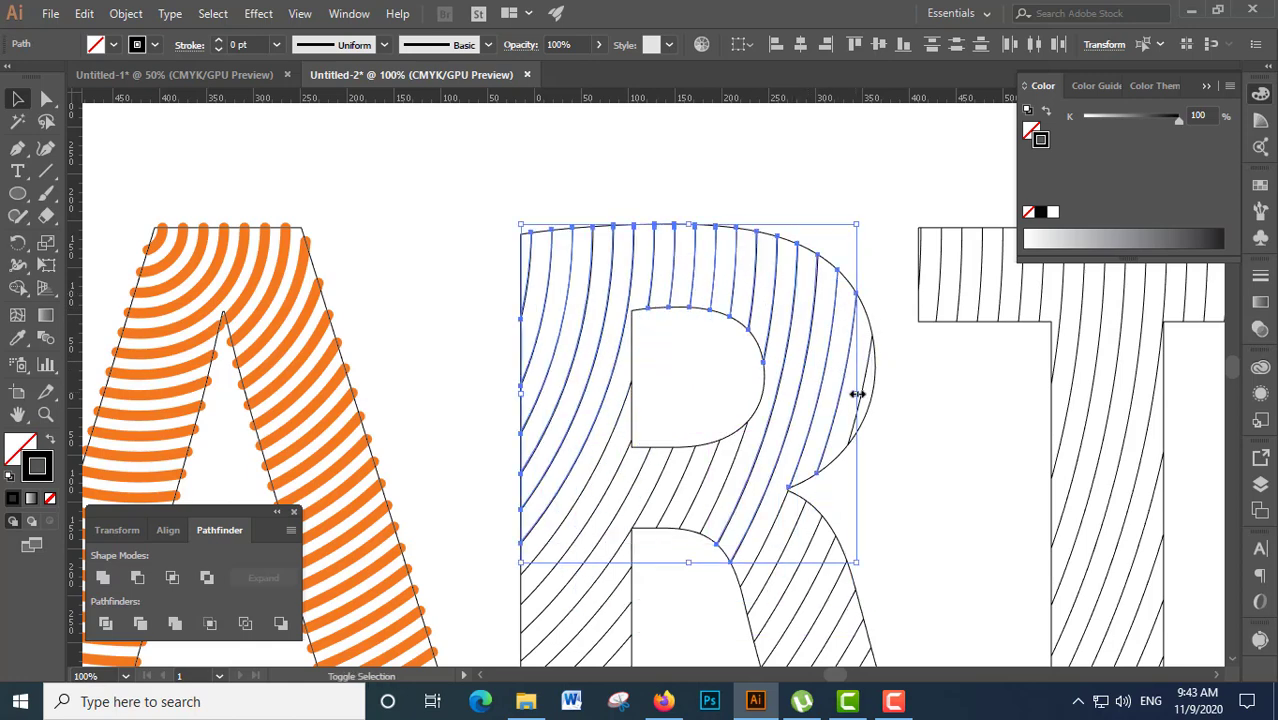
shift+click(868, 390)
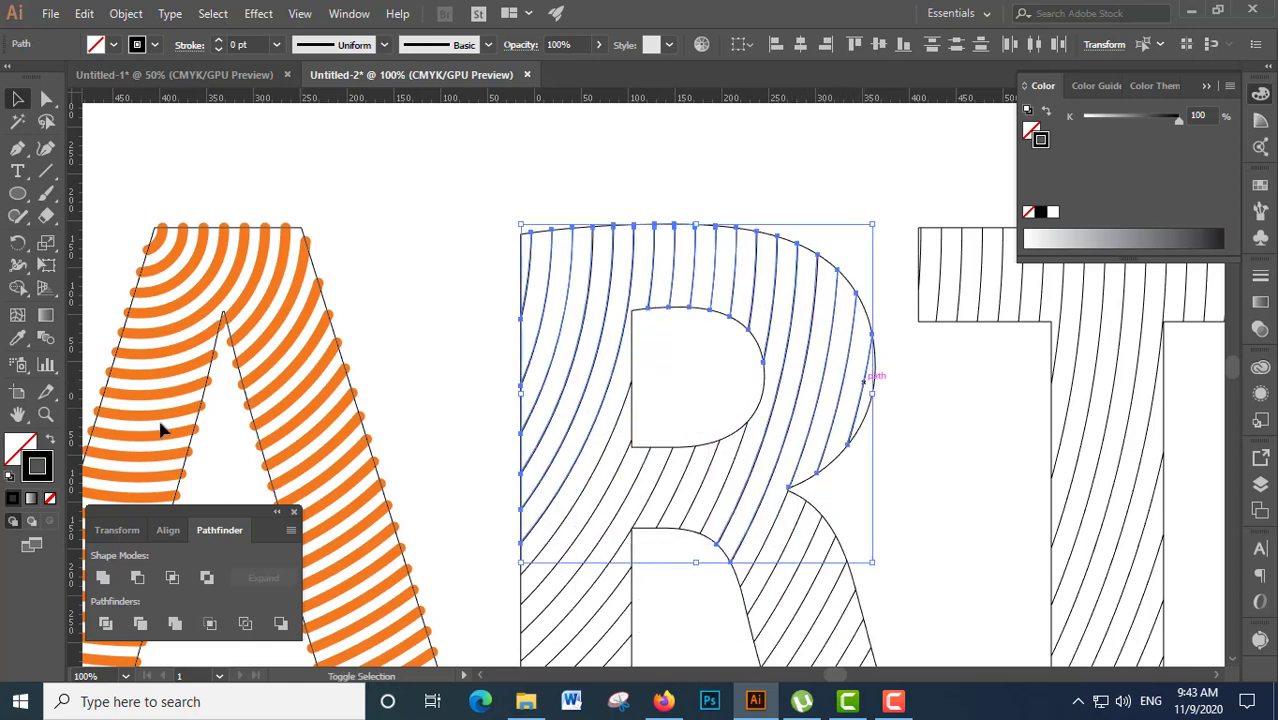
key(i)
click(155, 303)
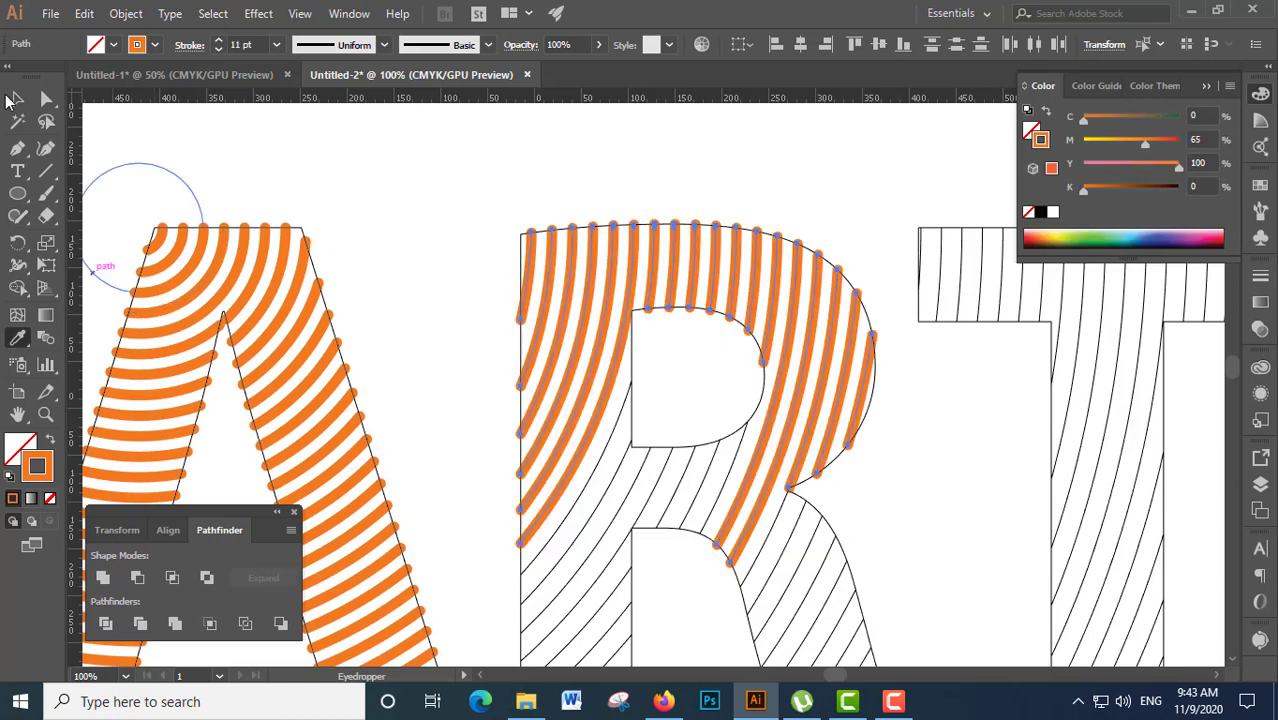
- Turn the hatch lines in the R's left stem orange
key(v)
scroll(844, 331, down, 5)
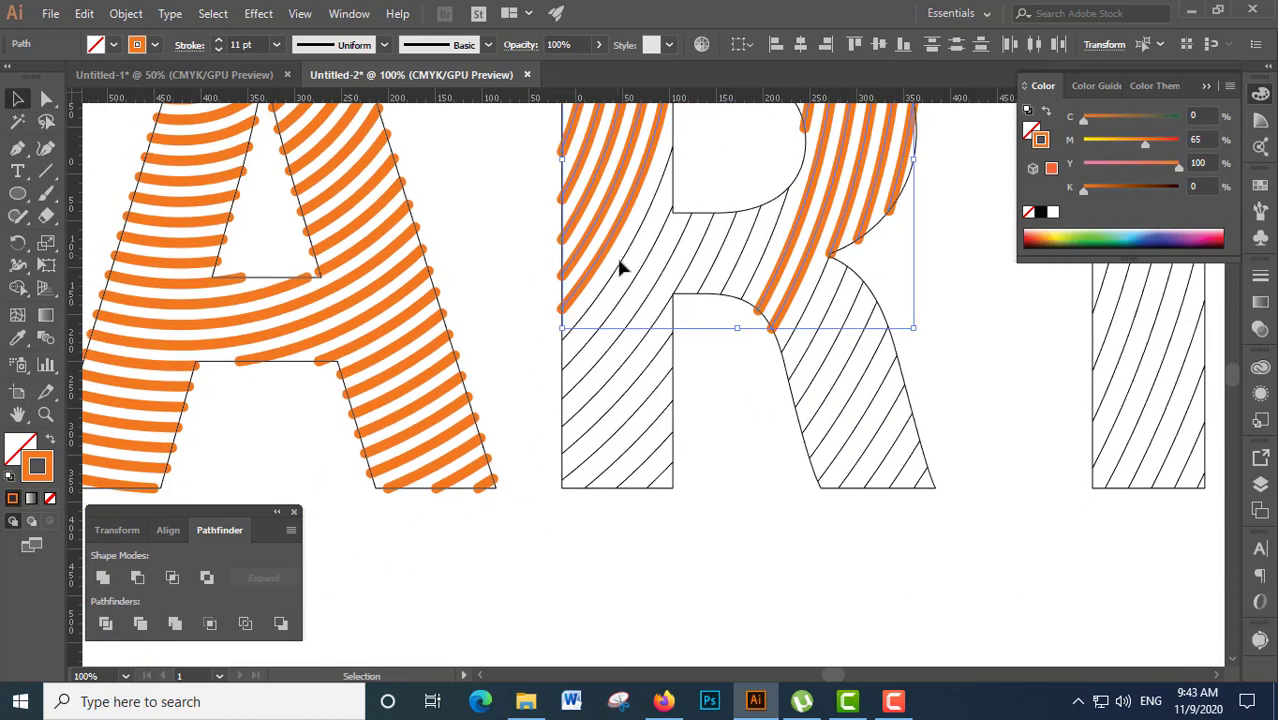
drag(617, 262, 660, 485)
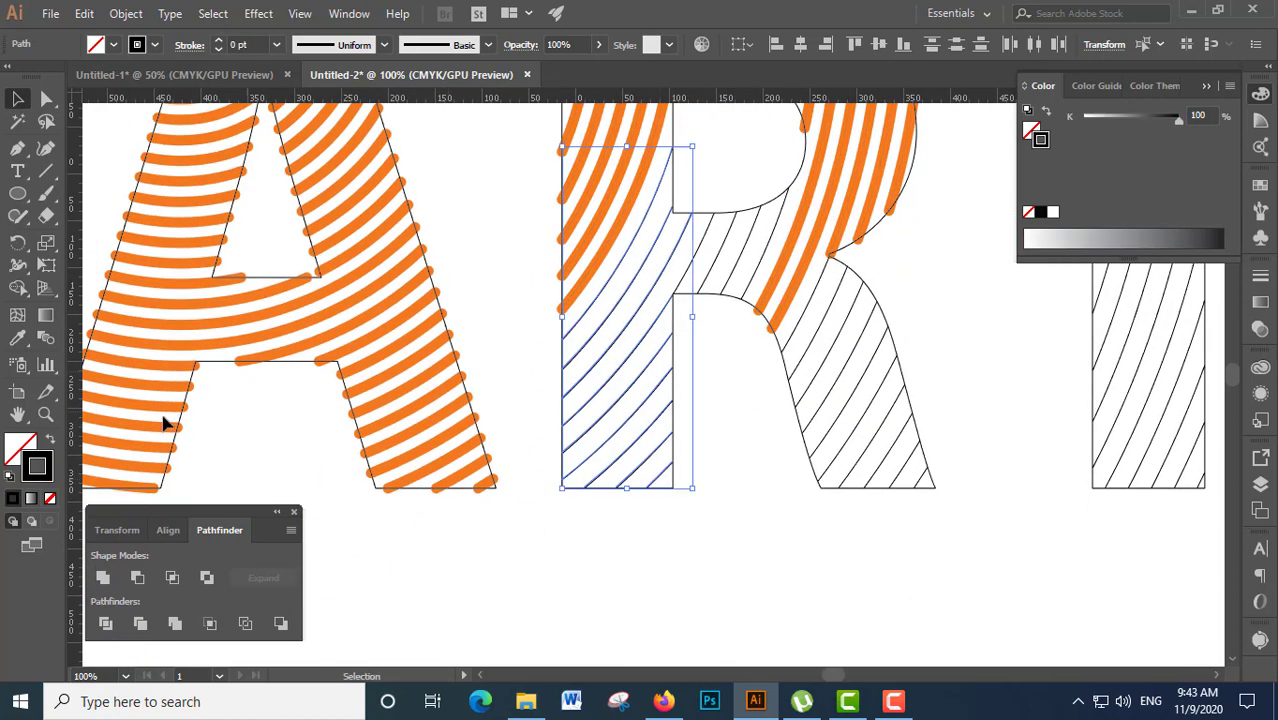
key(i)
click(120, 317)
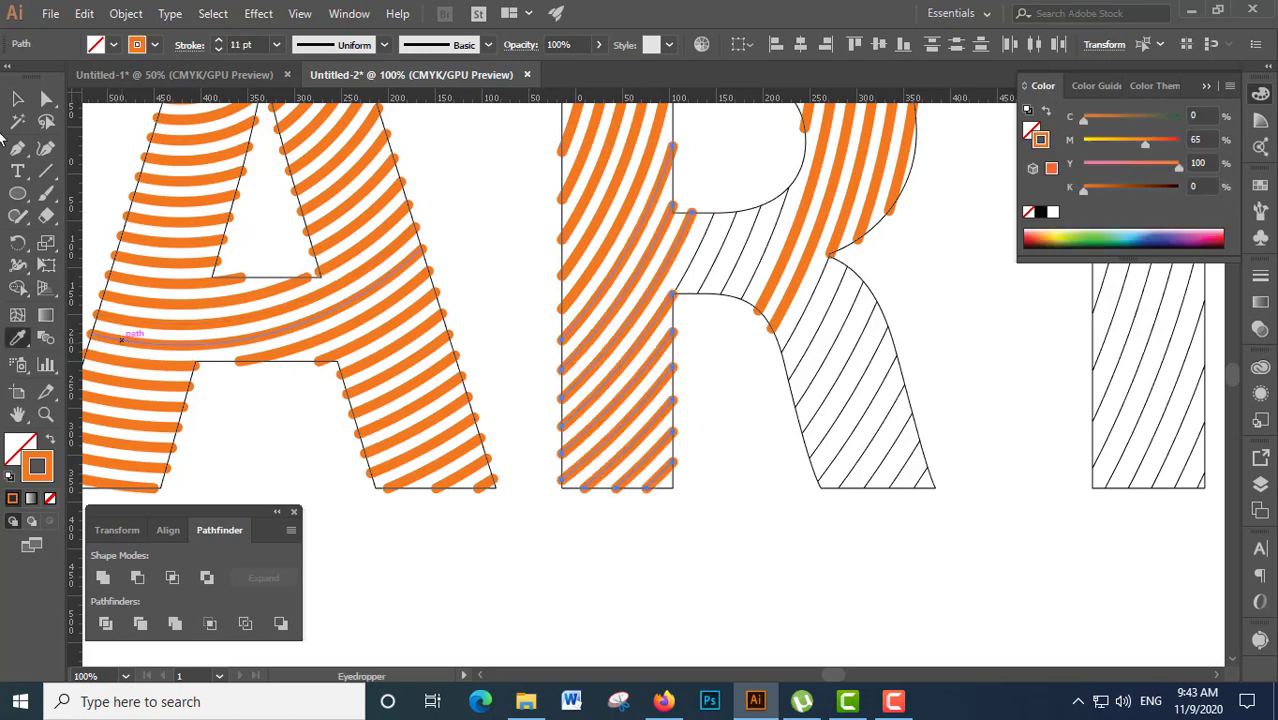
- Copy the orange stroke onto the hatch lines under the R's bowl and in its leg
key(v)
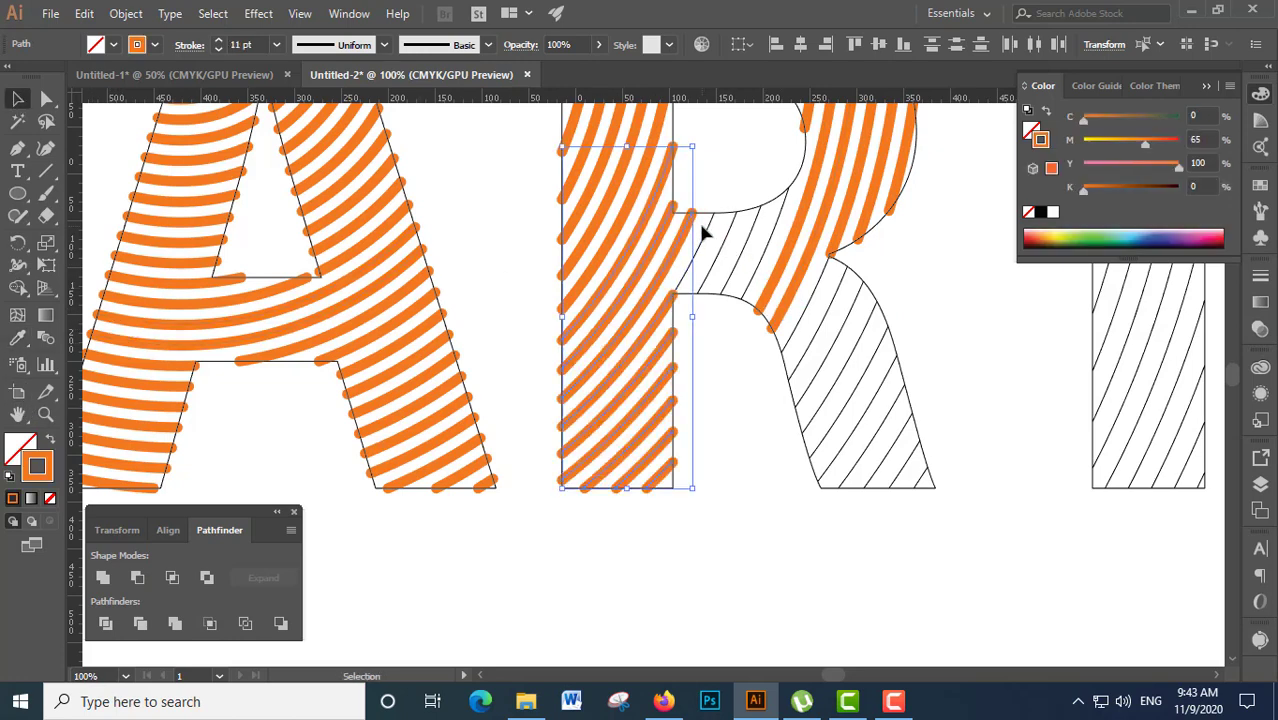
drag(779, 260, 787, 266)
click(18, 340)
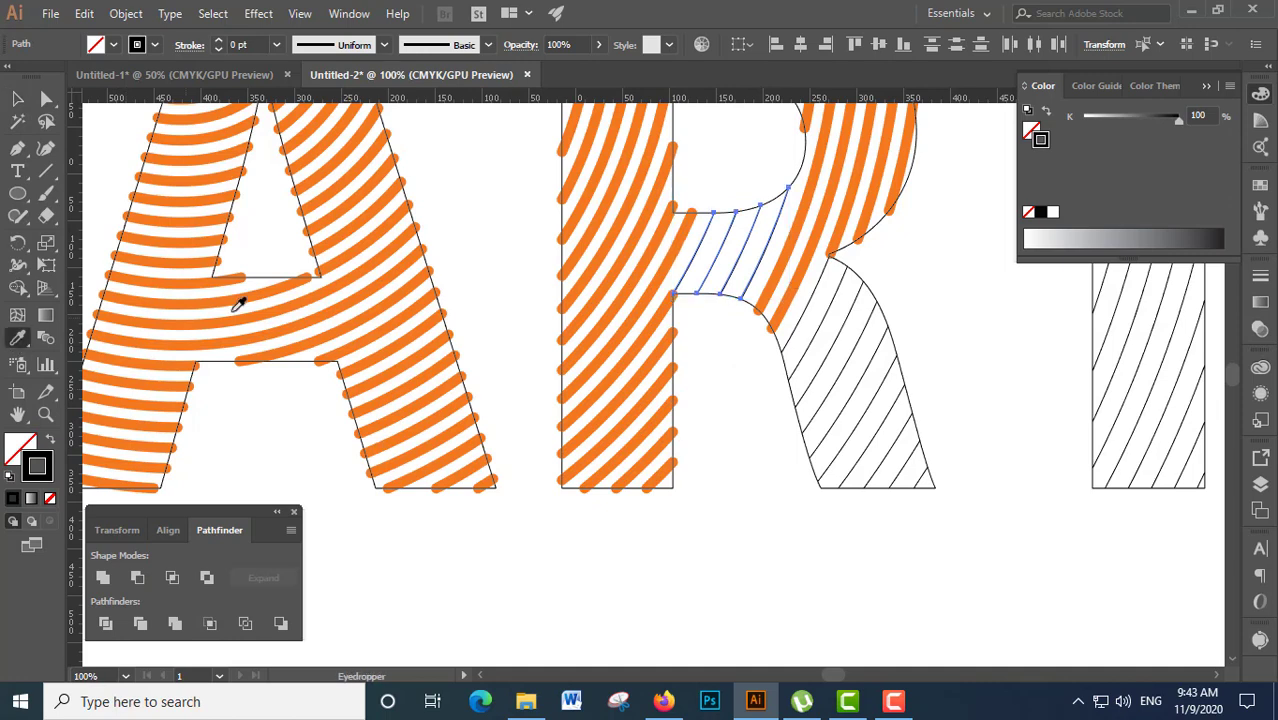
click(262, 287)
click(18, 98)
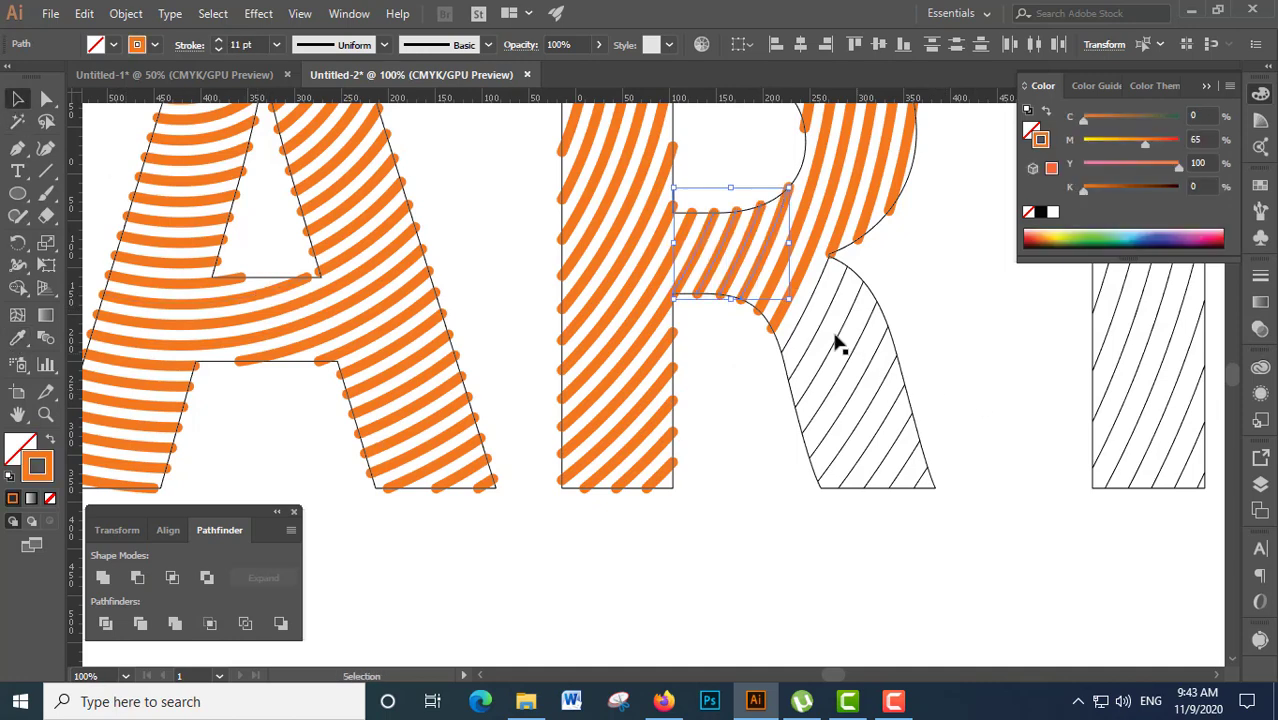
drag(862, 412, 864, 414)
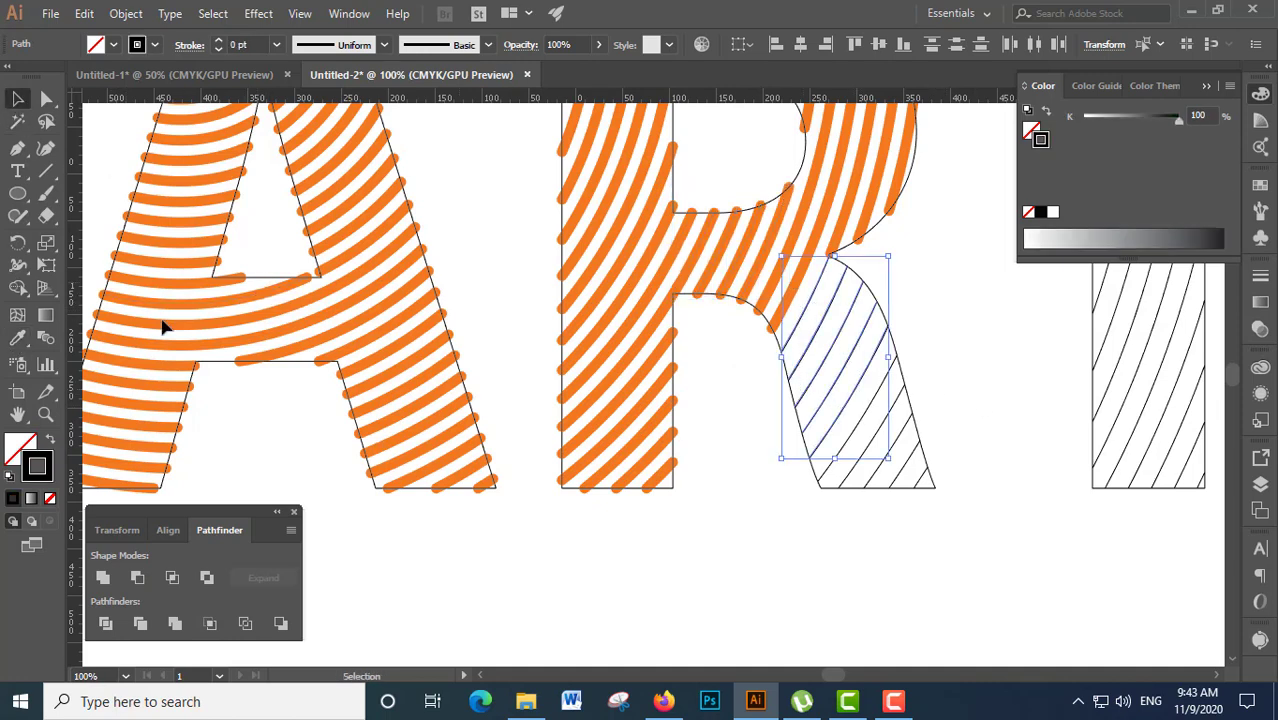
click(18, 338)
click(195, 308)
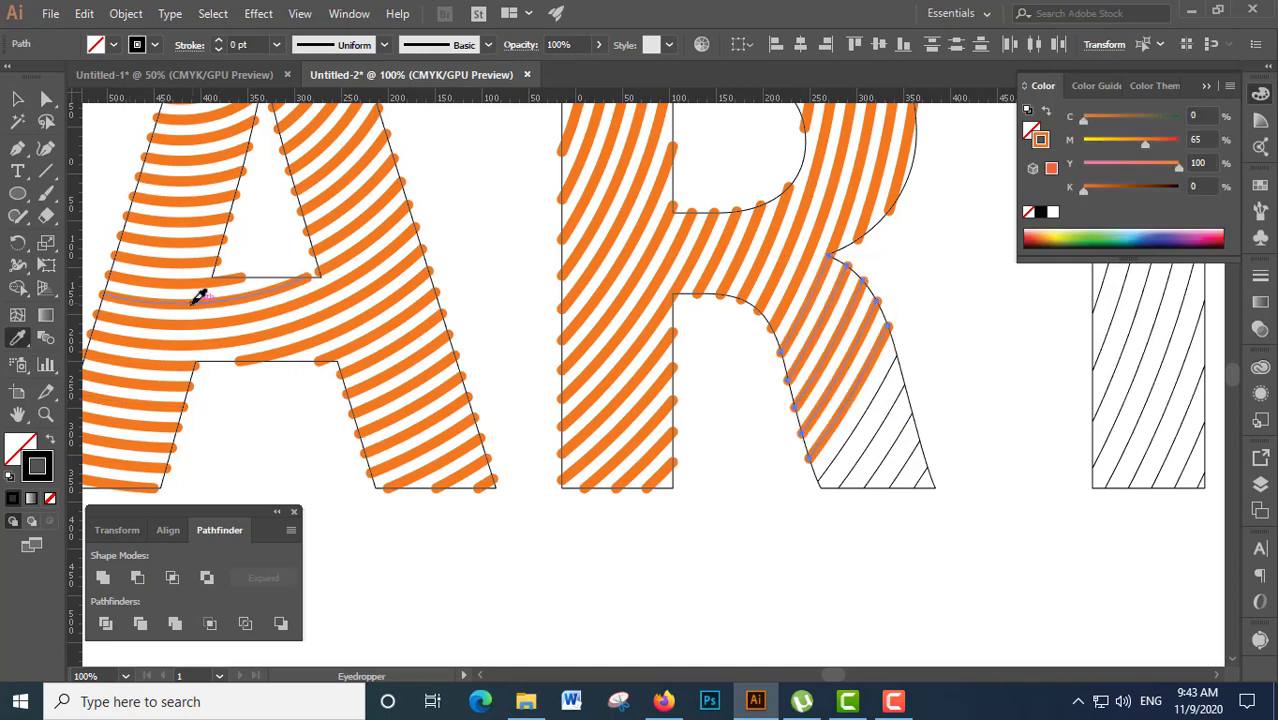
click(18, 98)
- Apply the orange stroke to the remaining black lines in the R's leg
key(ctrl+plus)
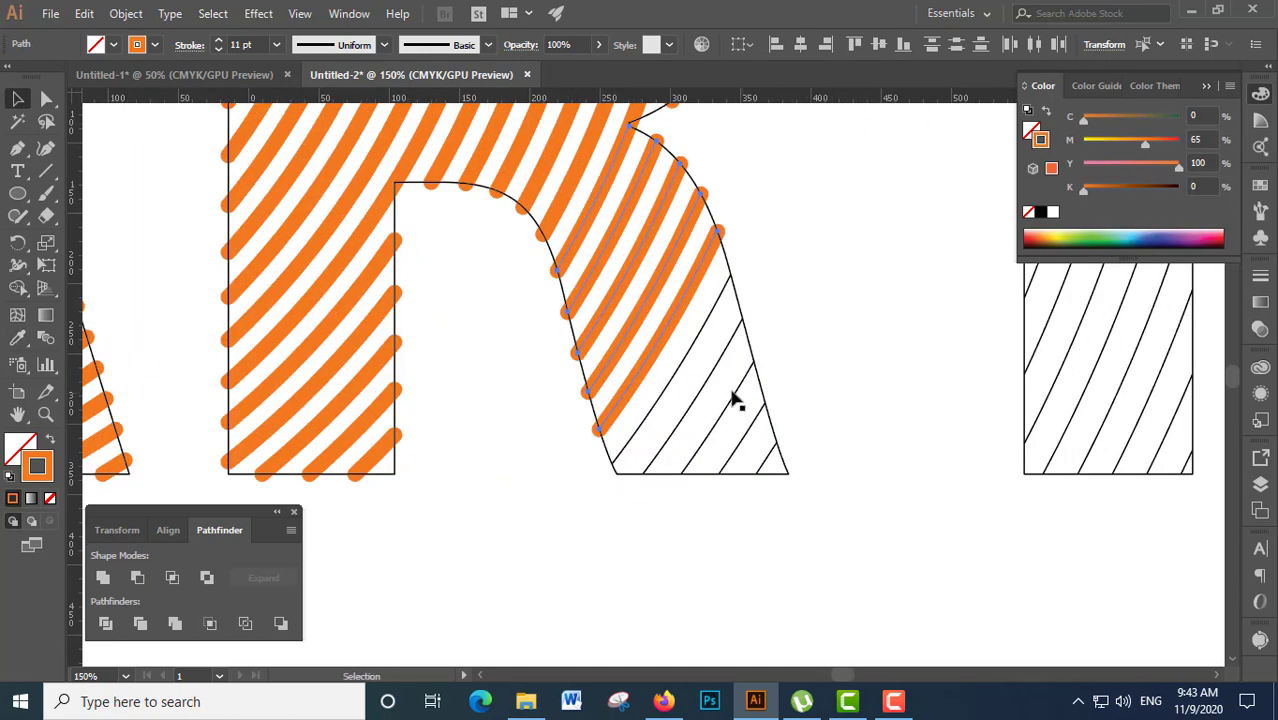
drag(738, 461, 750, 463)
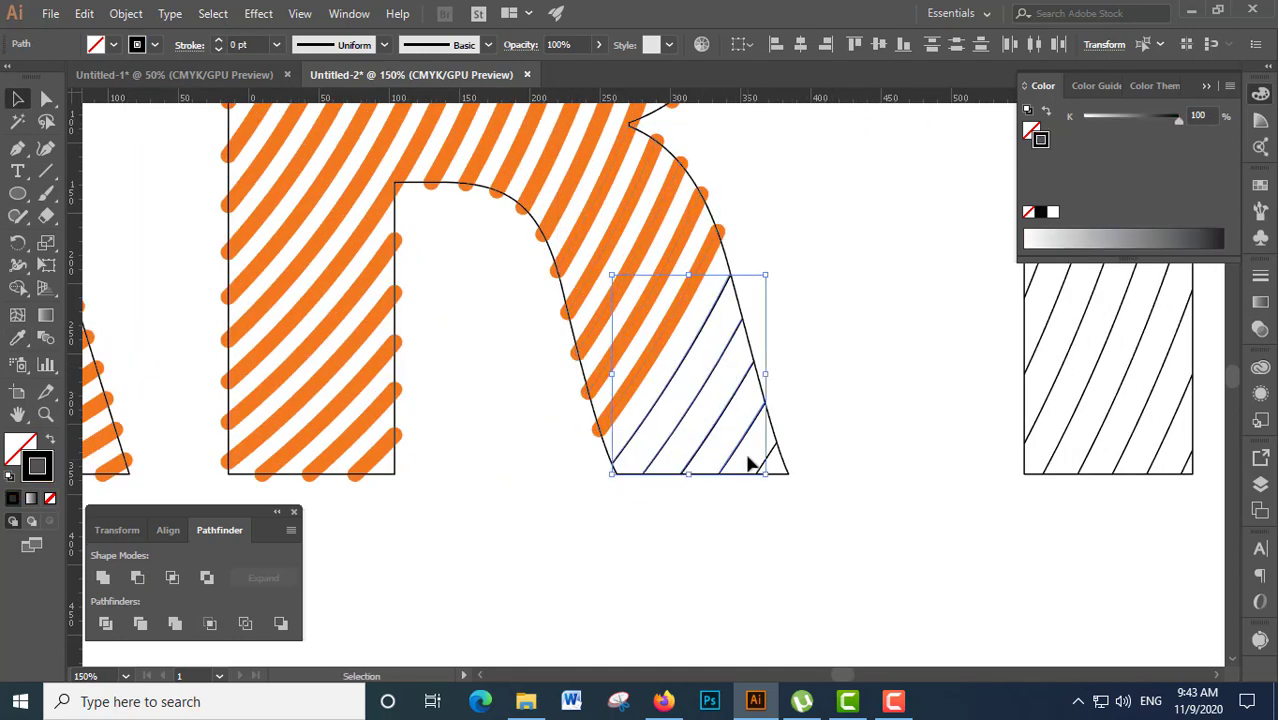
click(18, 338)
click(276, 287)
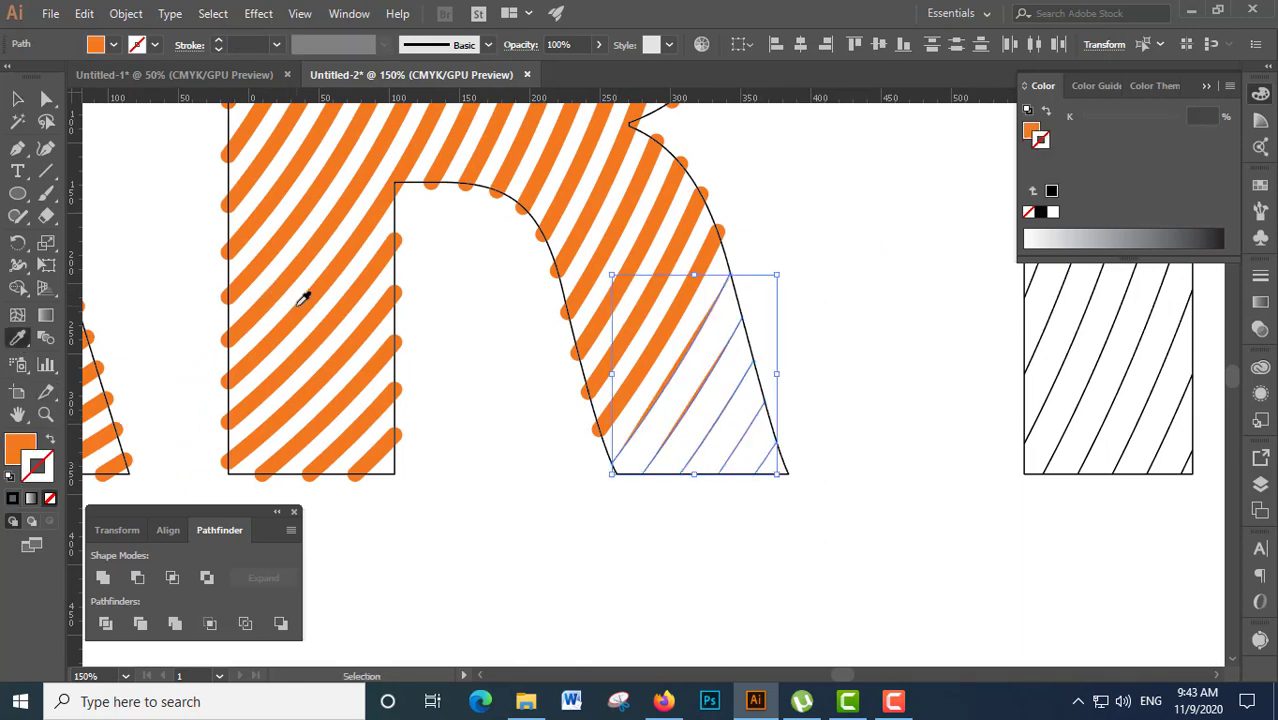
click(300, 310)
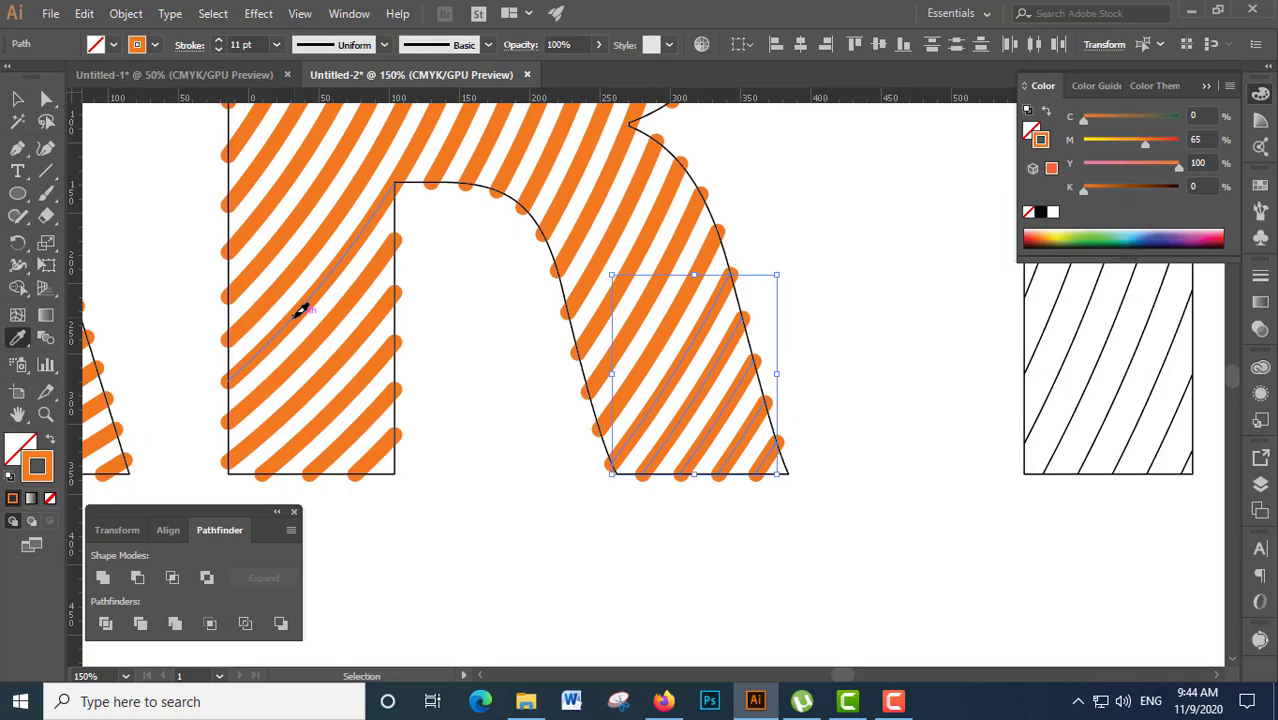
key(ctrl+minus)
key(ctrl+minus)
key(ctrl+minus)
- Select all the hatch lines across the T, including its stem
click(18, 98)
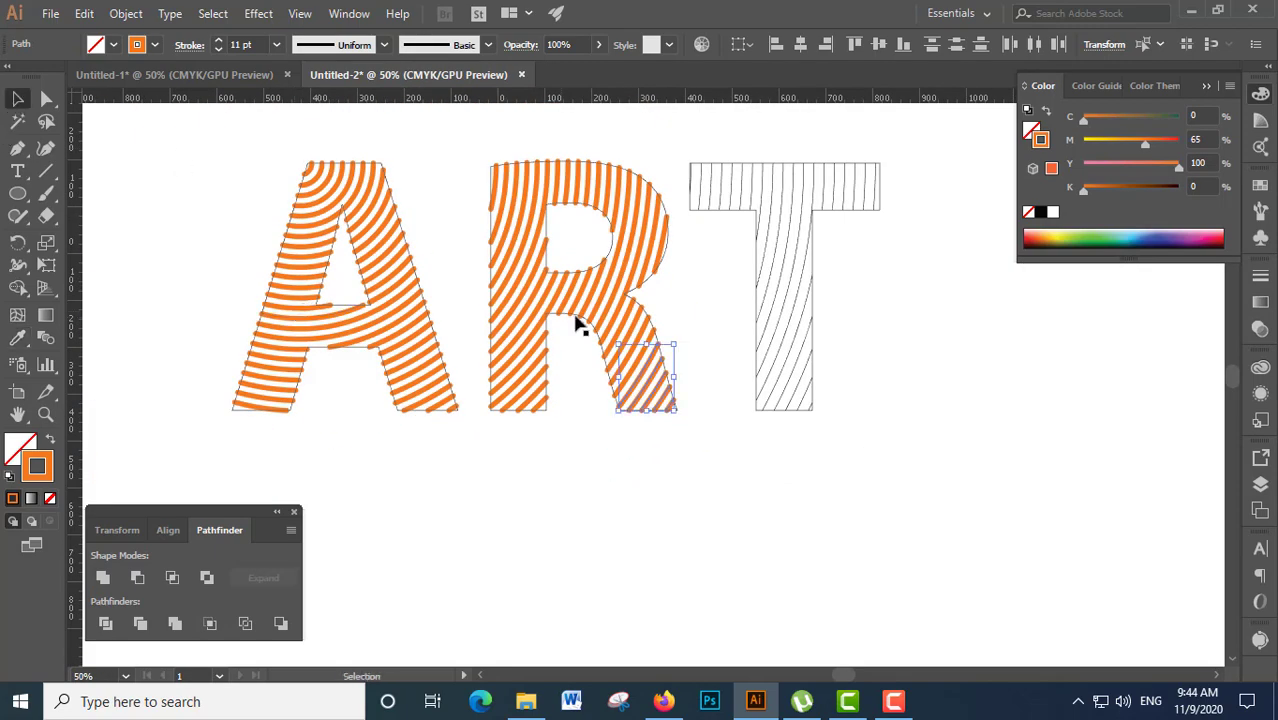
ctrl+click(690, 318)
ctrl+click(753, 343)
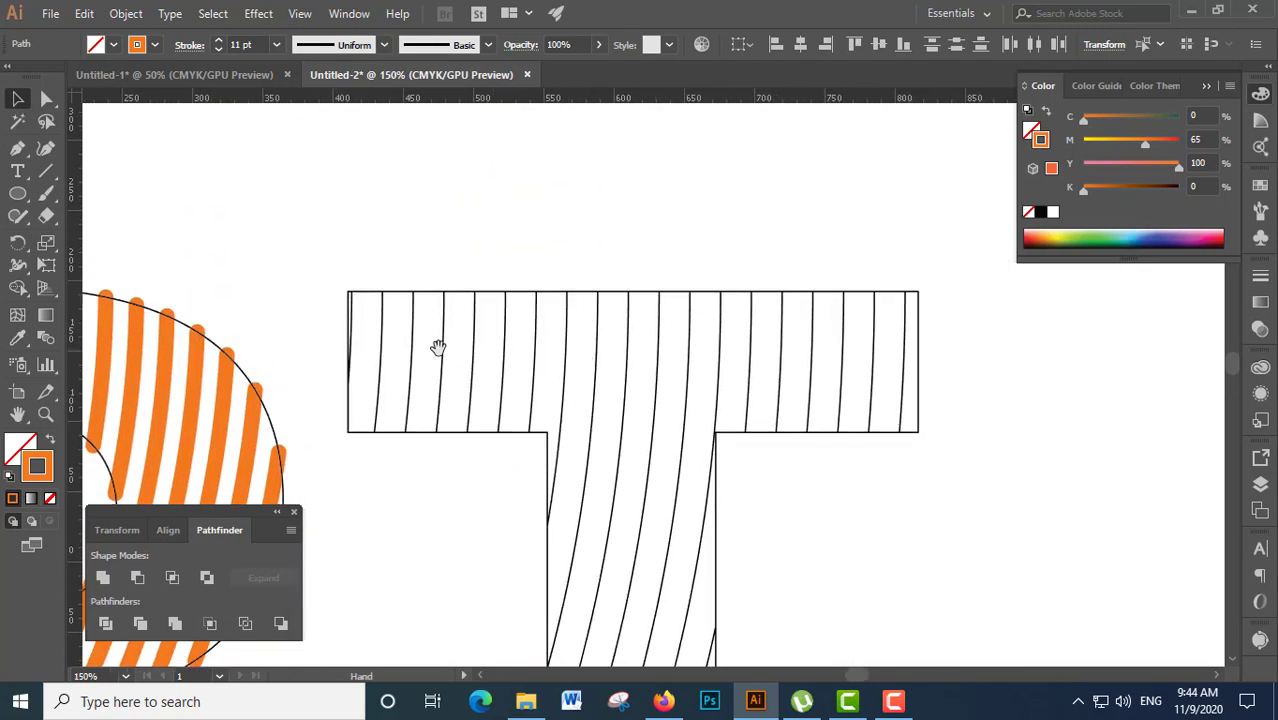
ctrl+click(430, 349)
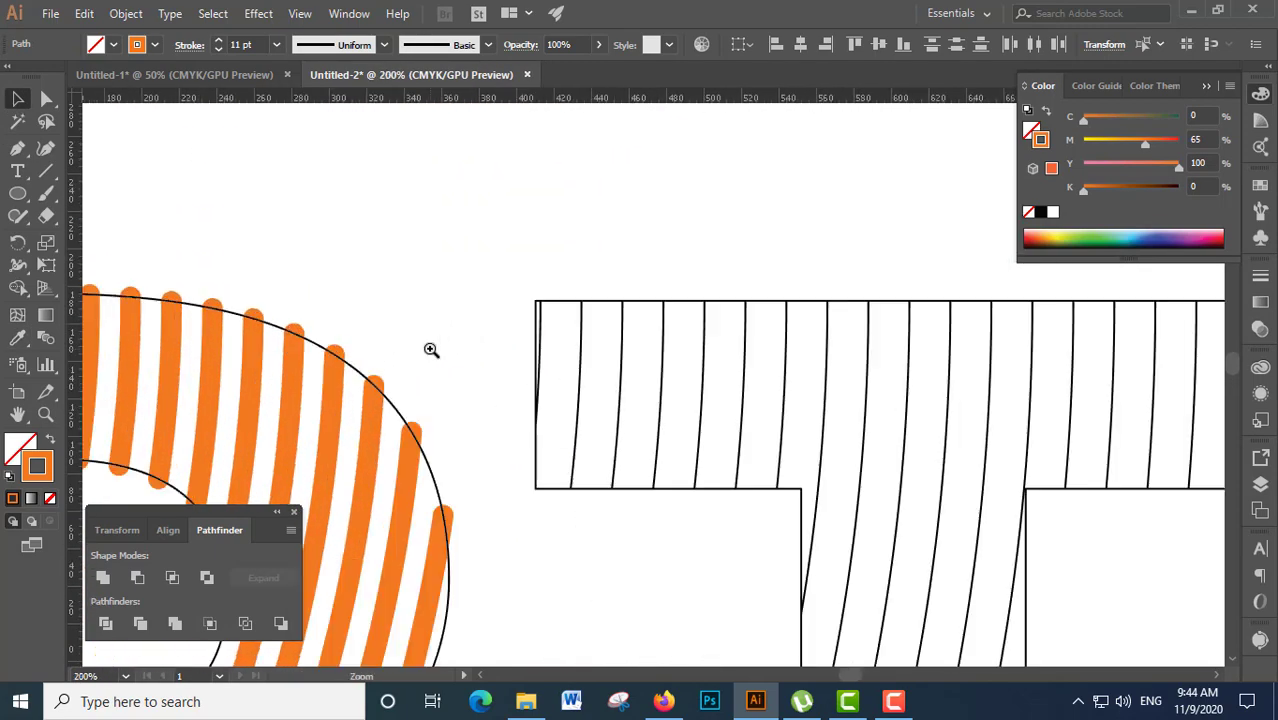
click(537, 320)
mouse_move(574, 344)
mouse_down()
mouse_move(1176, 405)
mouse_move(925, 428)
mouse_up()
scroll(1176, 405, right, 5)
scroll(651, 549, down, 5)
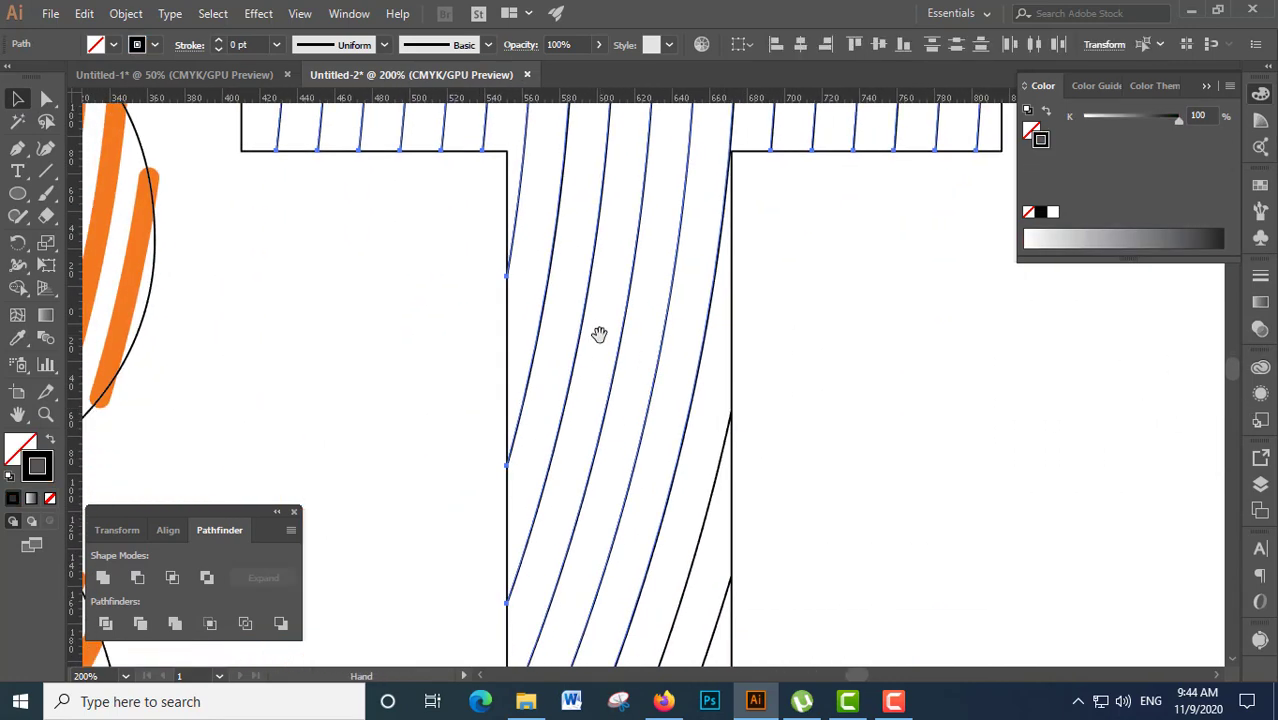
drag(673, 550, 688, 377)
drag(673, 525, 671, 277)
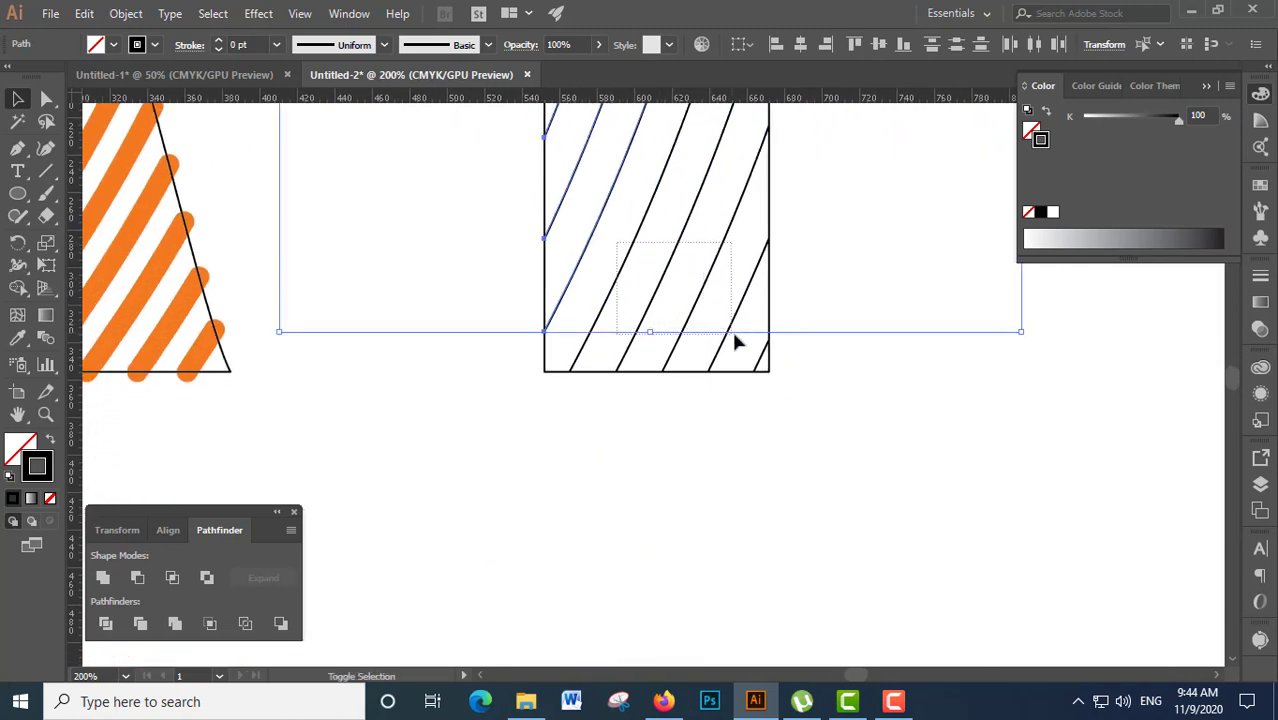
drag(712, 325, 760, 360)
- Eyedropper the orange 11 pt stroke onto the T's lines
click(17, 337)
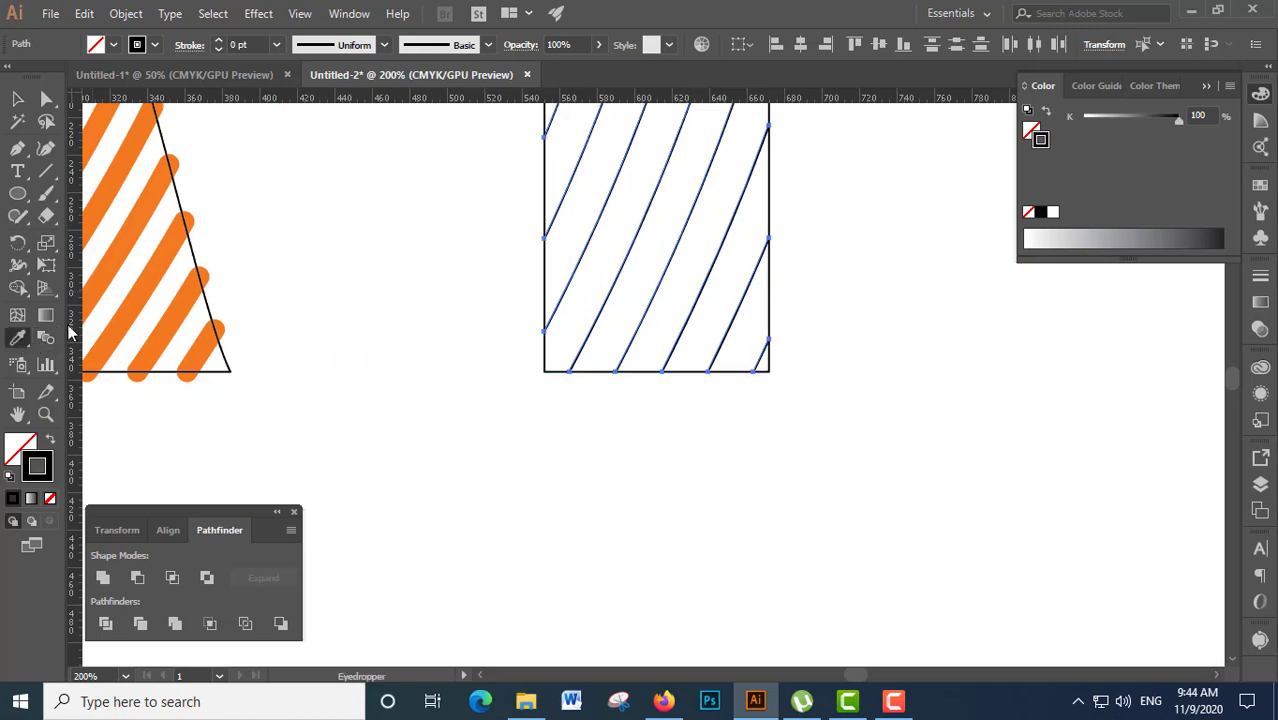
click(101, 281)
key(ctrl+minus)
key(ctrl+minus)
key(ctrl+minus)
key(ctrl+minus)
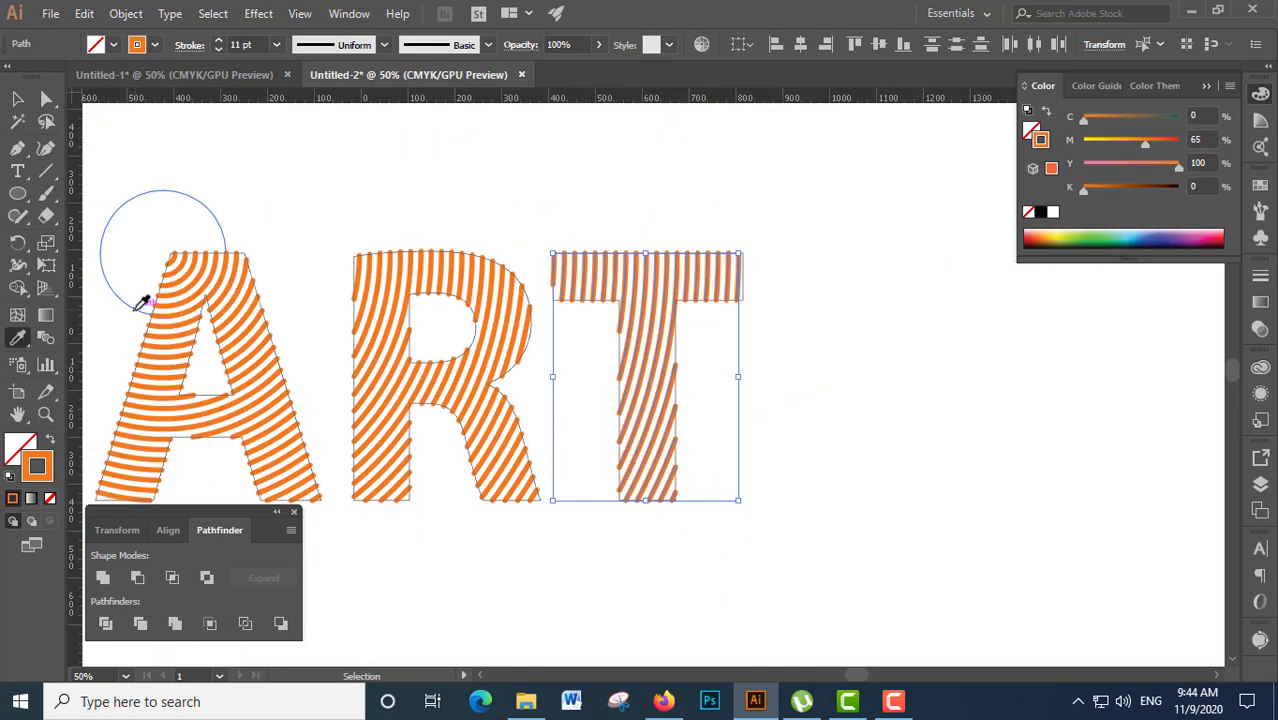
click(17, 98)
- Select all stripes with the same fill and stroke as one A stripe, then hide them
click(459, 200)
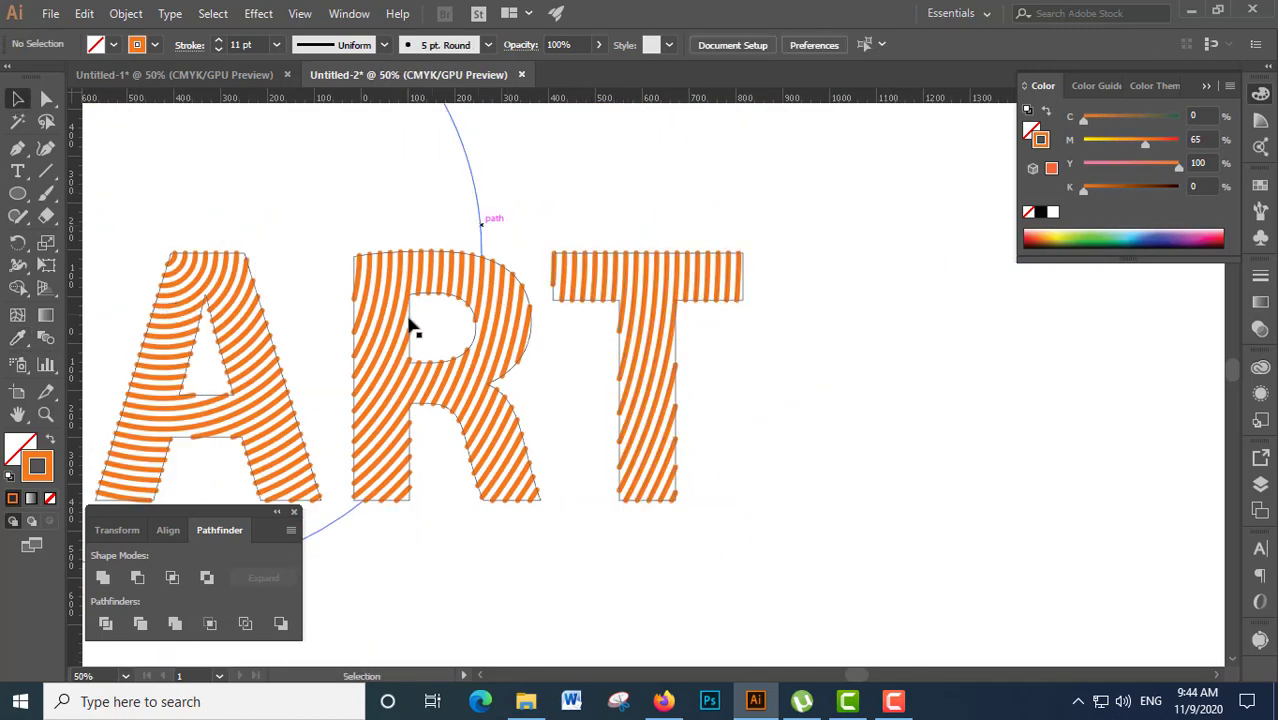
key(ctrl+plus)
key(ctrl+plus)
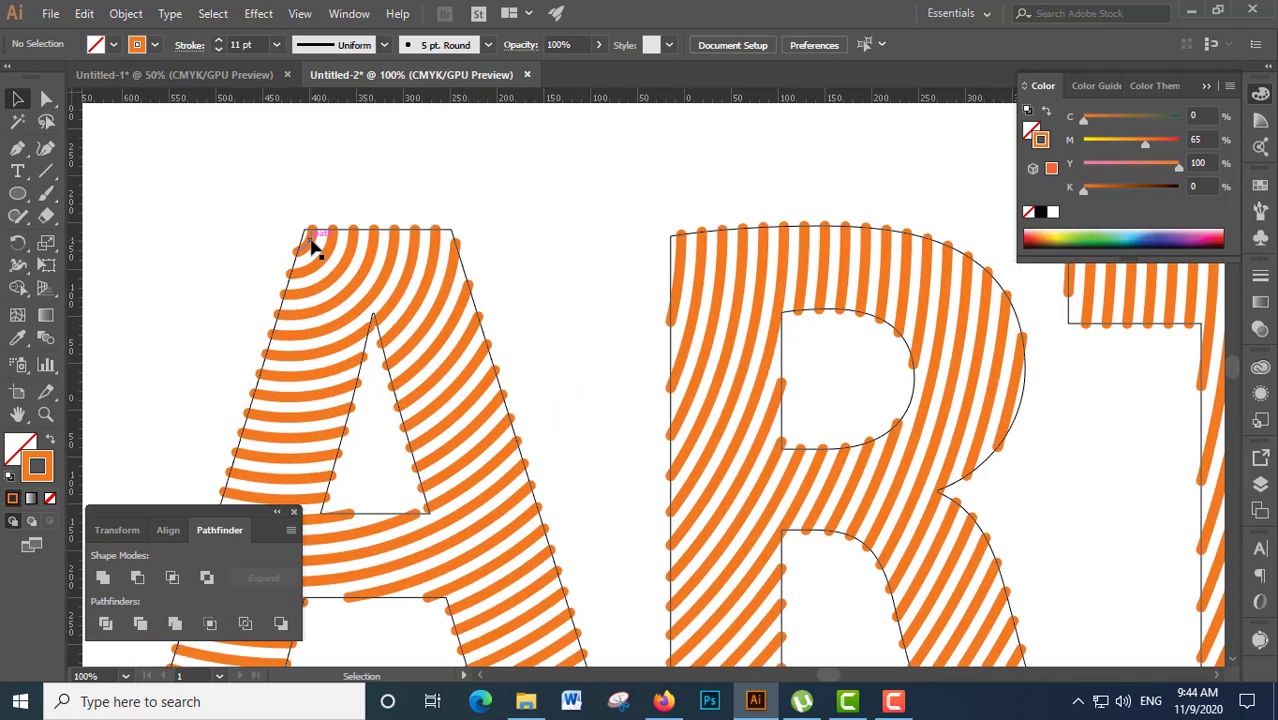
click(312, 245)
click(170, 14)
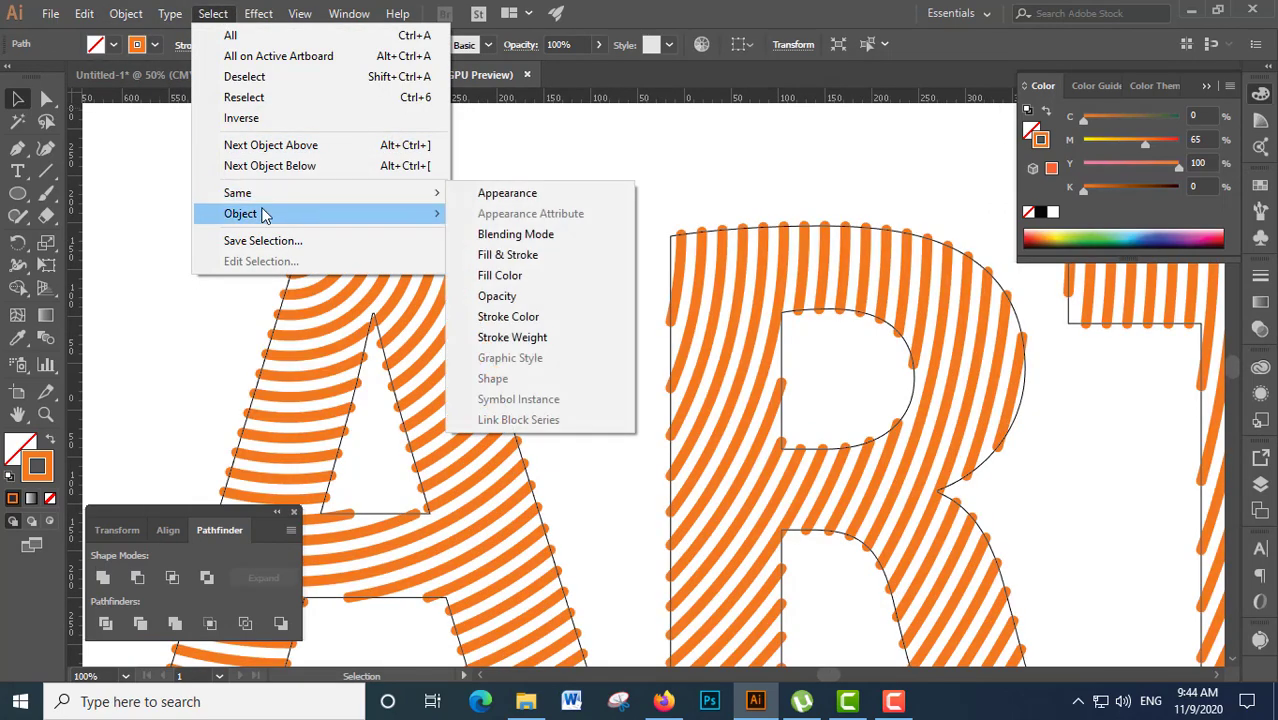
mouse_move(300, 193)
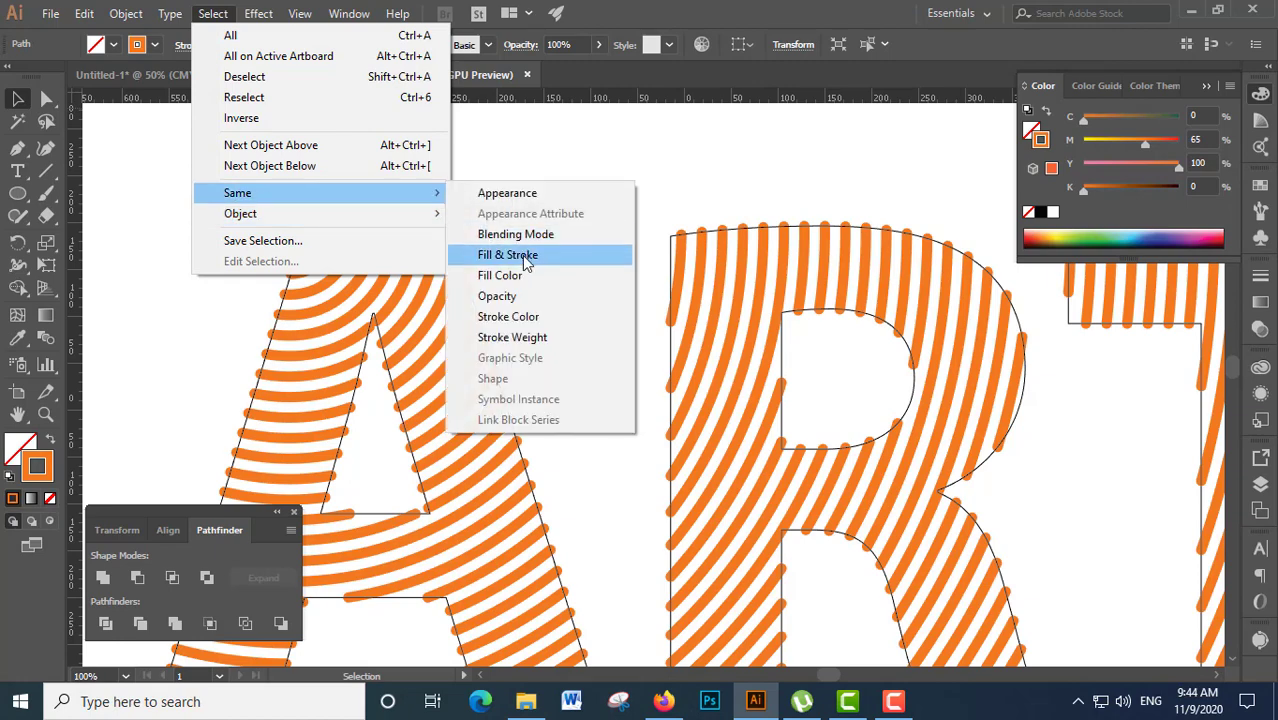
click(510, 254)
key(ctrl+minus)
key(ctrl+minus)
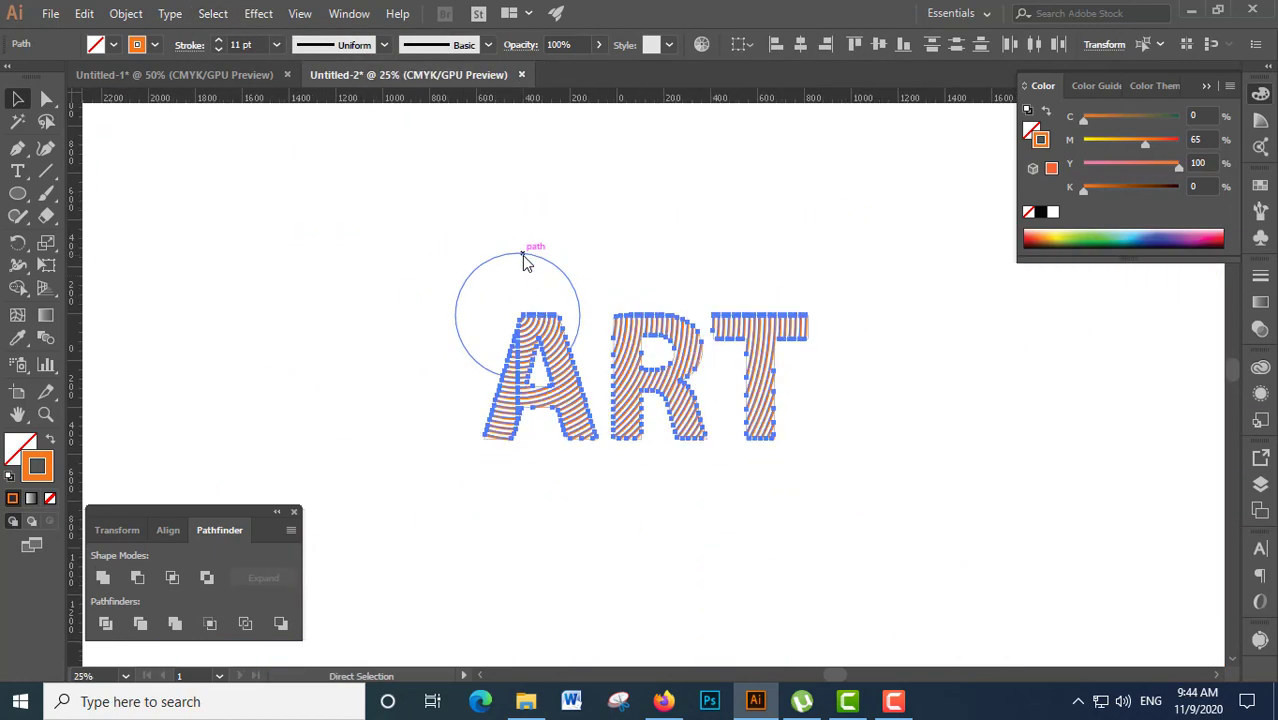
key(ctrl+3)
key(ctrl+minus)
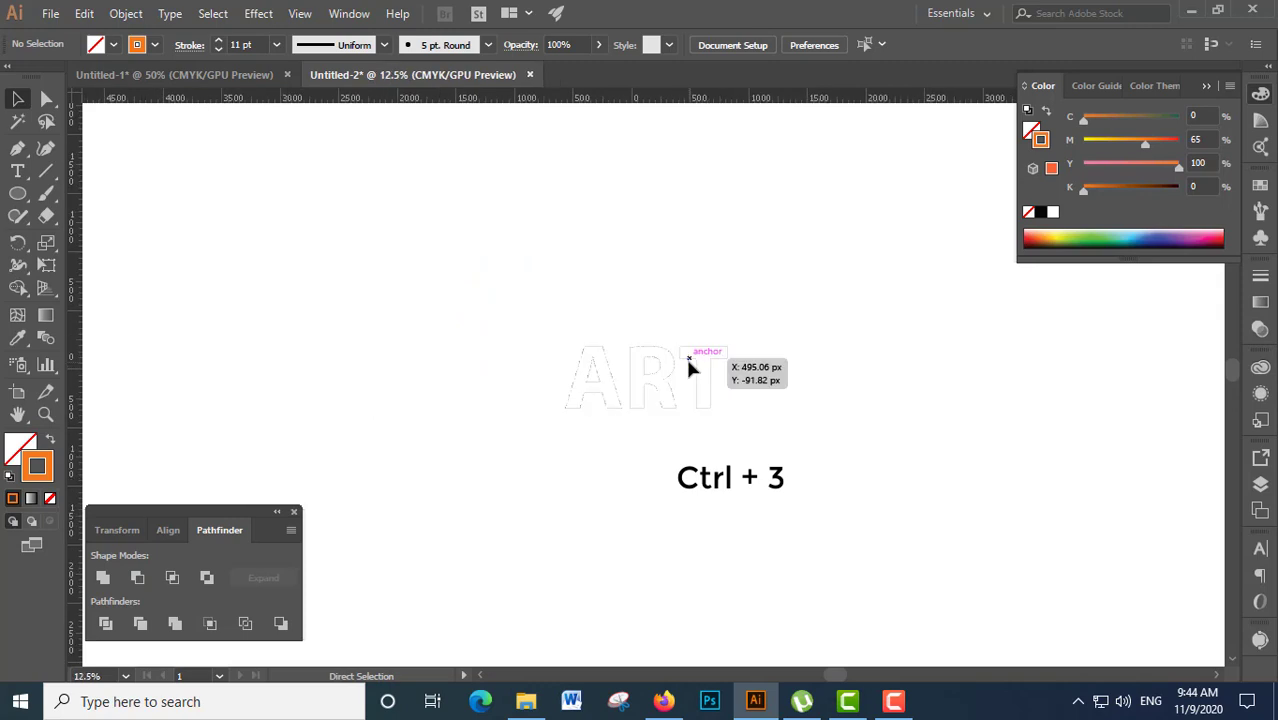
- Delete the concentric rings and bare letter outlines
key(v)
drag(294, 157, 966, 598)
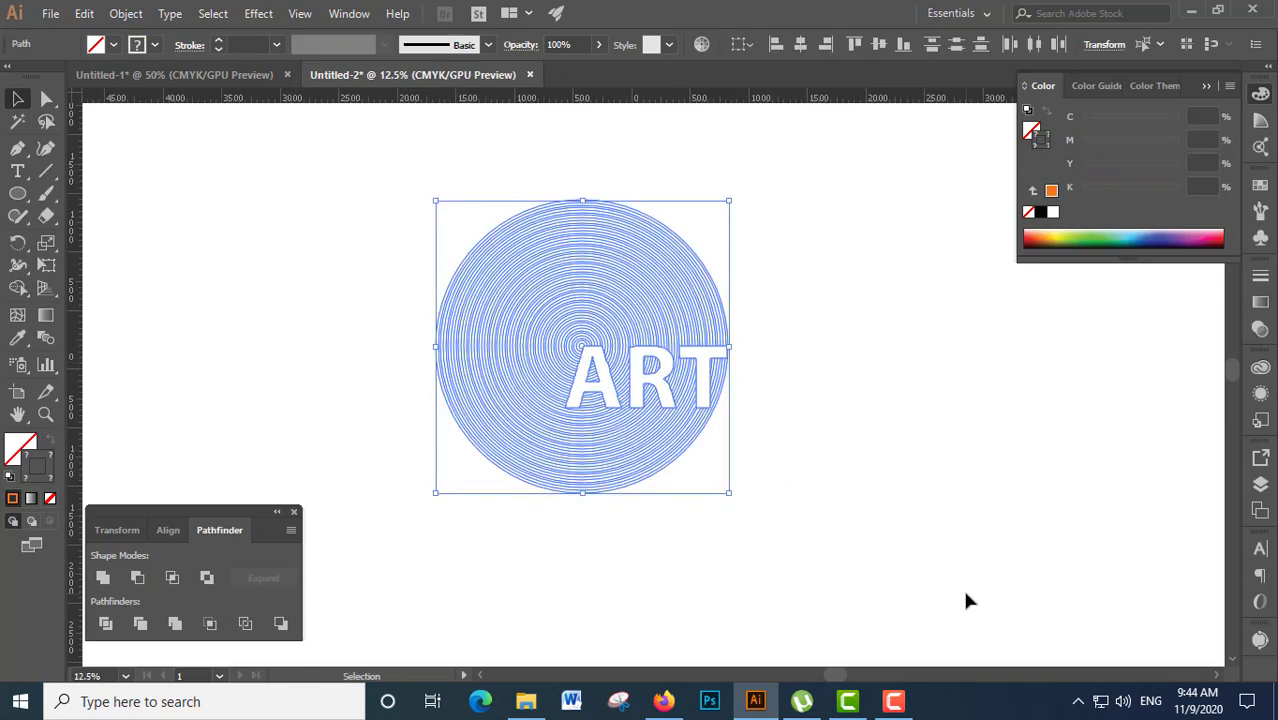
key(Delete)
- Show the hidden orange stripes again and preview ART with panels hidden
key(ctrl+alt+3)
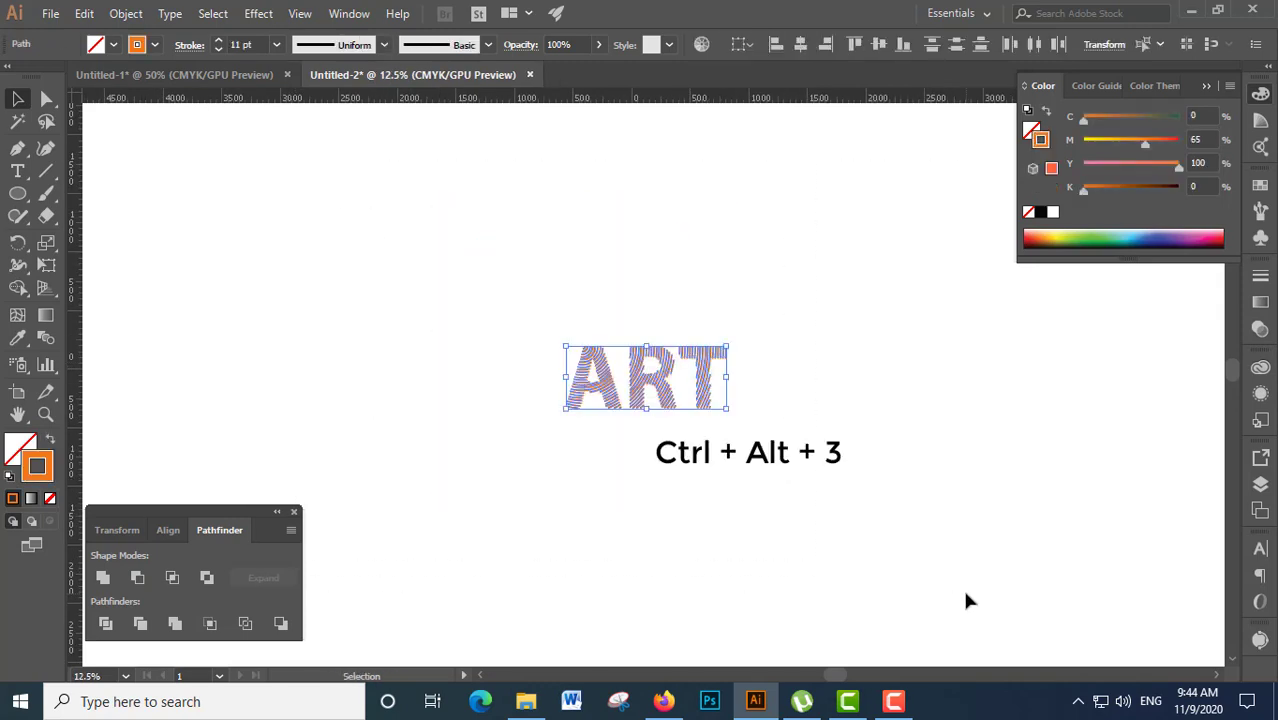
click(733, 408)
drag(488, 348, 779, 486)
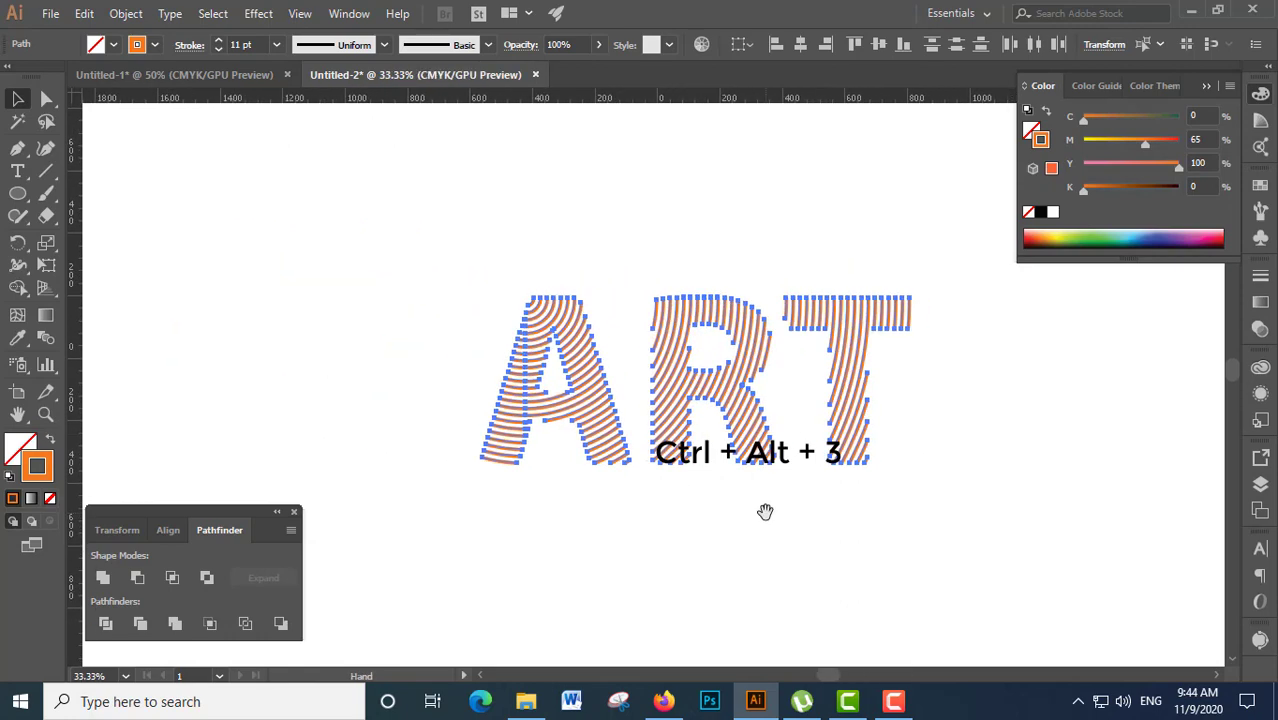
click(964, 485)
key(Tab)
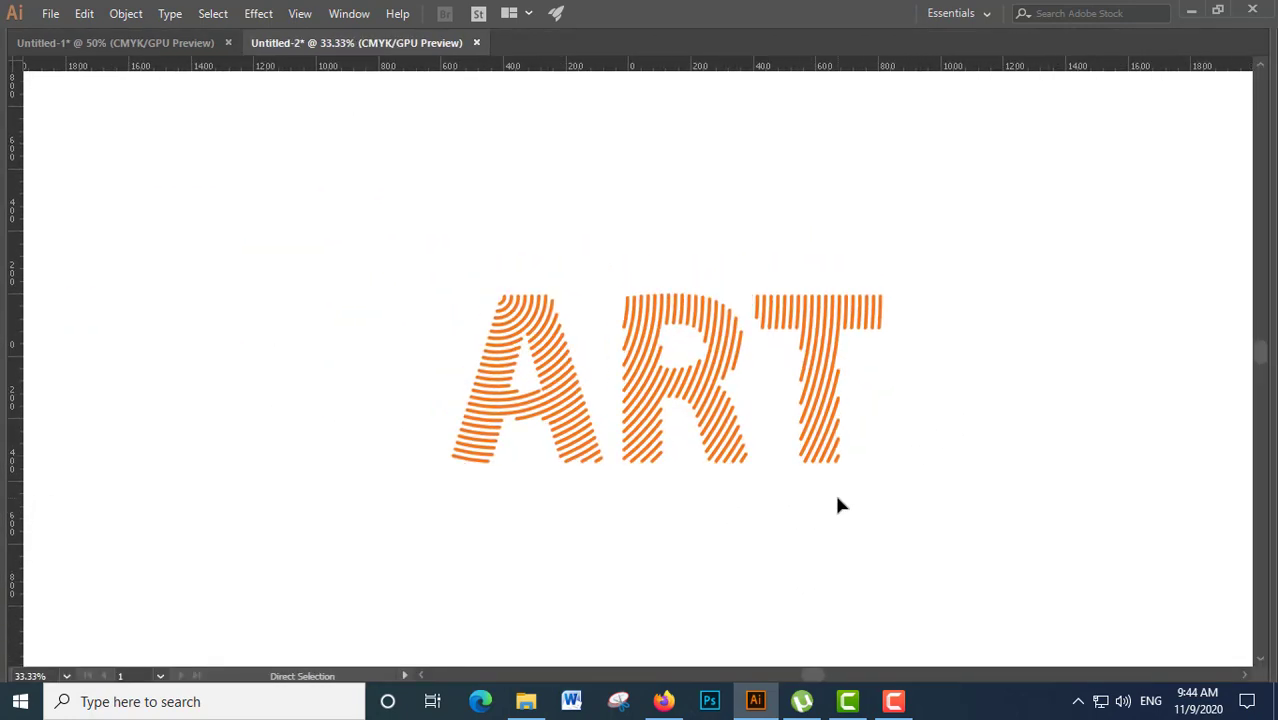
- Zoom and pan to frame the ART letters
key(ctrl+minus)
drag(747, 505, 818, 524)
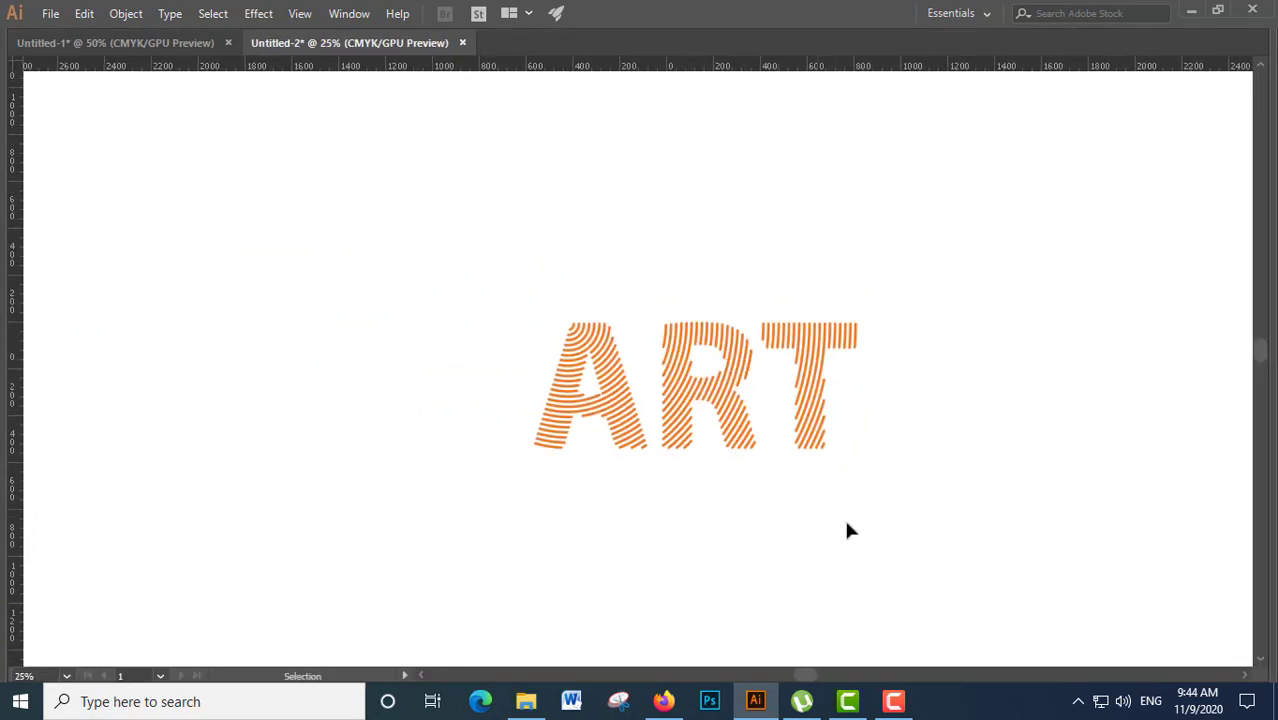
key(ctrl+a)
key(a)
key(ctrl+minus)
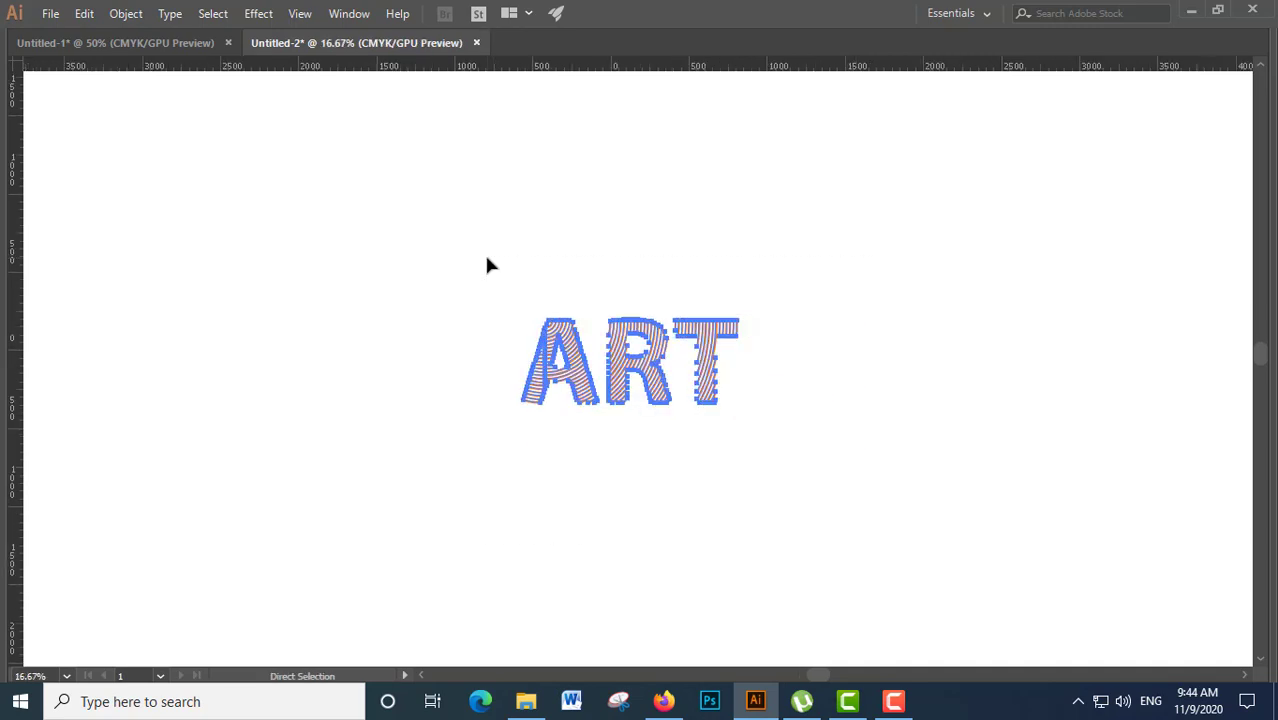
drag(531, 340, 571, 372)
key(v)
click(562, 360)
key(z)
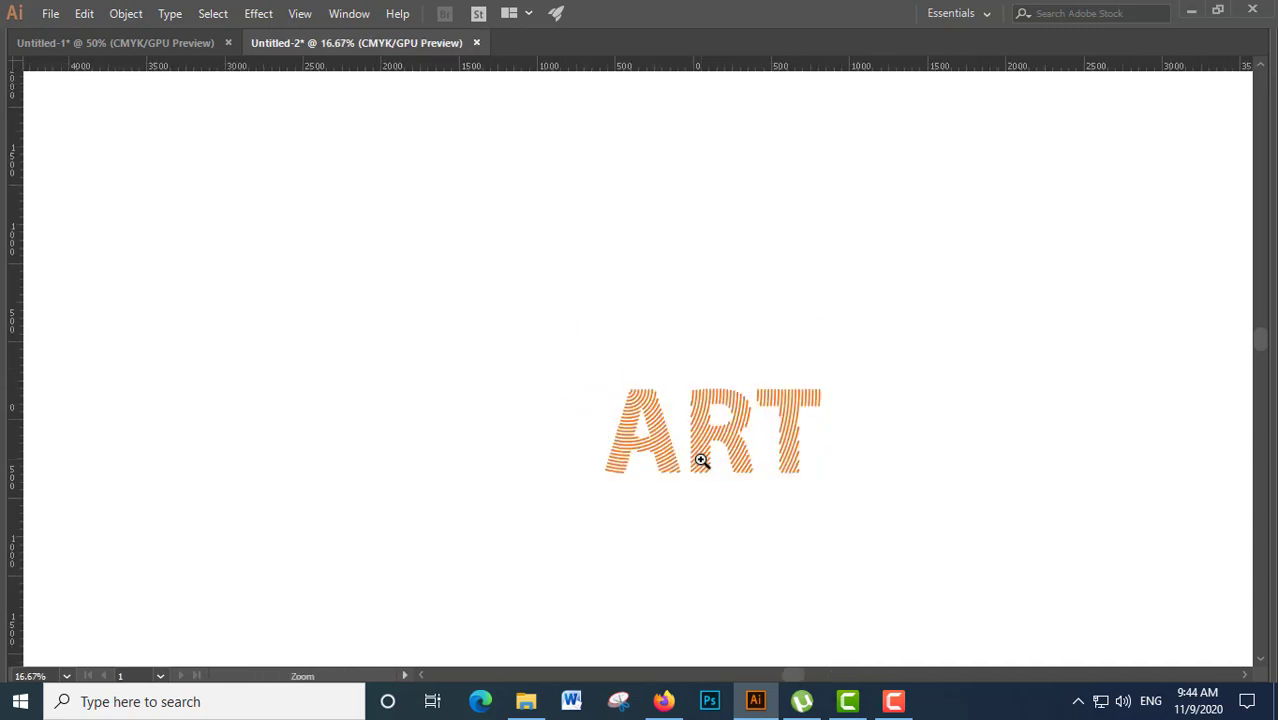
click(699, 463)
mouse_move(699, 463)
mouse_down()
mouse_move(612, 314)
mouse_move(690, 504)
mouse_up()
key(v)
- With panels restored, select all ART stripes and raise Magenta from 65 to 77
drag(996, 504, 318, 232)
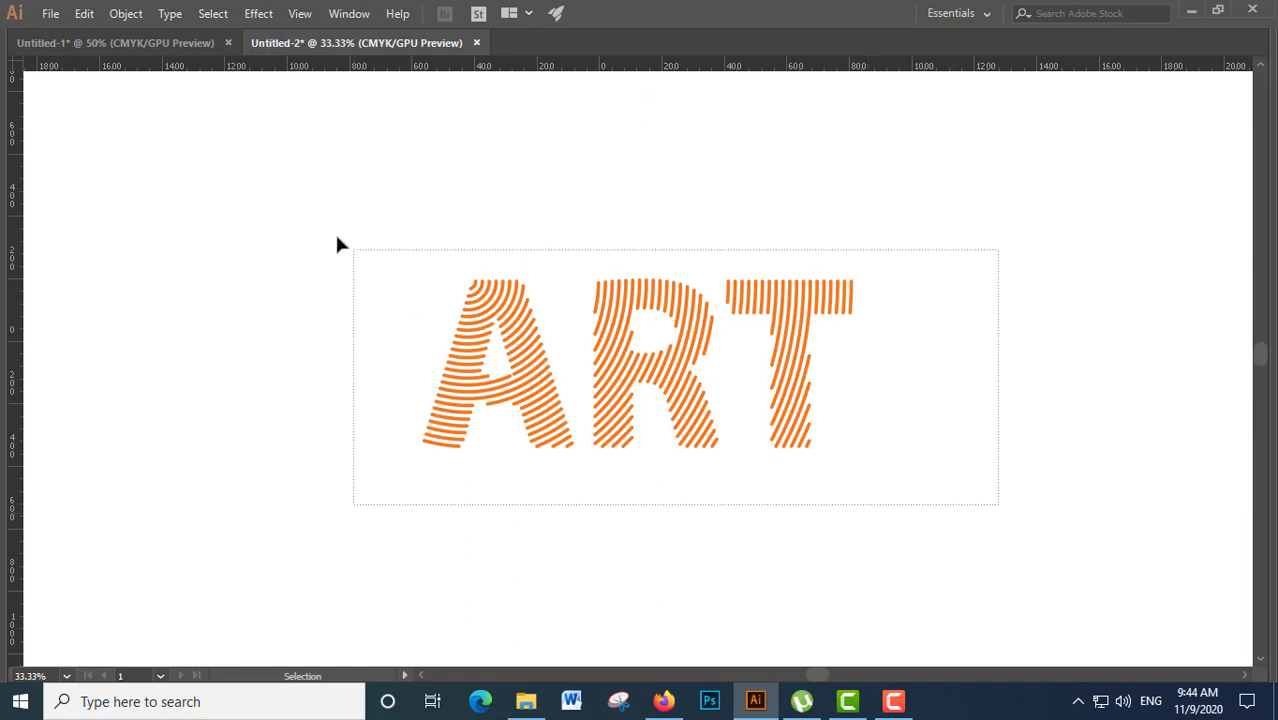
key(Tab)
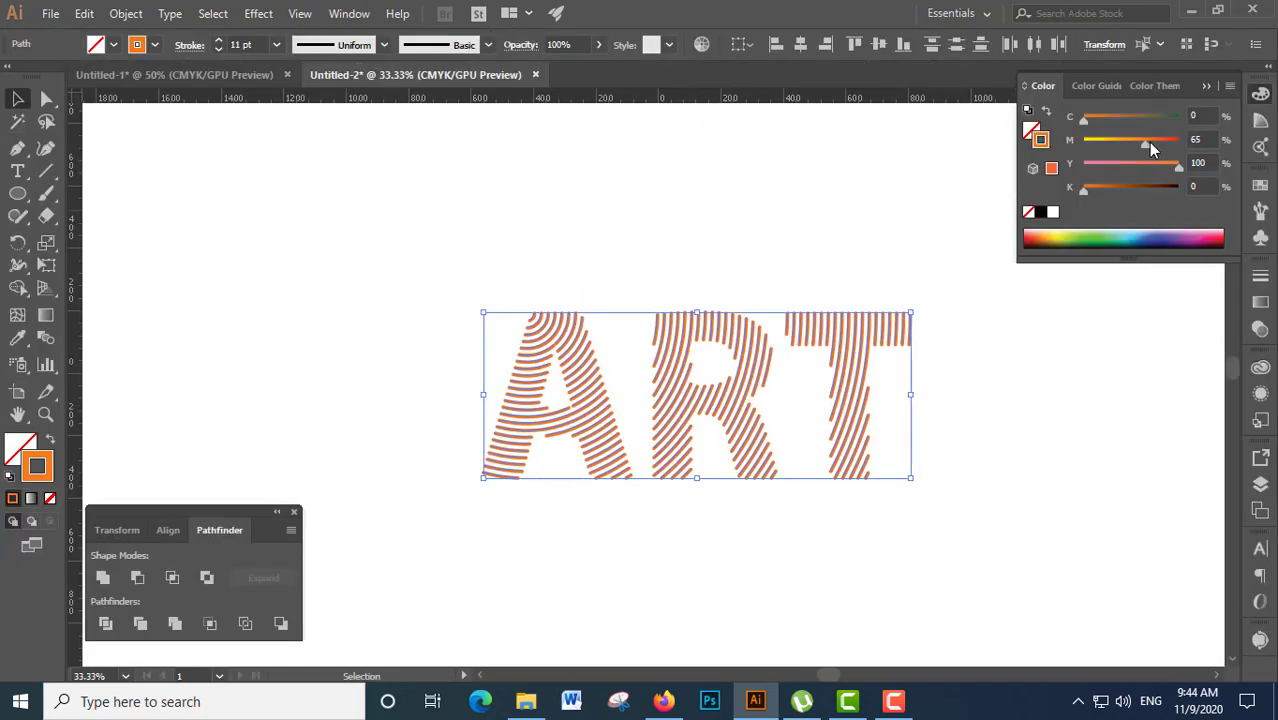
click(1156, 143)
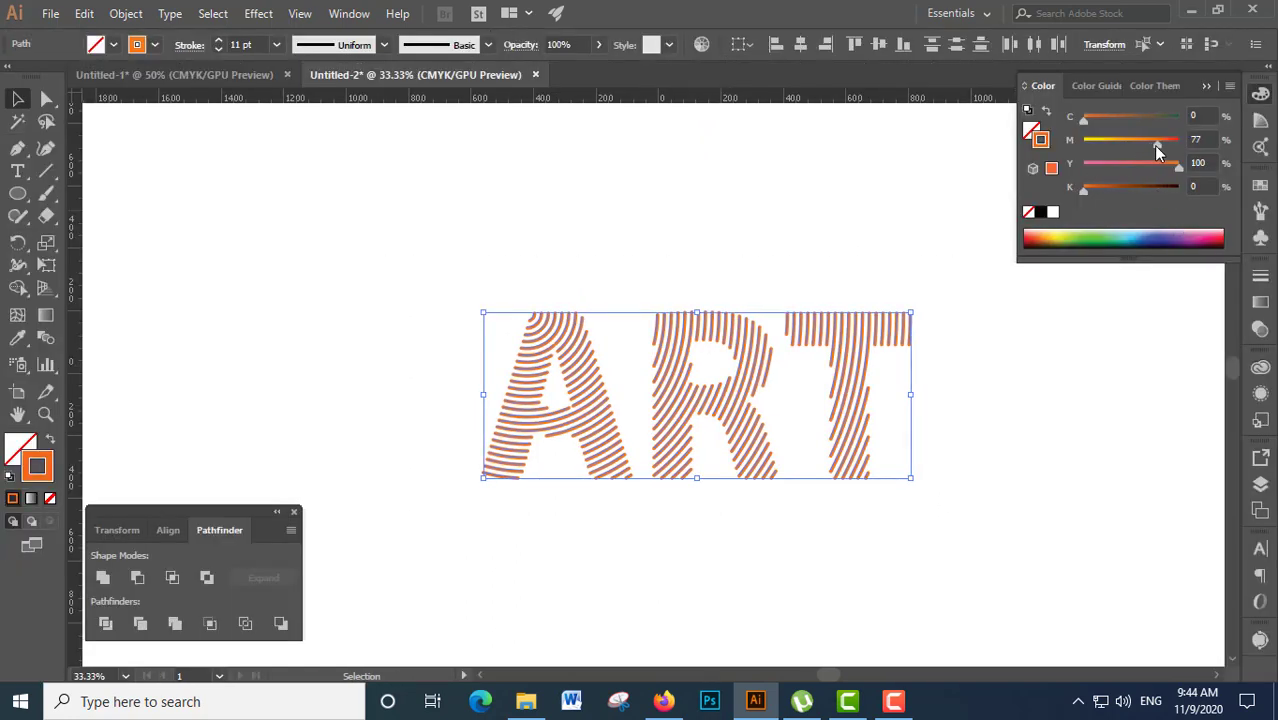